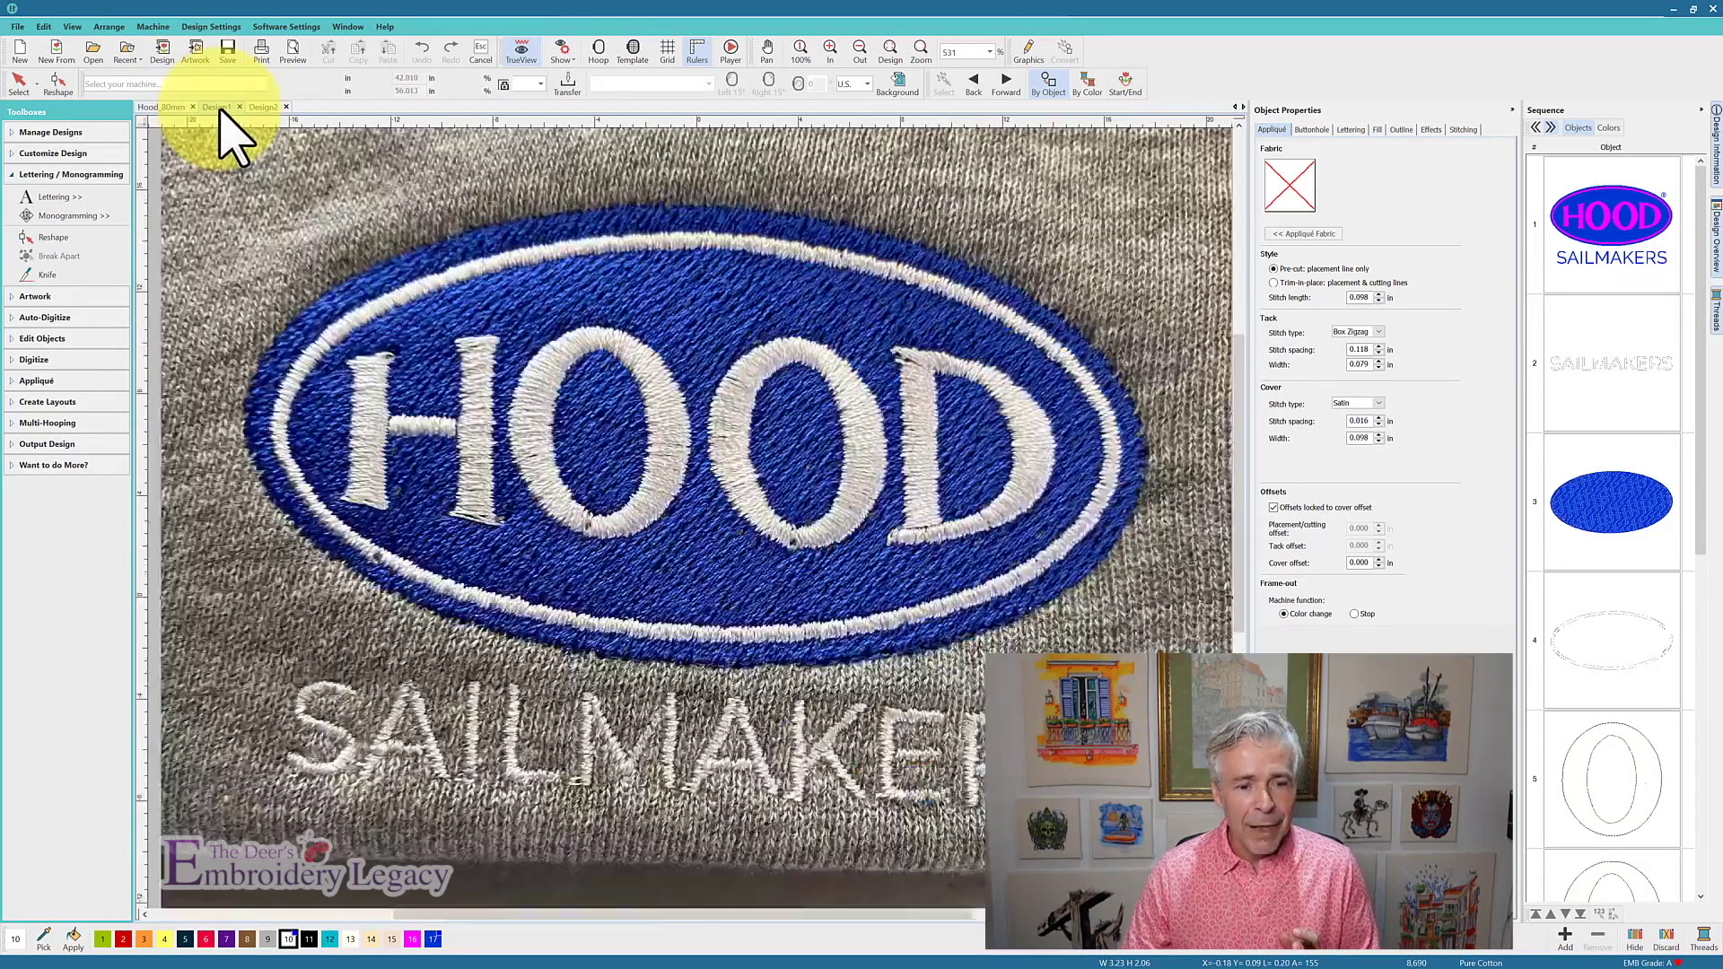
# - Switch to the Design1 tab with the reference photo of the blue HOOD patch
pyautogui.click(224, 107)
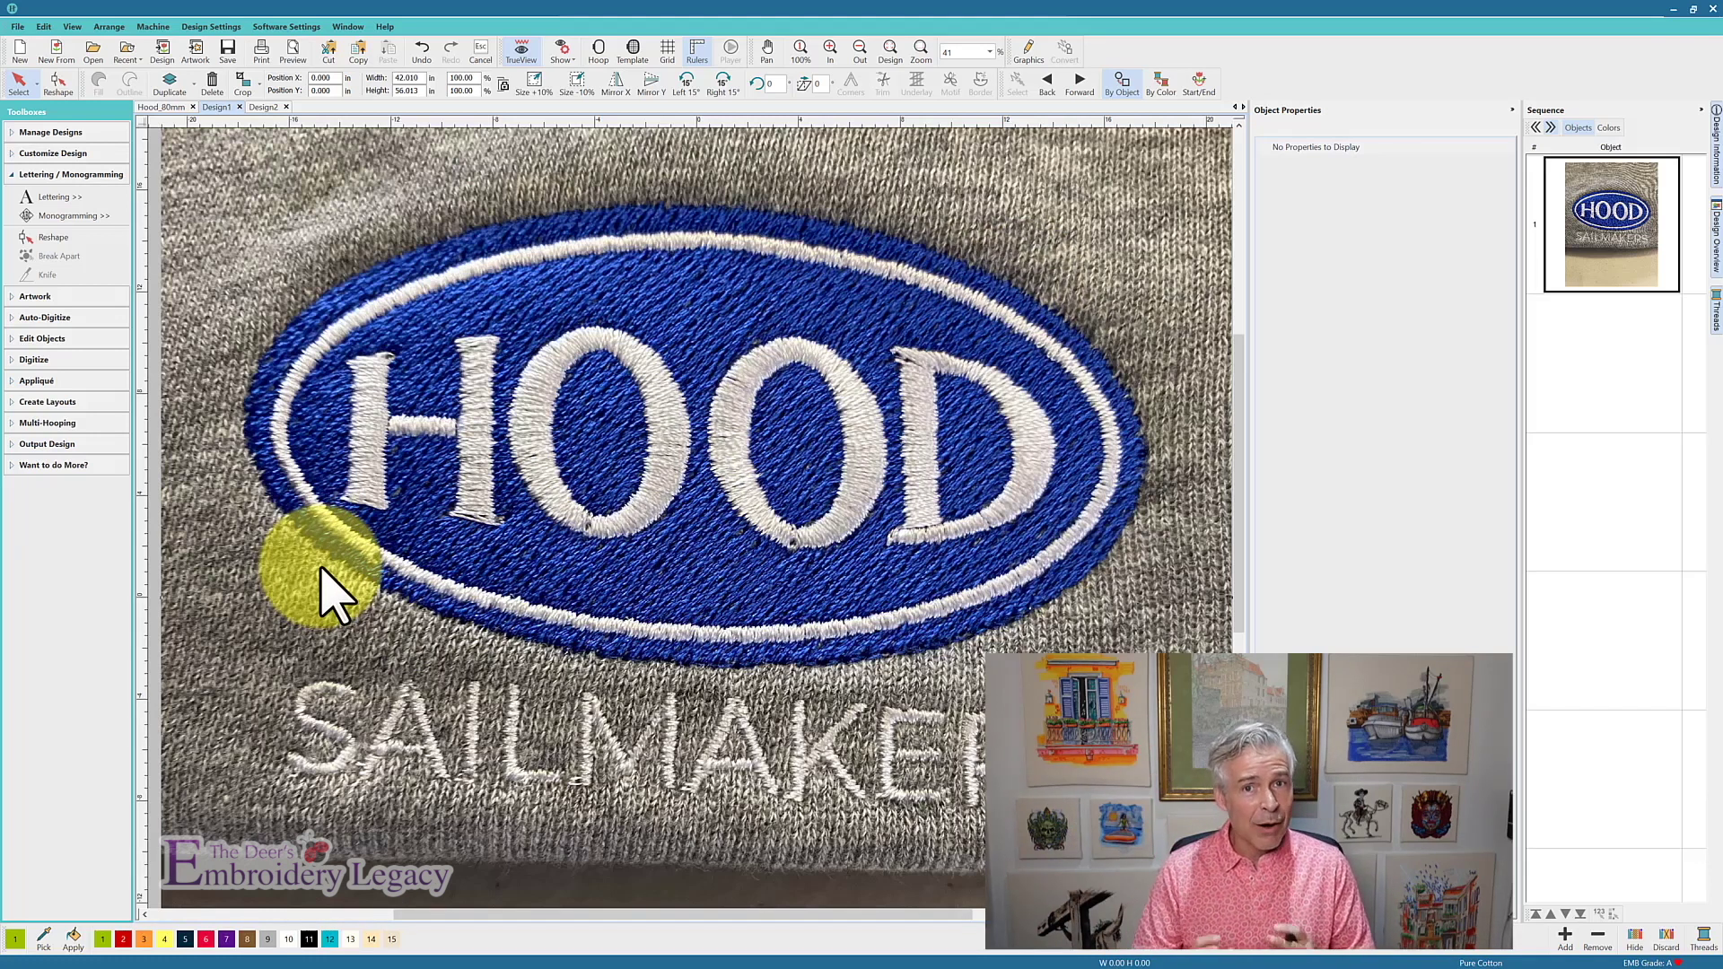
# - Switch to the Design2 tab to view the cap photo
pyautogui.click(263, 107)
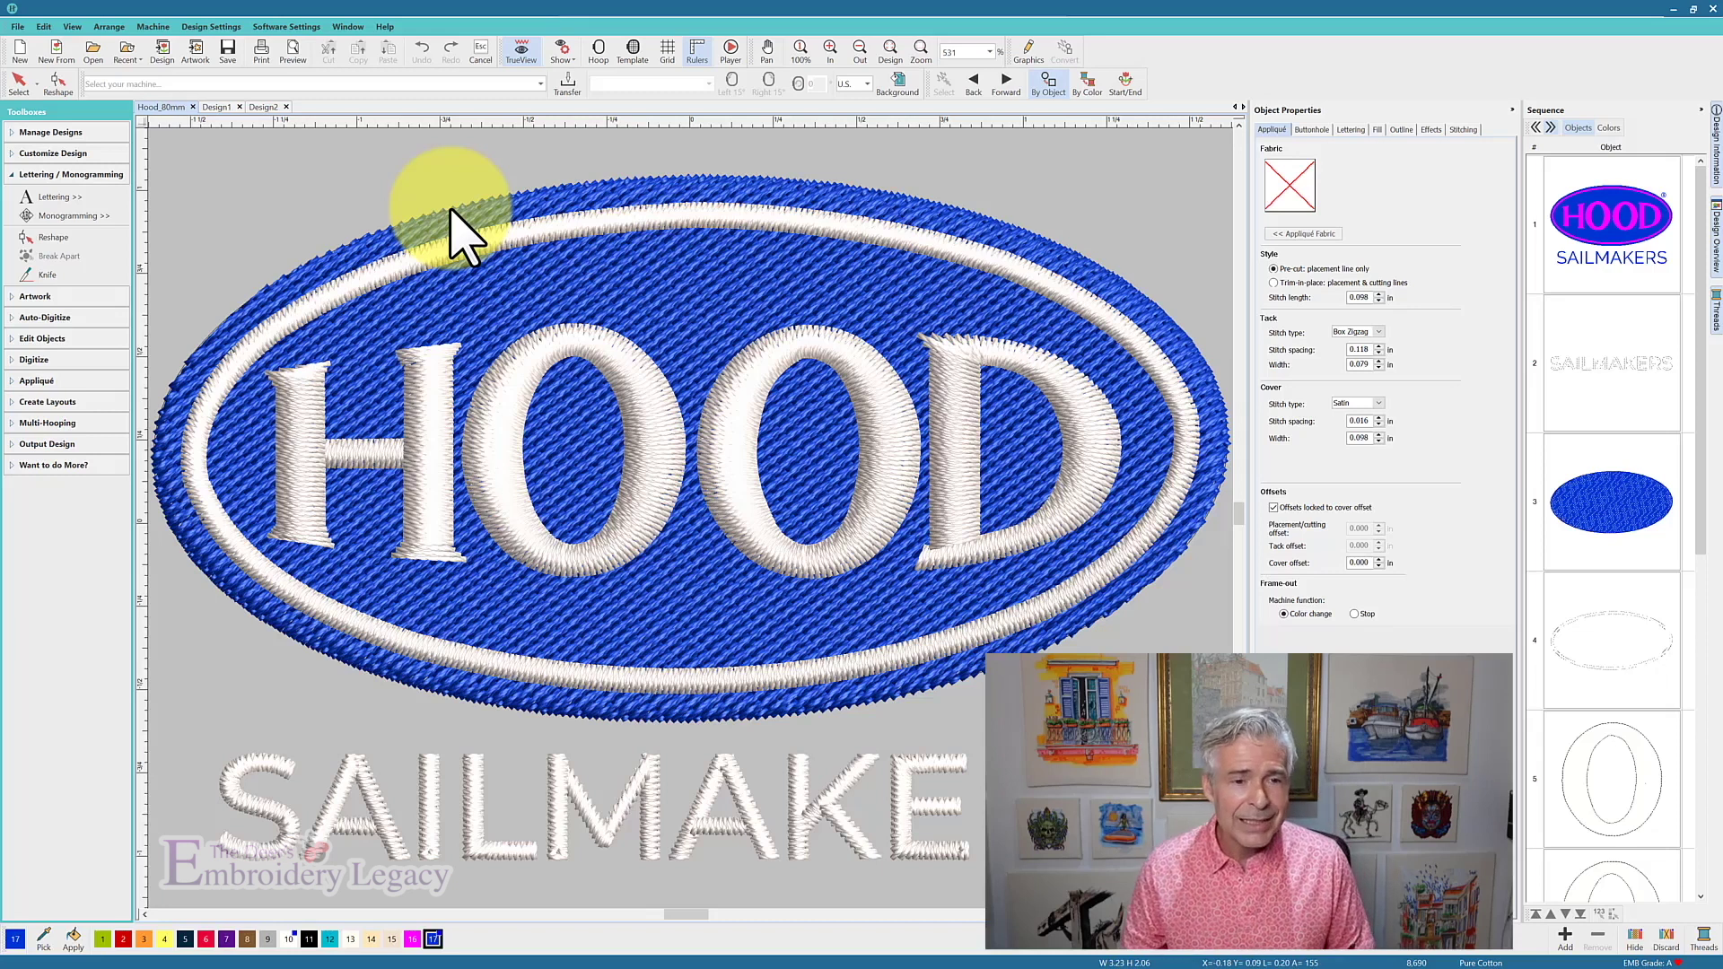
# - Run the stitch-out simulation, pausing midway through the blue fill, then resume it to the end
pyautogui.click(730, 51)
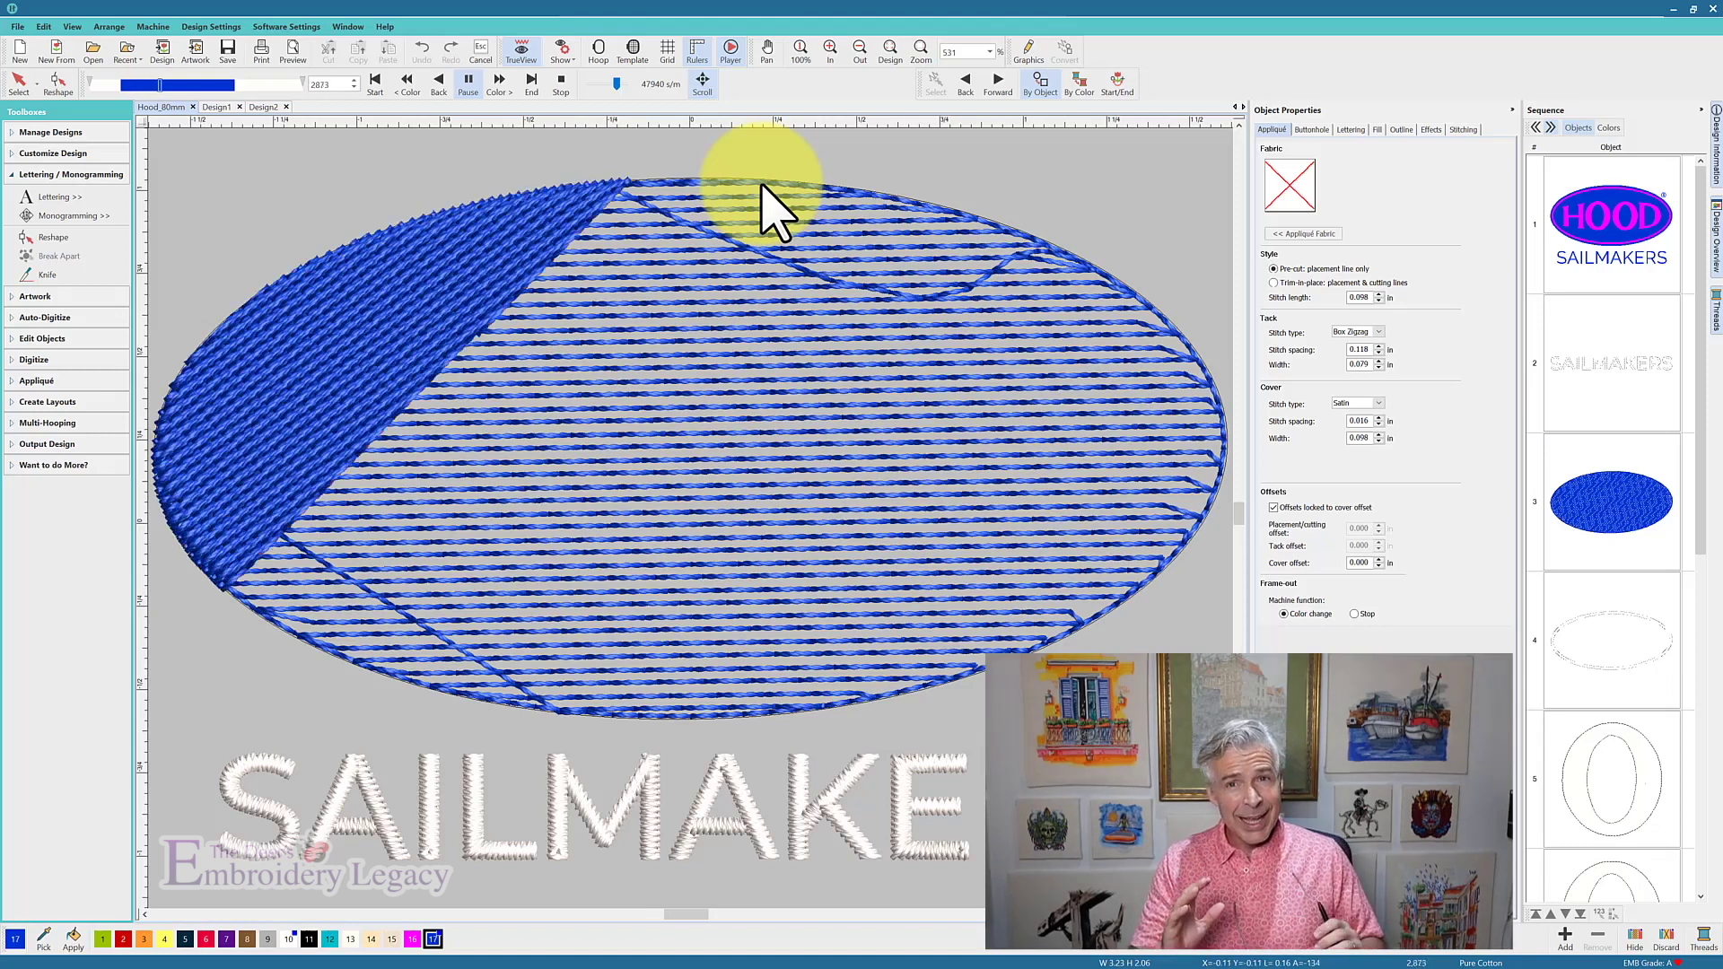
pyautogui.click(468, 83)
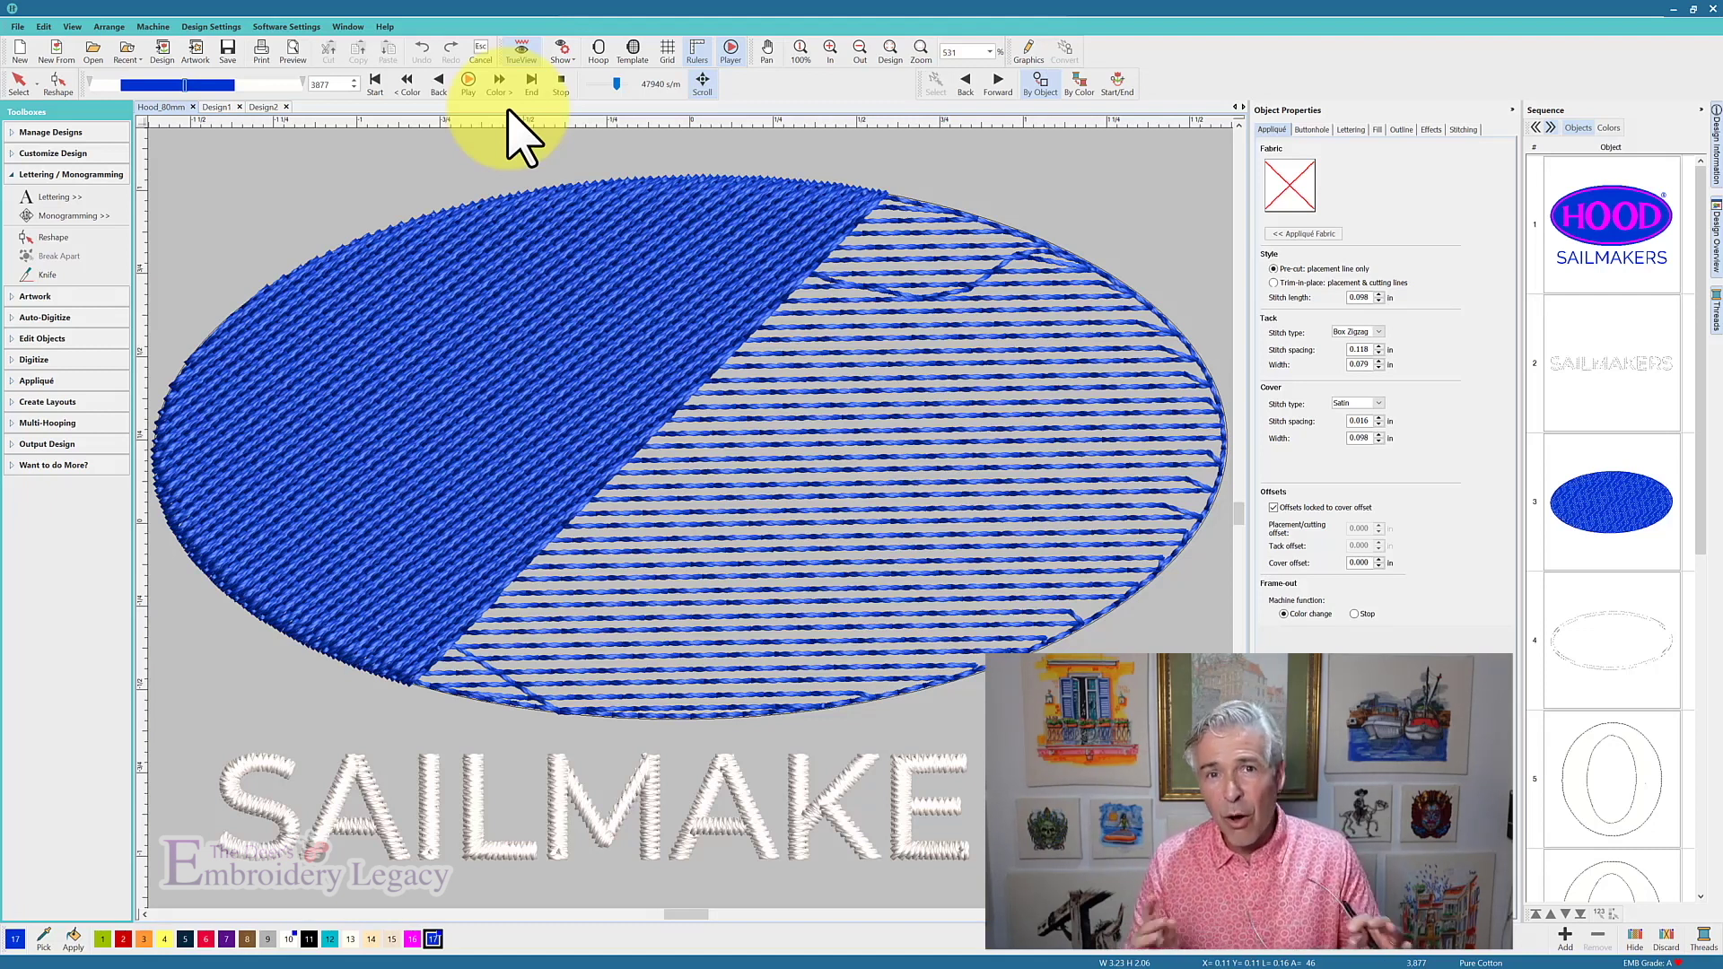
pyautogui.click(468, 80)
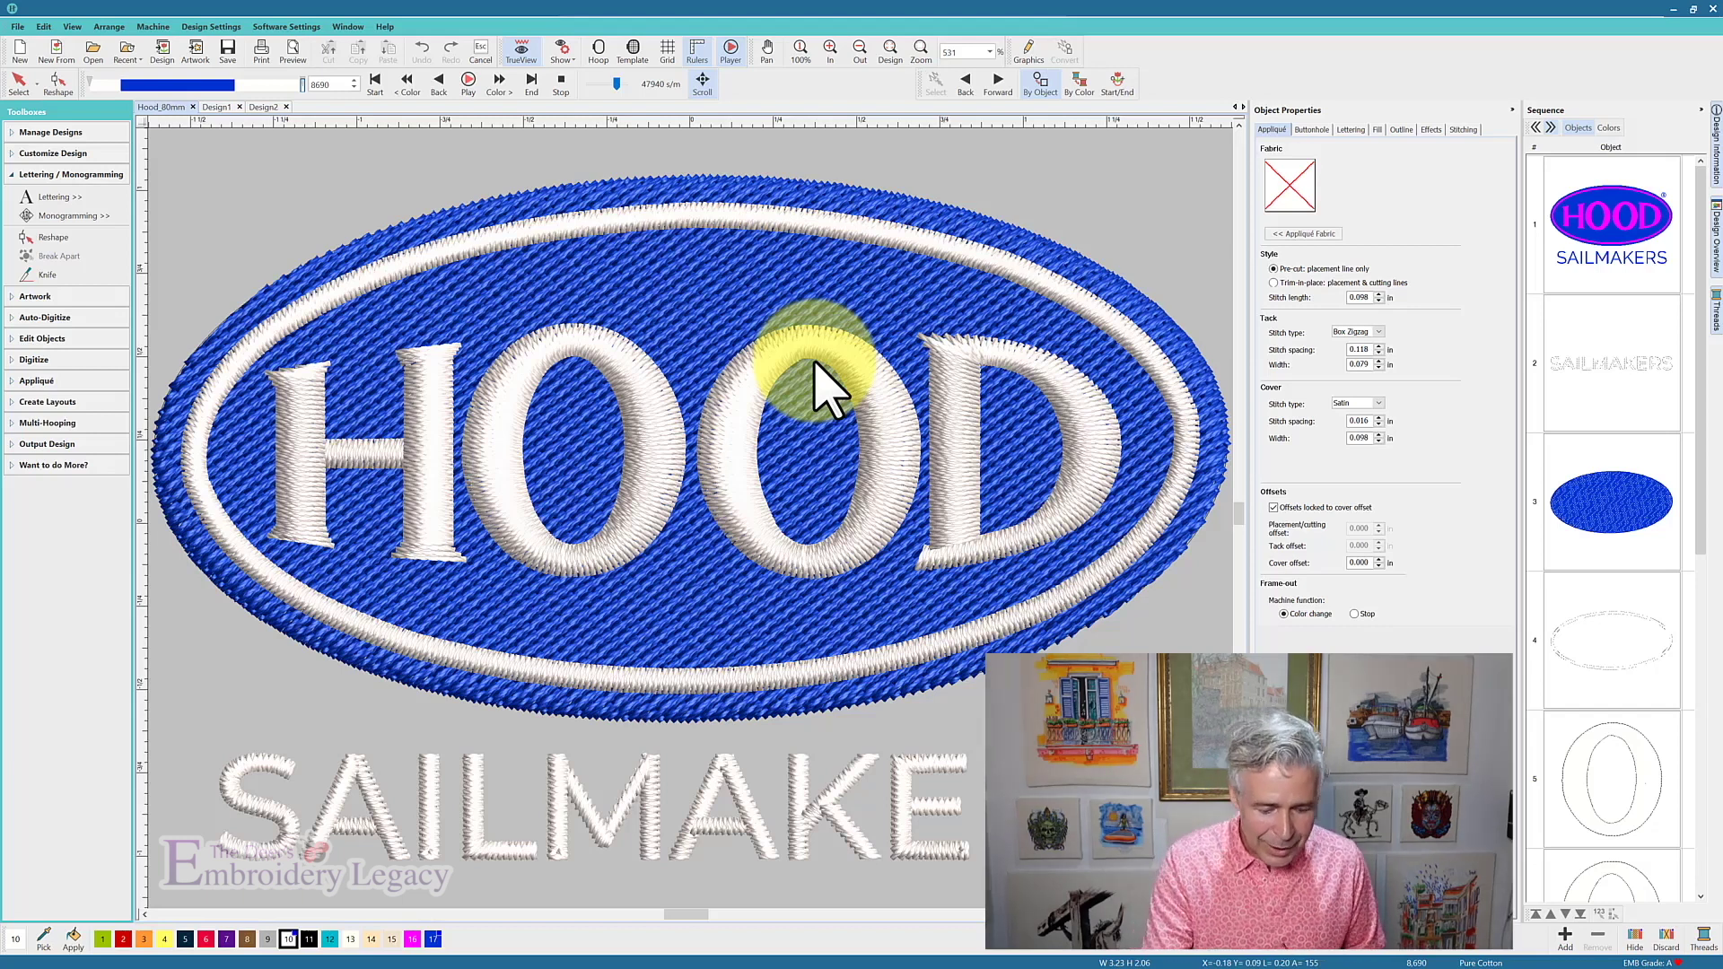
# - Replay the stitch-out as plain lines at higher speed, scrub through the O letters, then restore TrueView
pyautogui.press('t')
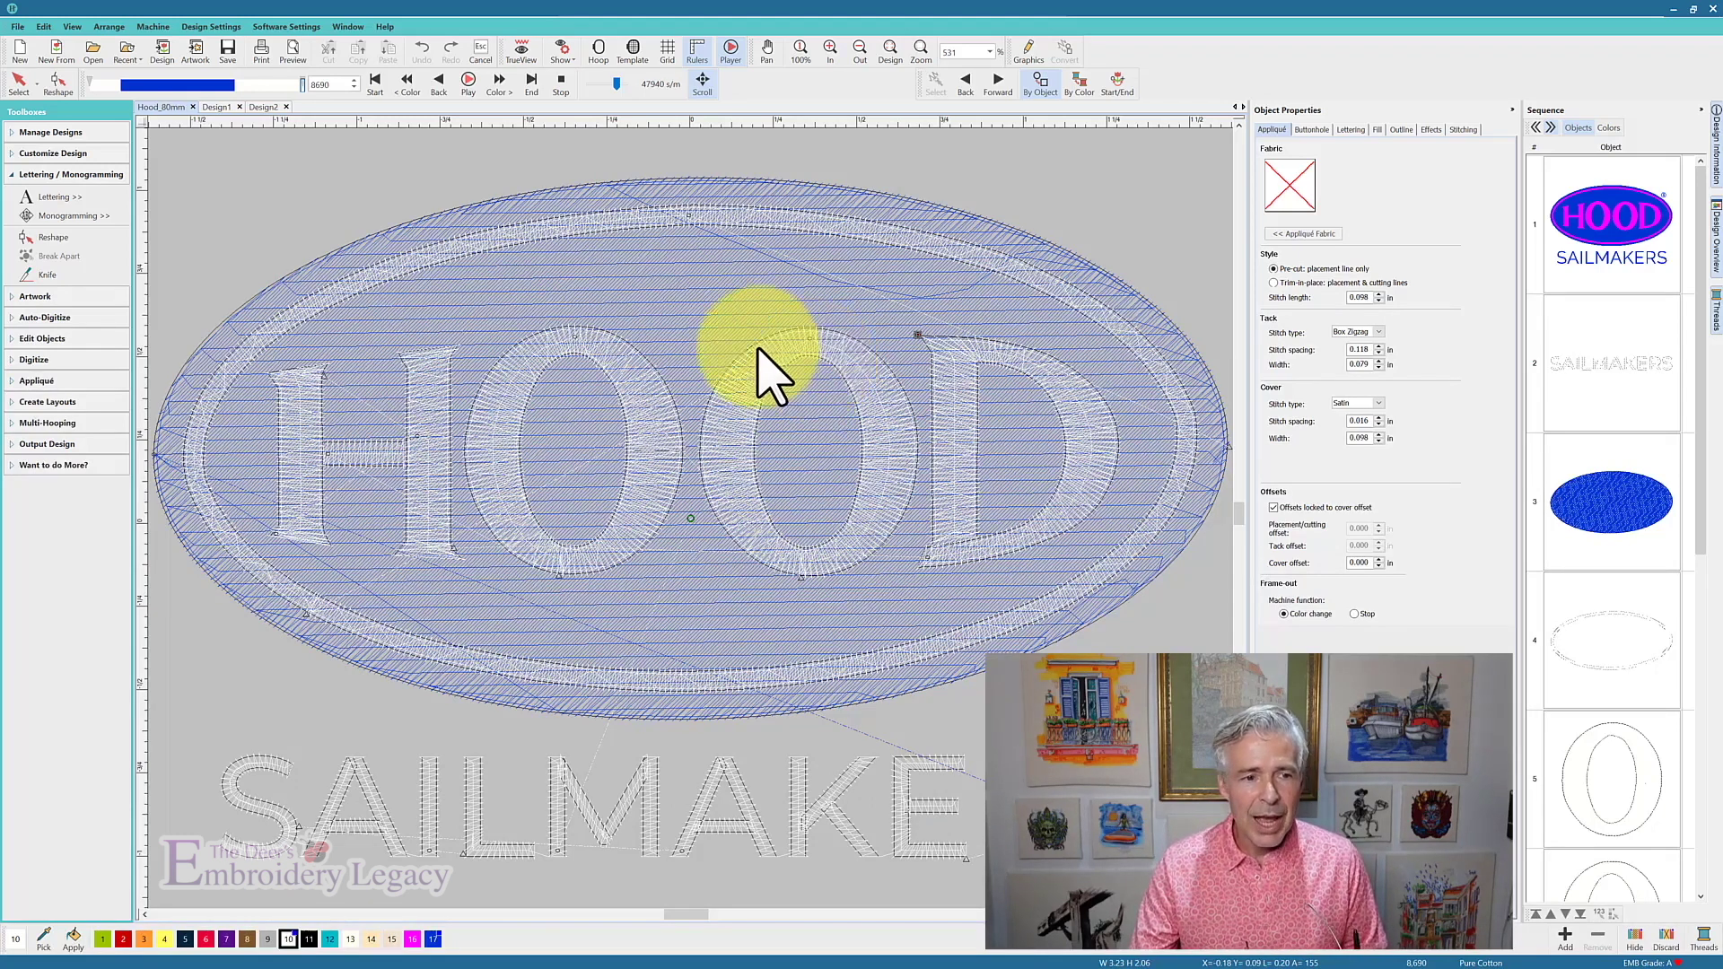
pyautogui.click(467, 83)
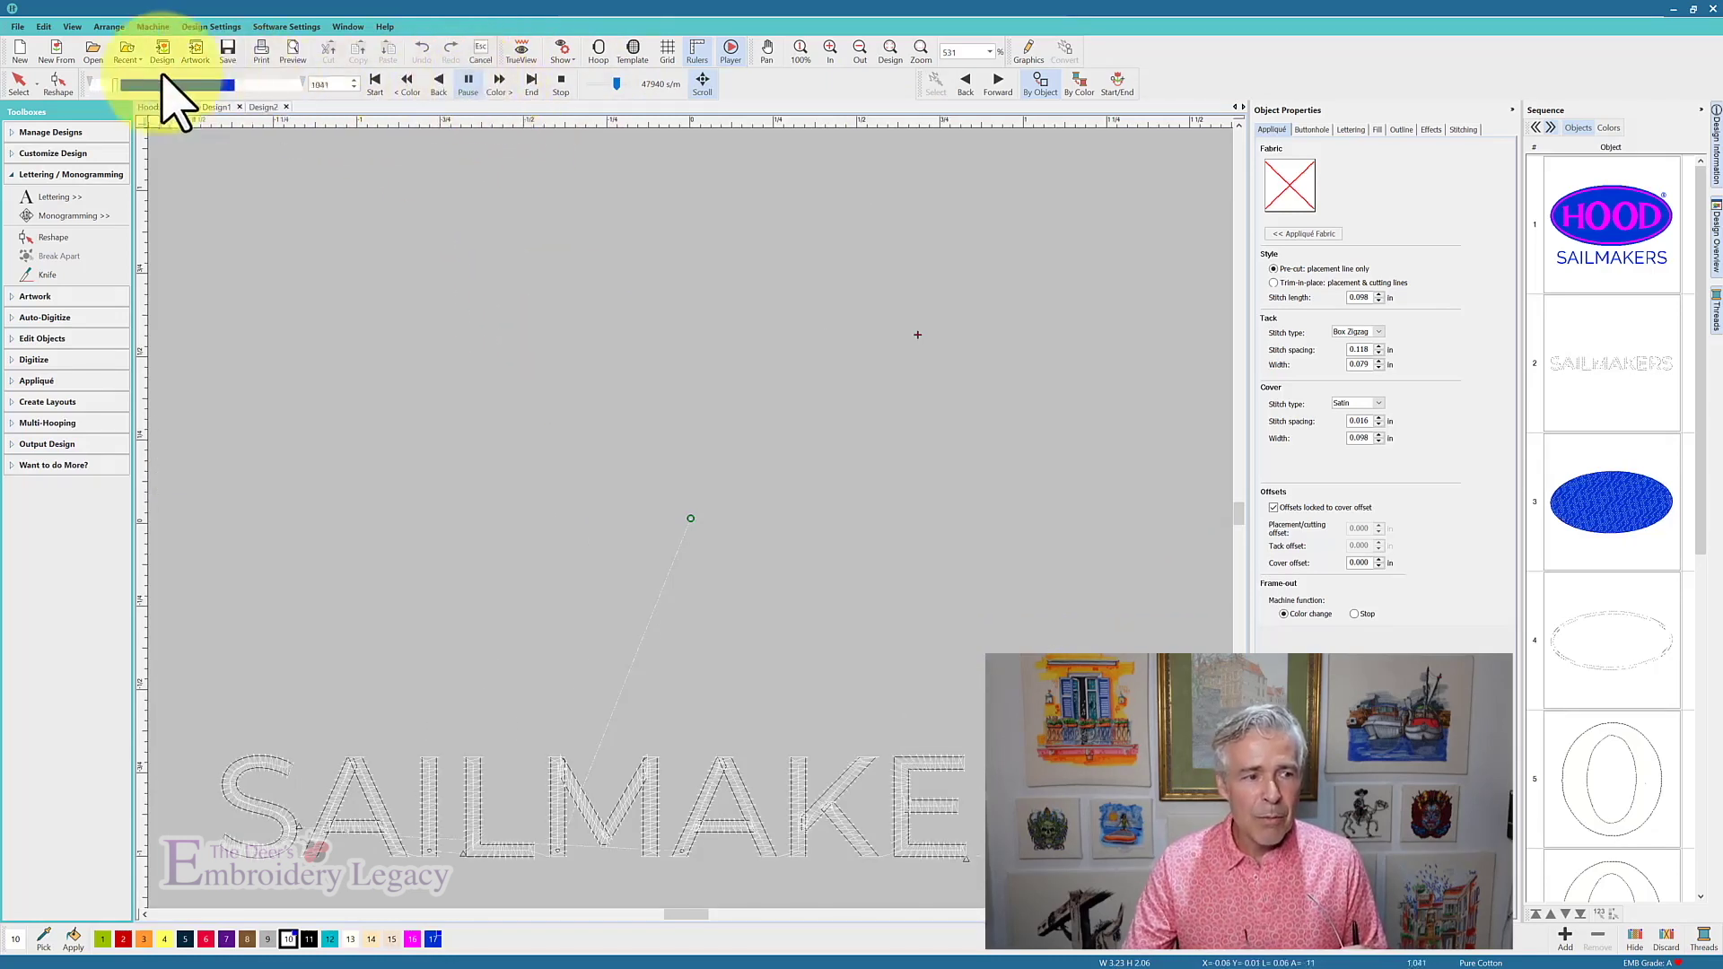
pyautogui.moveTo(133, 82); pyautogui.dragTo(306, 102)
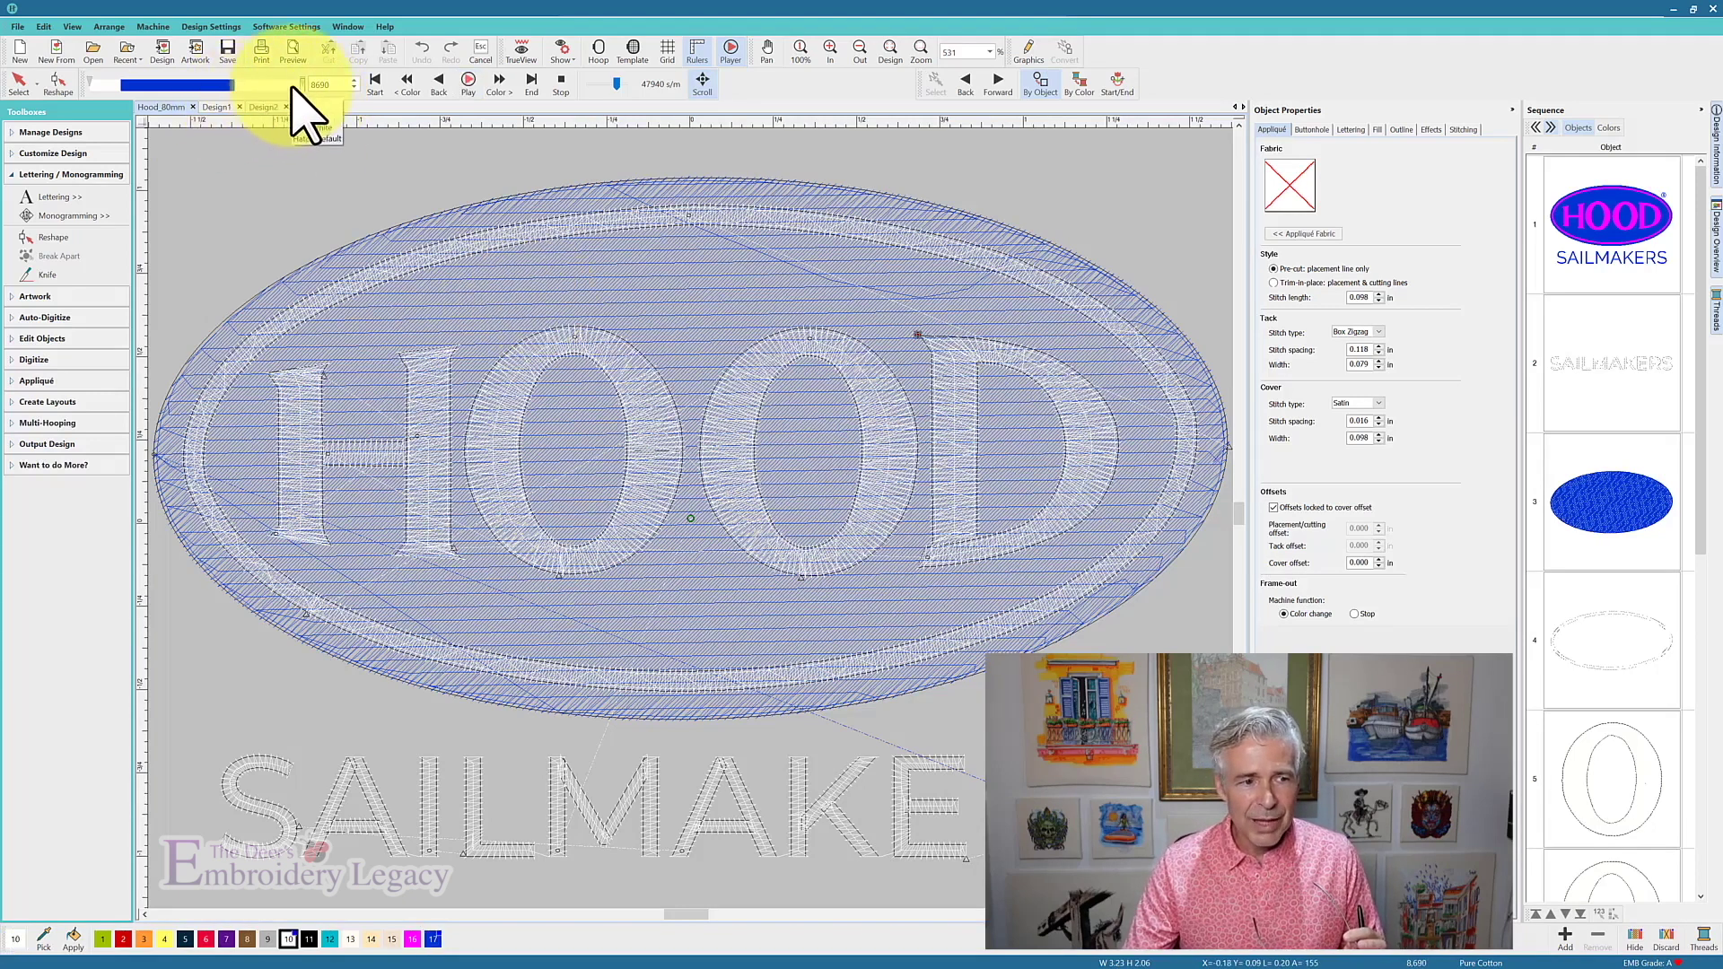
pyautogui.click(281, 86)
pyautogui.moveTo(281, 86); pyautogui.dragTo(312, 90)
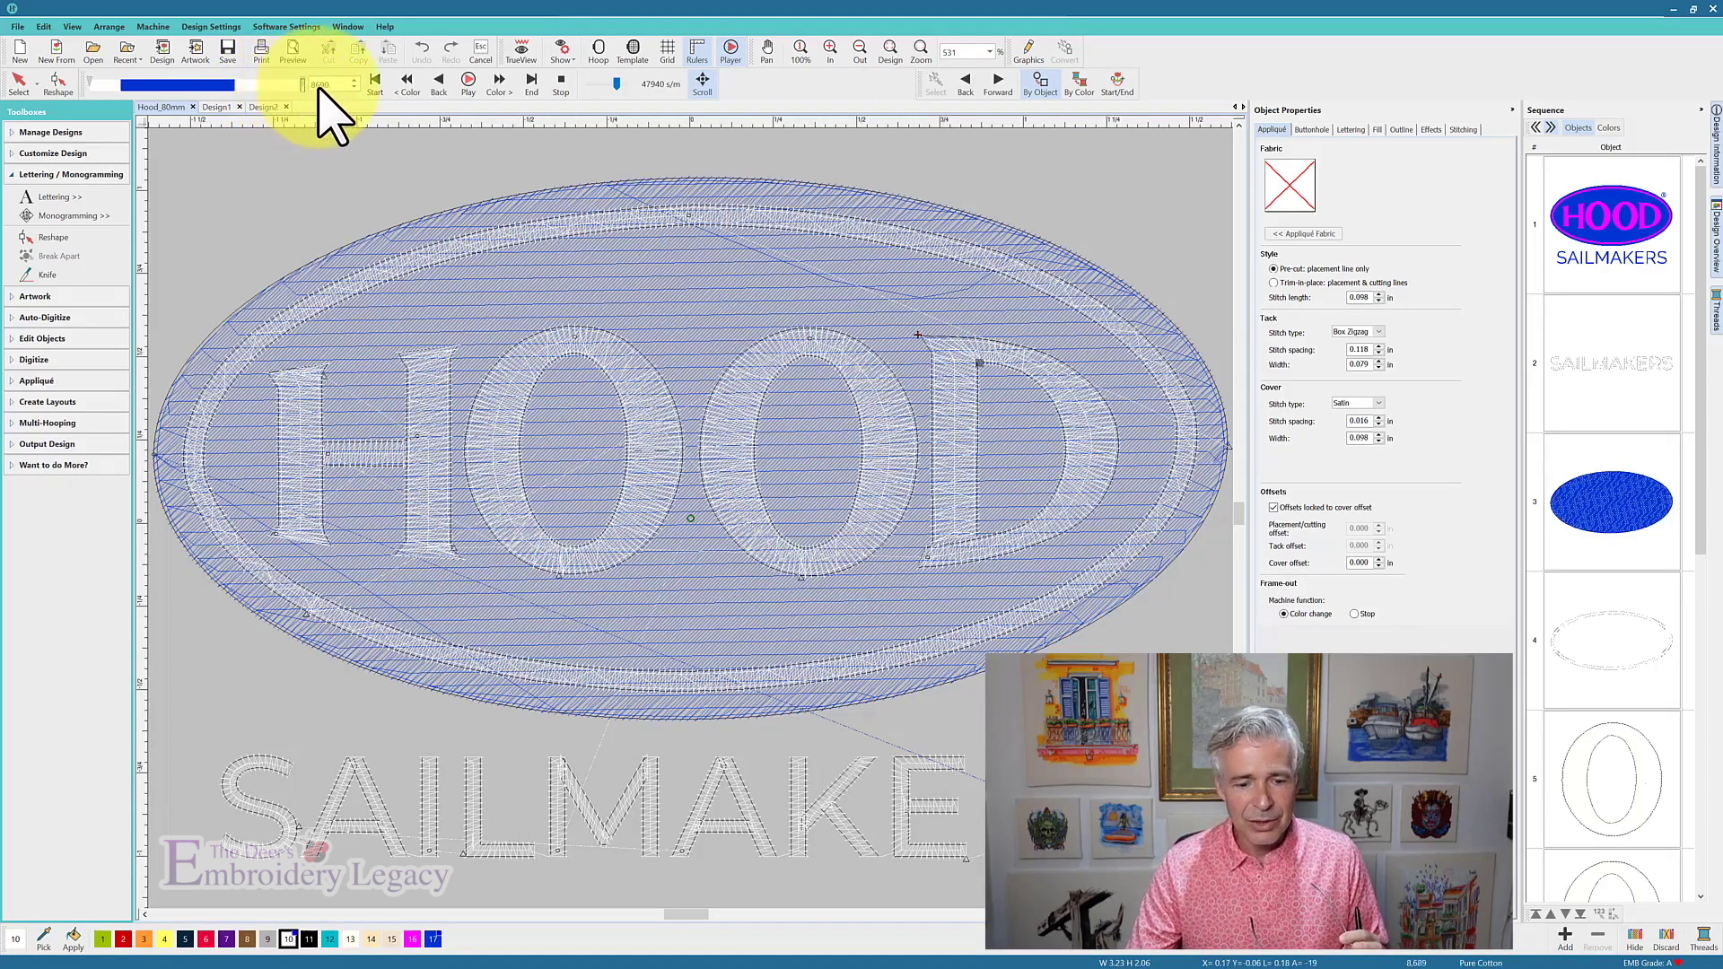
pyautogui.press('t')
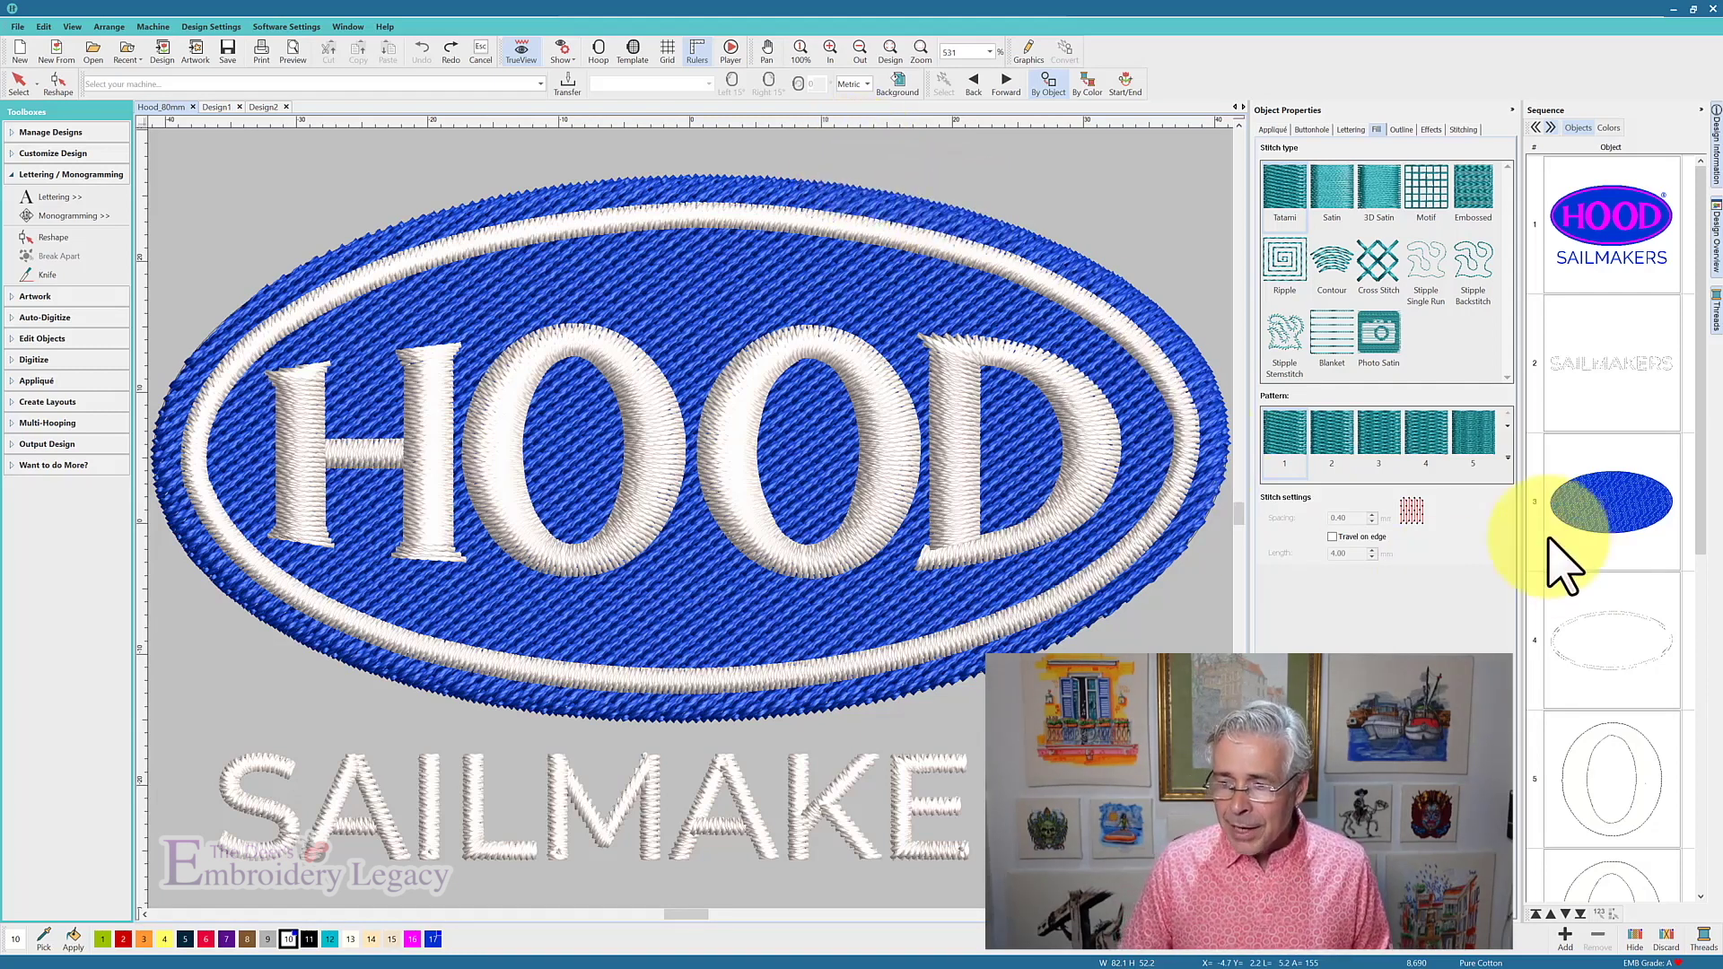
pyautogui.click(1581, 518)
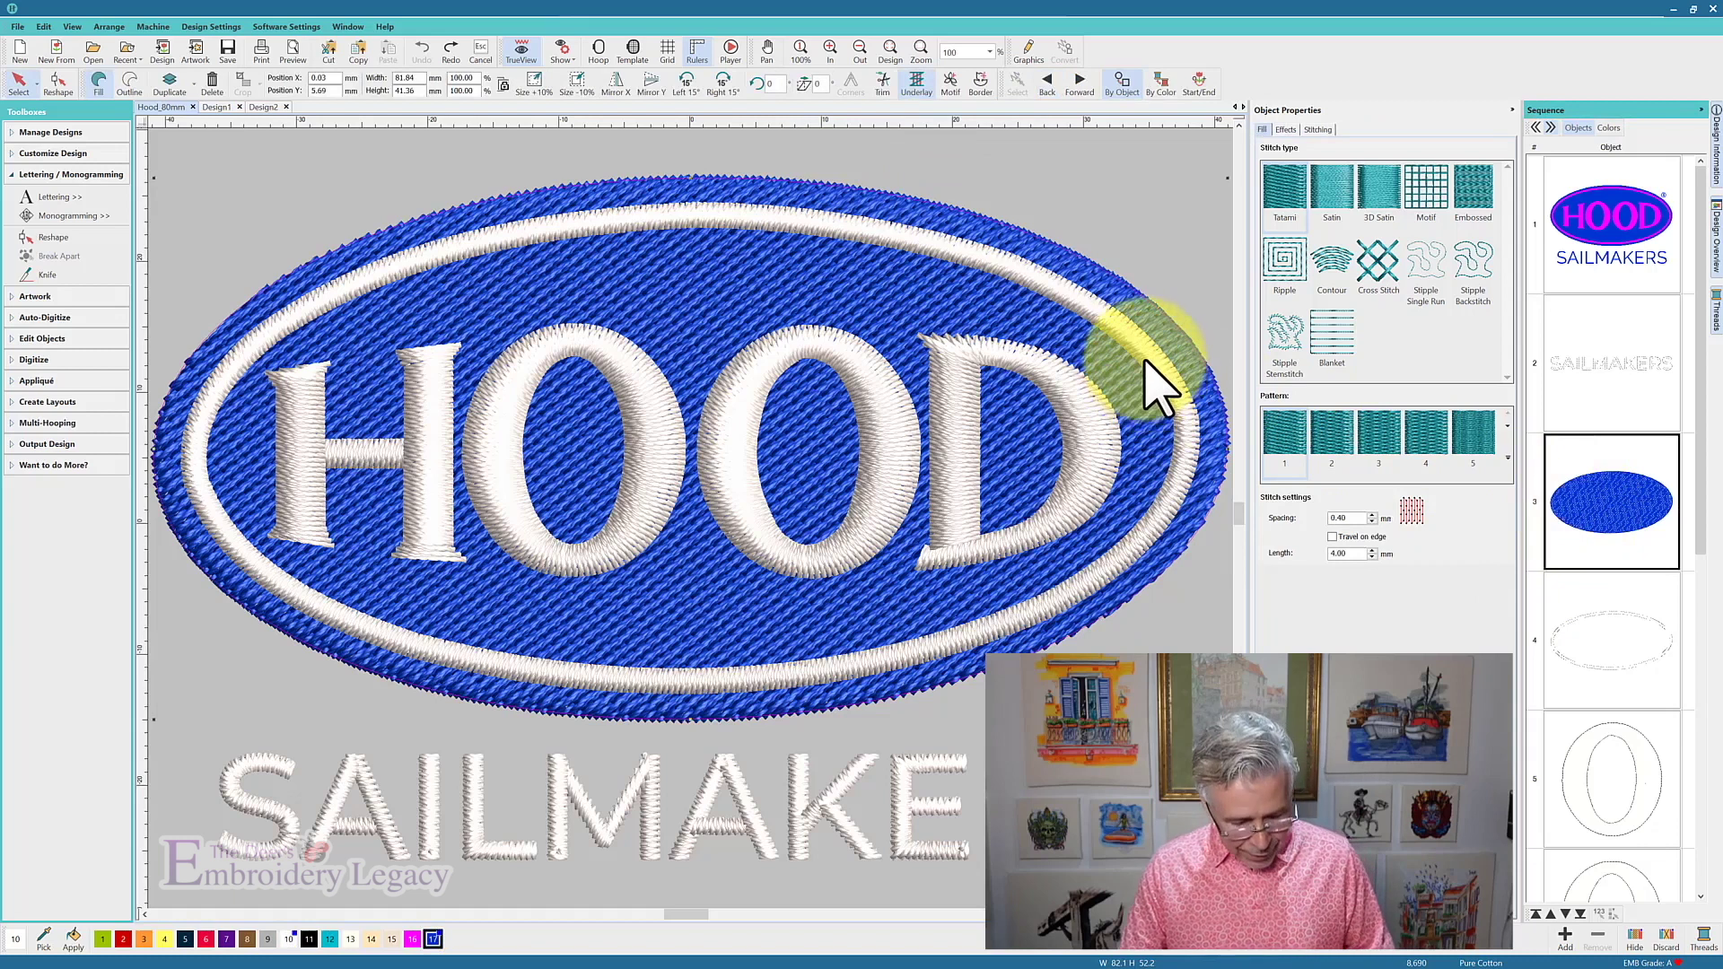
# - Reshape the blue oval tatami fill so its stitch rows run nearly horizontal
pyautogui.press('t')
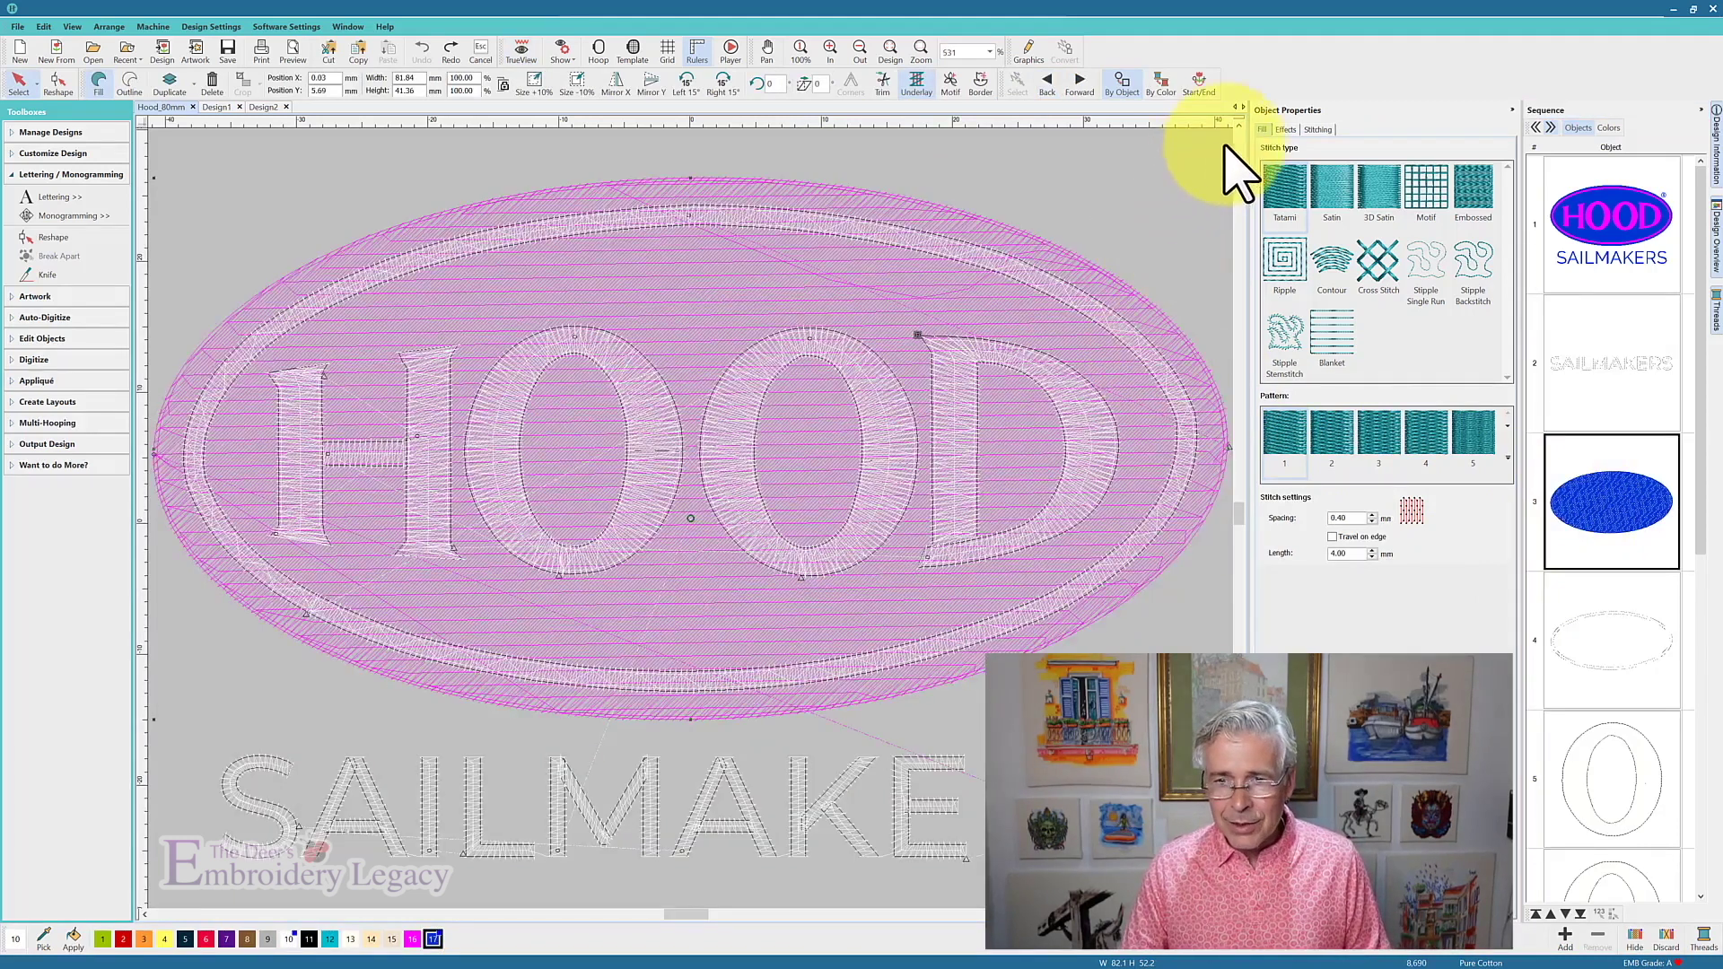
pyautogui.scroll(1, 1238, 146)
pyautogui.scroll(1, 1239, 126)
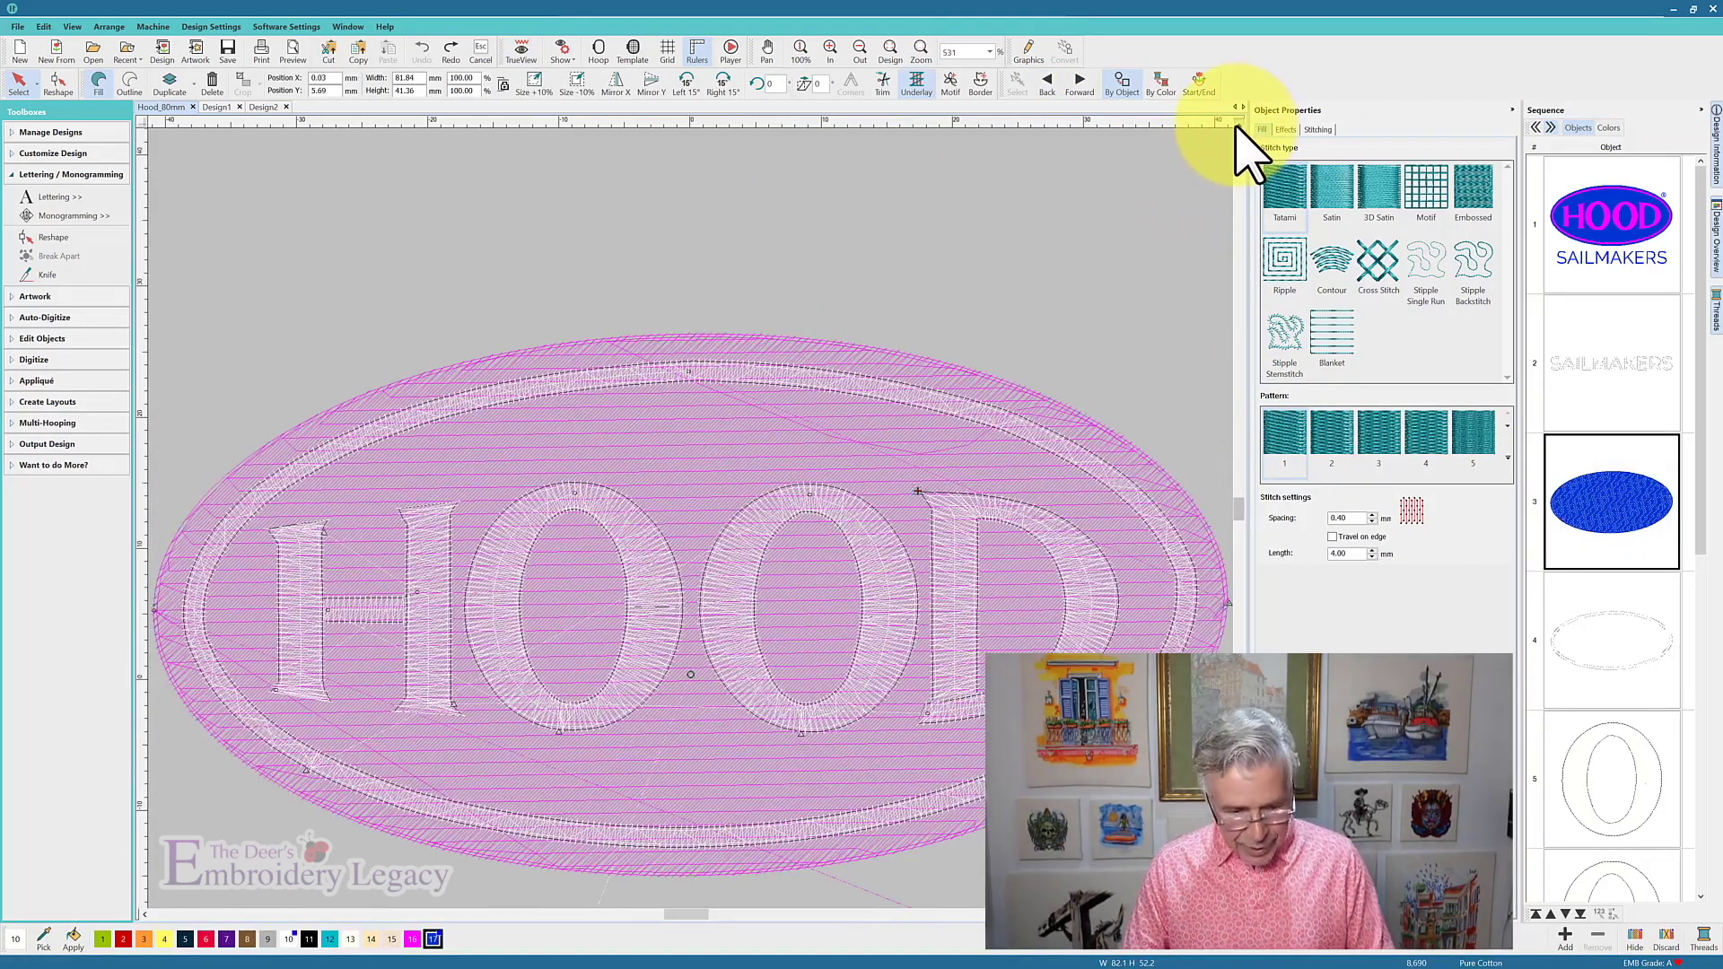
pyautogui.press('h')
pyautogui.scroll(2, 1240, 148)
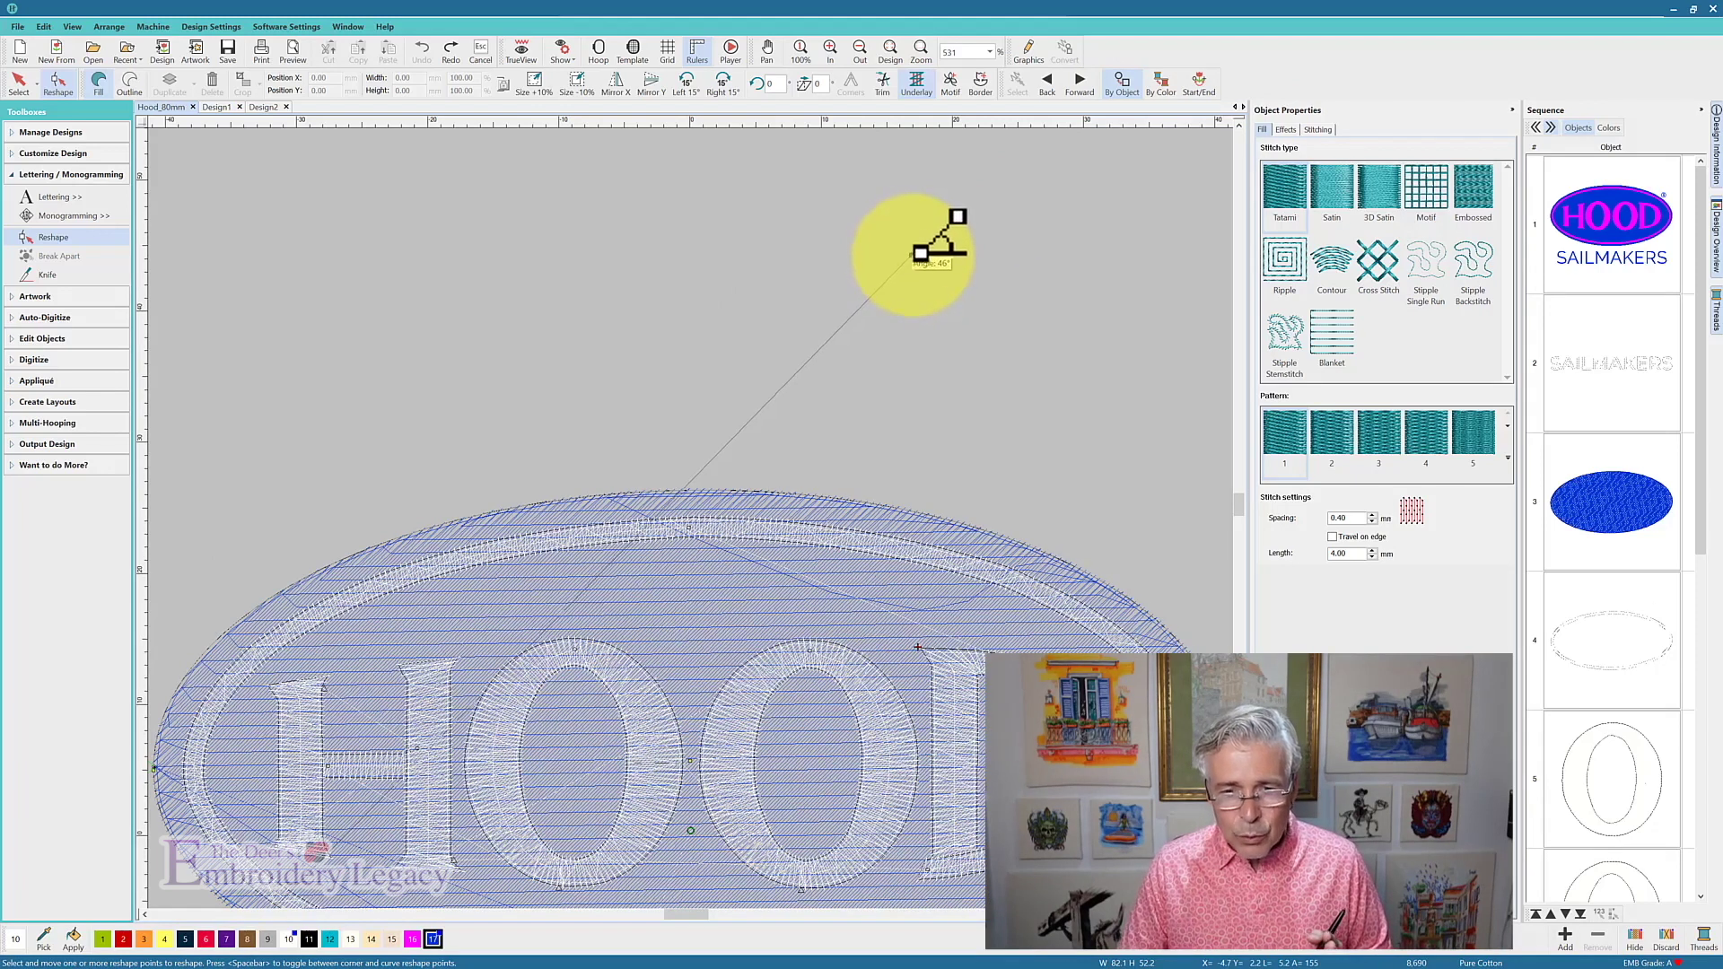
pyautogui.moveTo(919, 254); pyautogui.dragTo(915, 260)
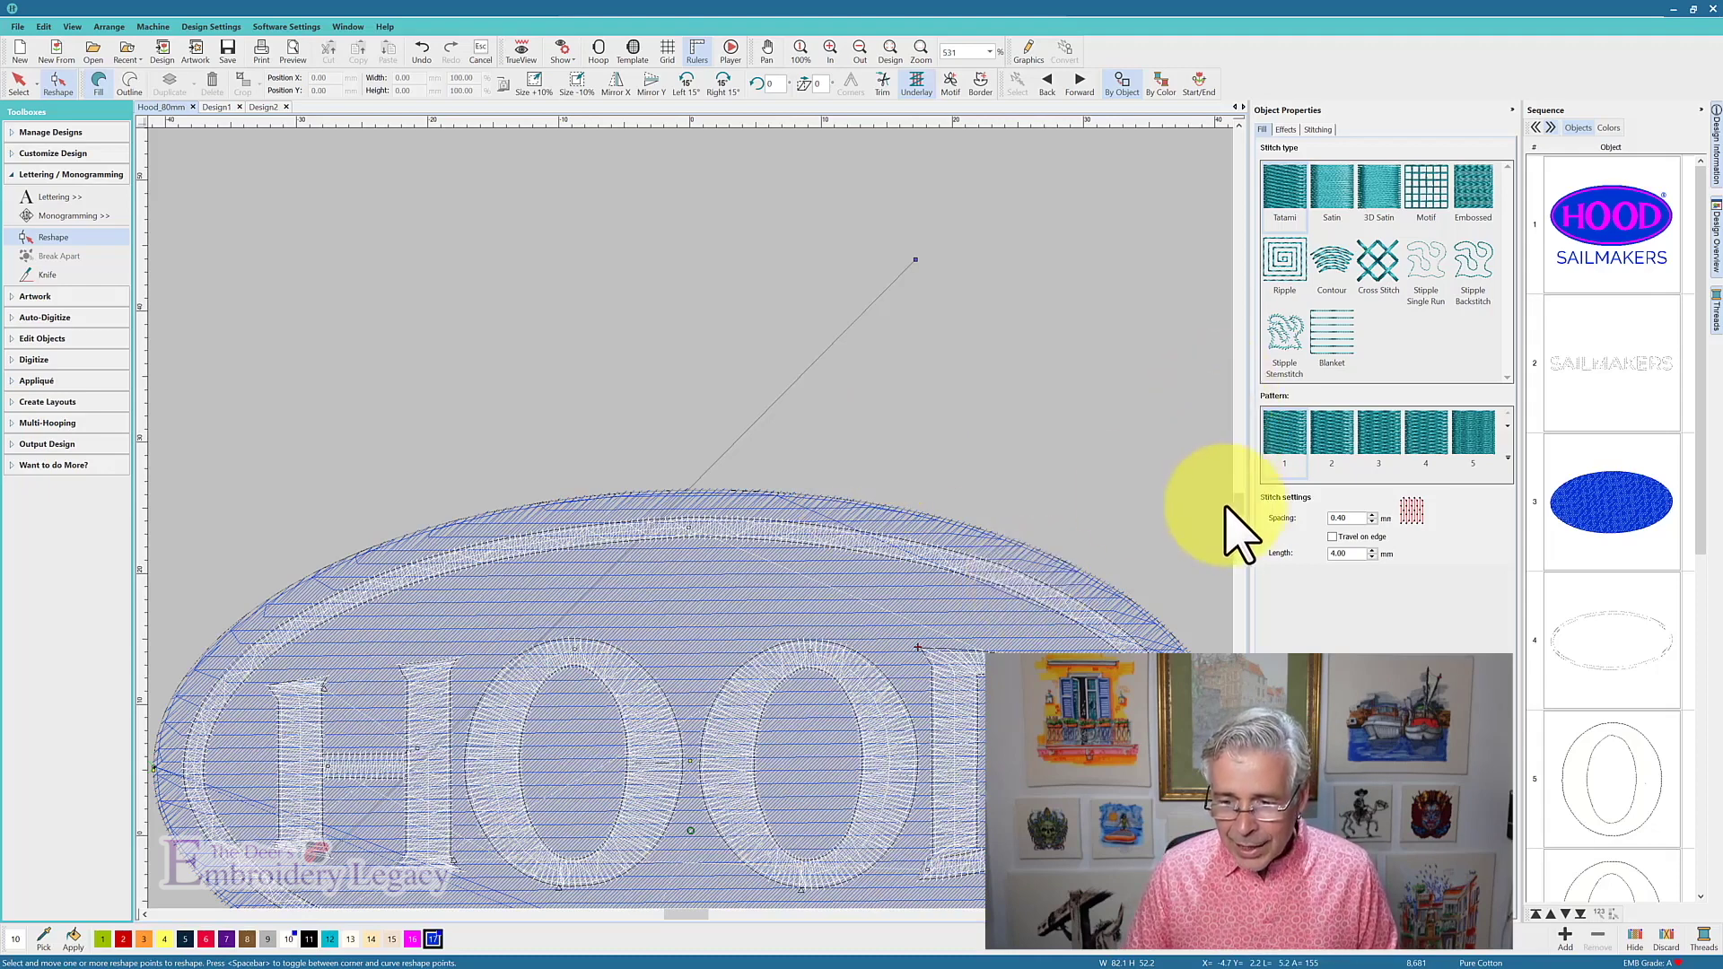
pyautogui.scroll(-5, 1245, 511)
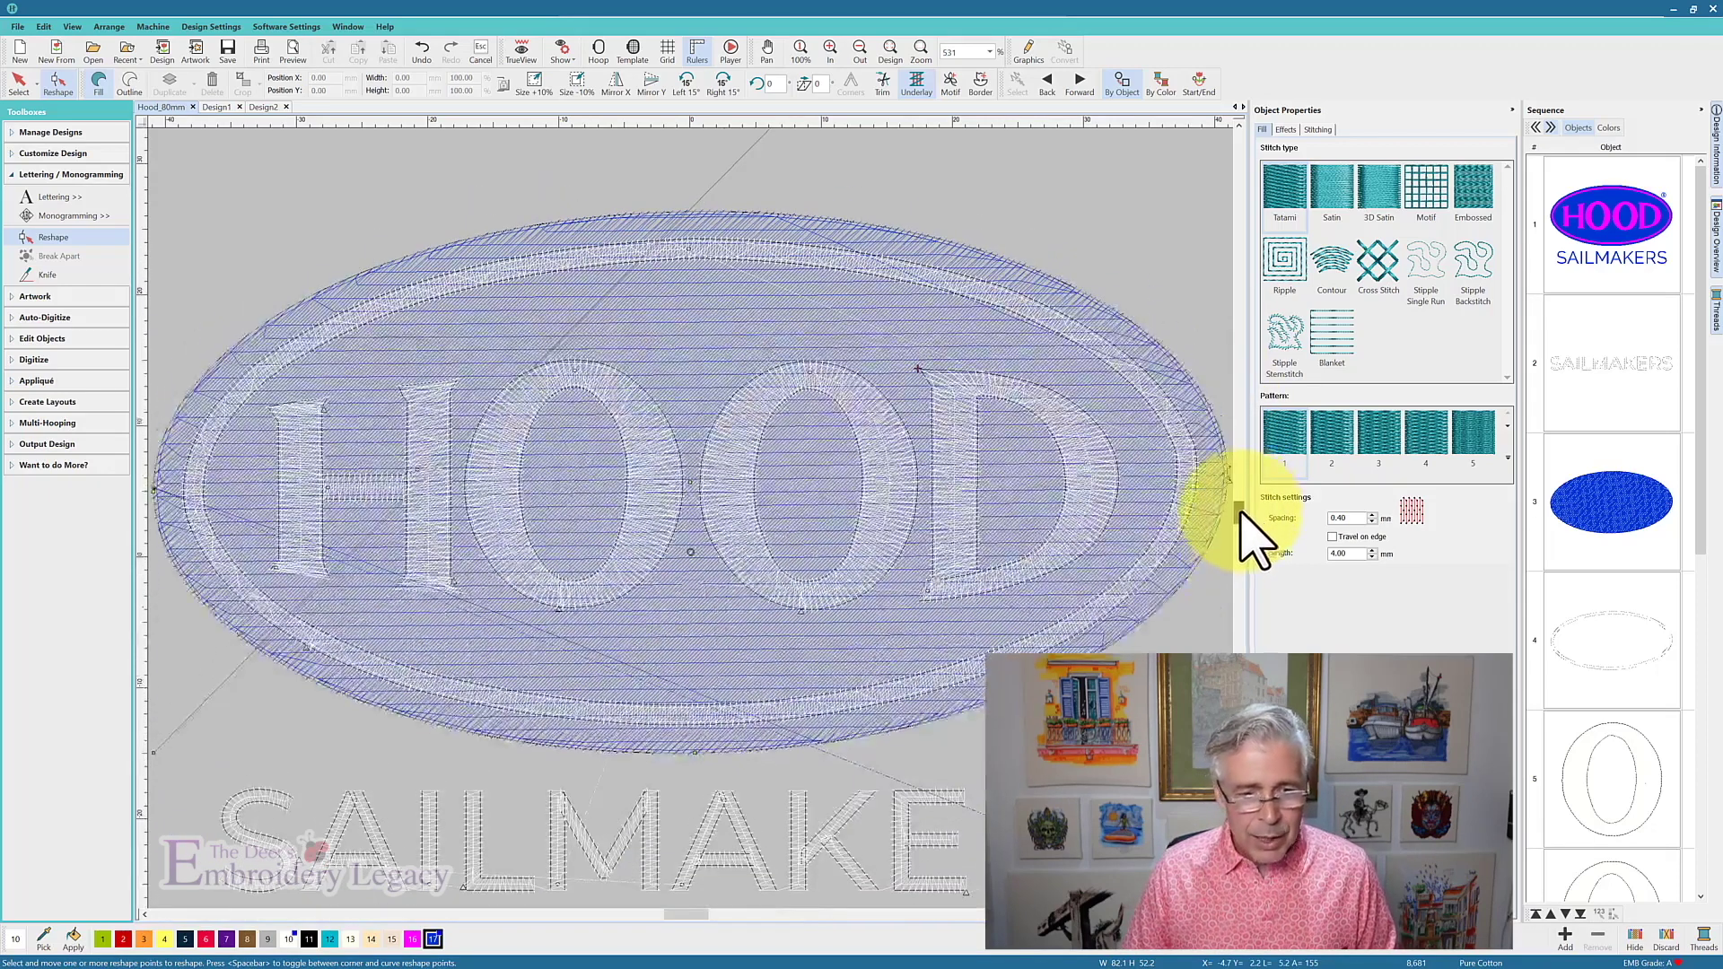
pyautogui.click(1619, 539)
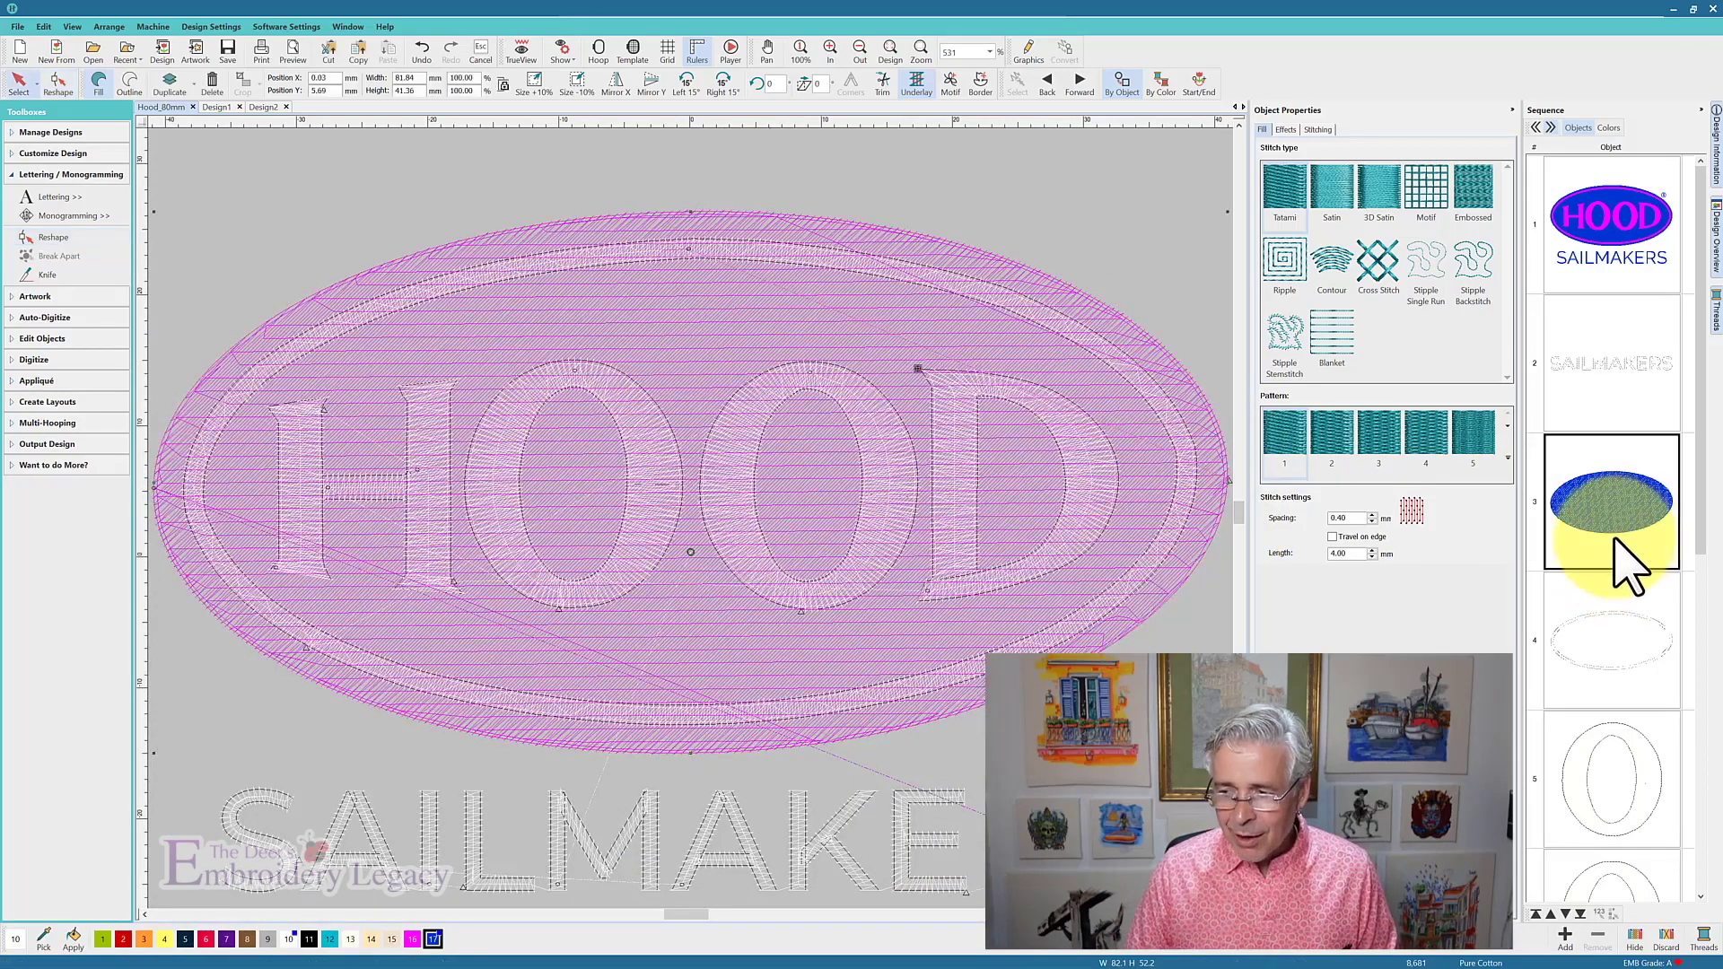
# - Duplicate the blue oval fill and convert the last copy into a Single Run outline
pyautogui.rightClick(1626, 536)
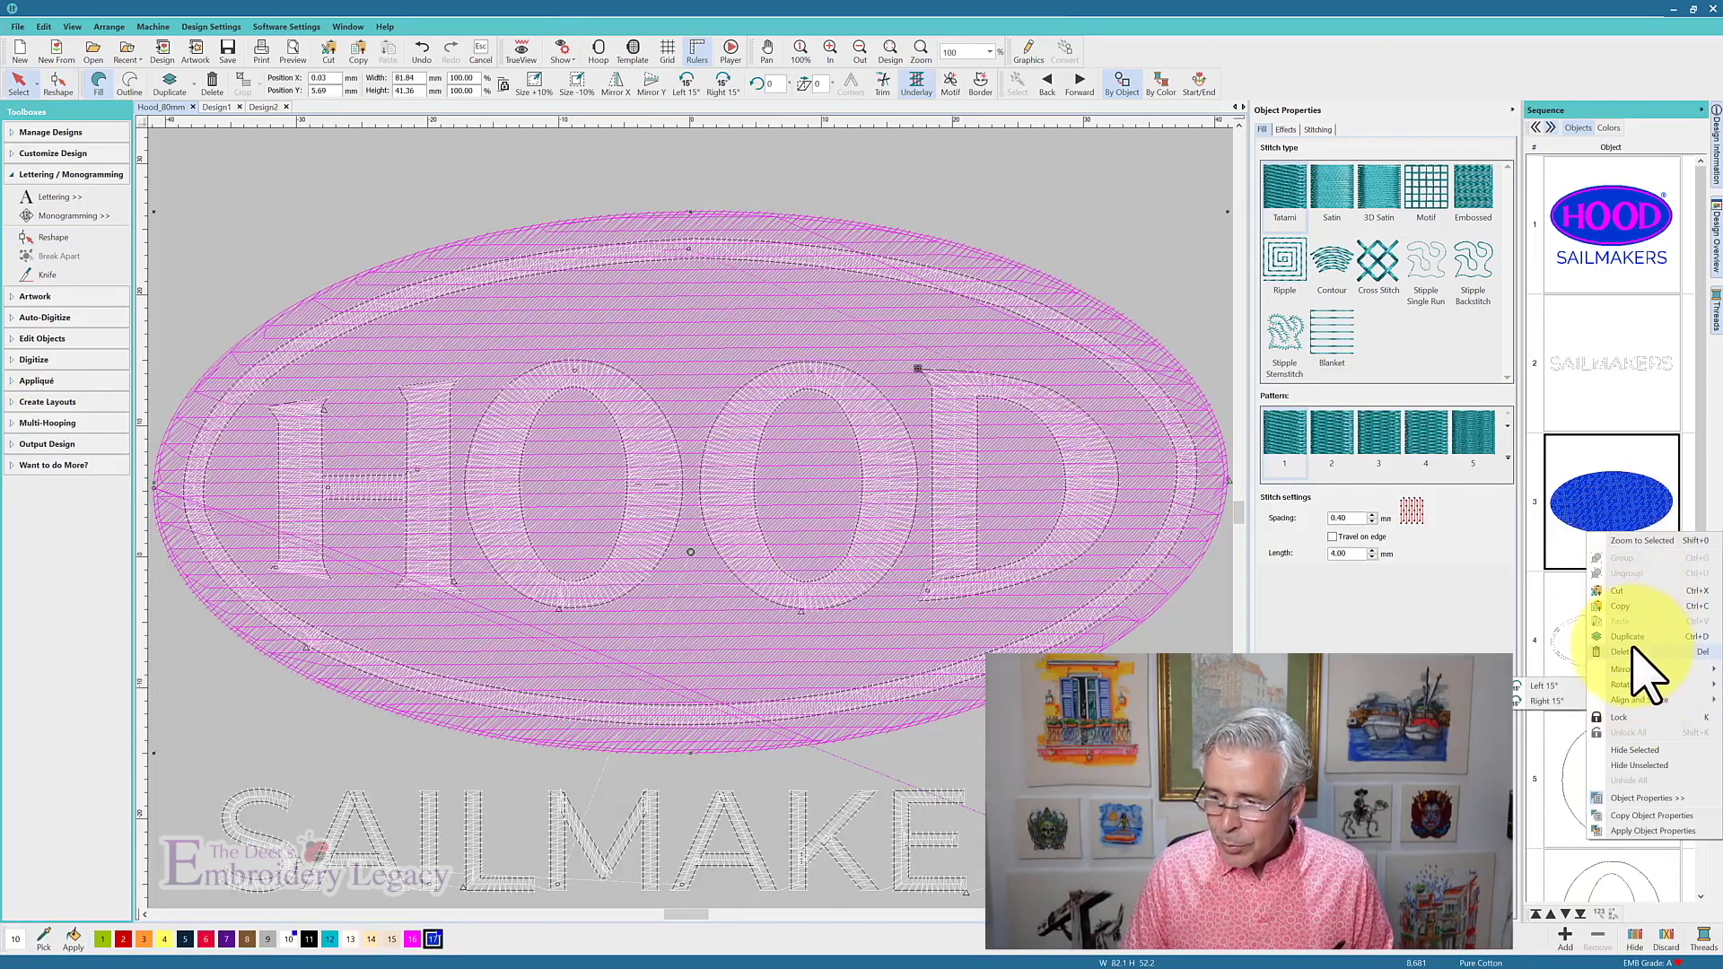
pyautogui.click(1633, 637)
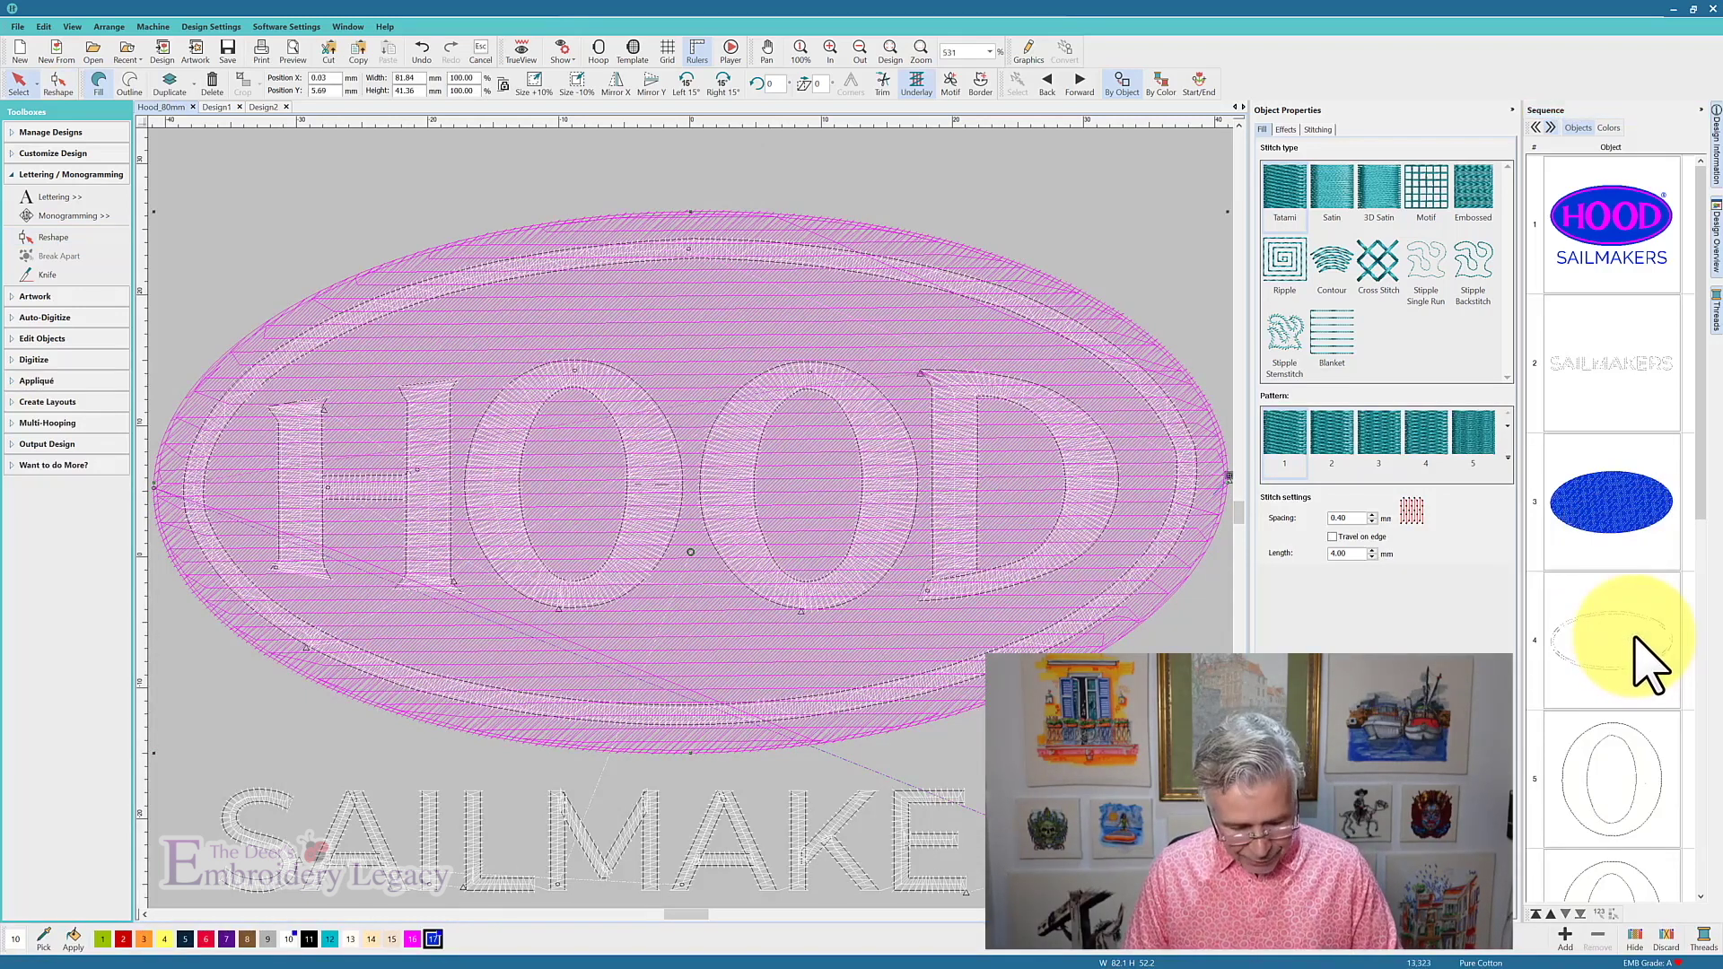
pyautogui.press('t')
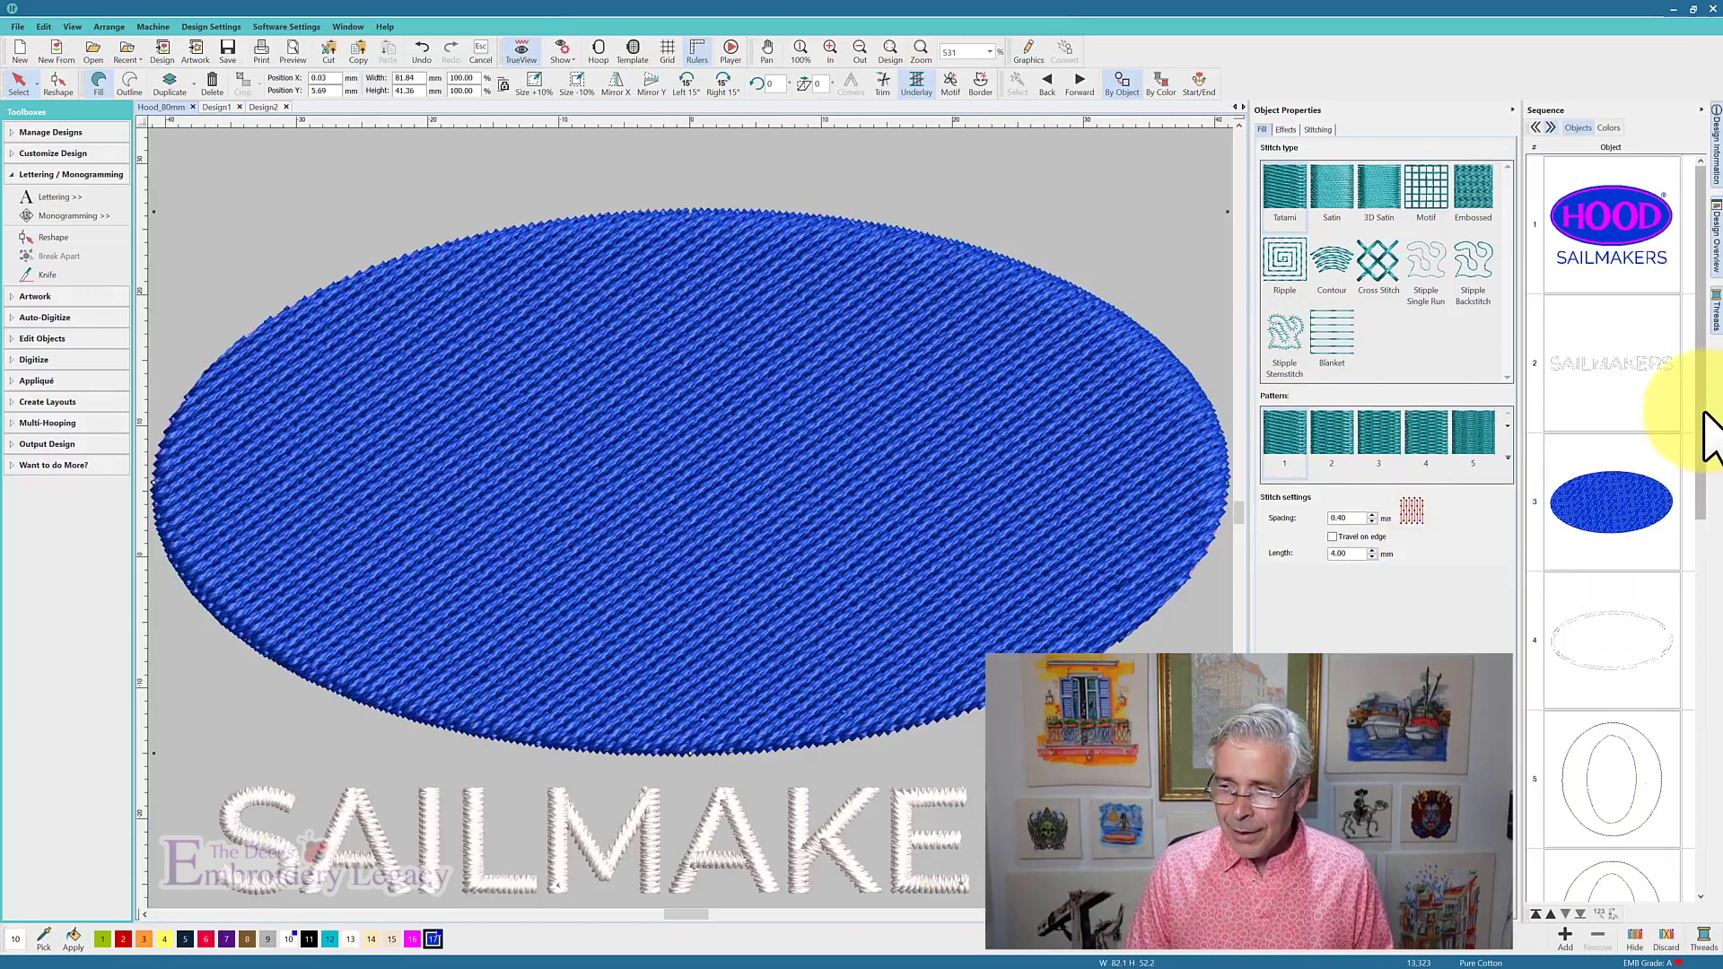
pyautogui.moveTo(1704, 413); pyautogui.dragTo(1705, 793)
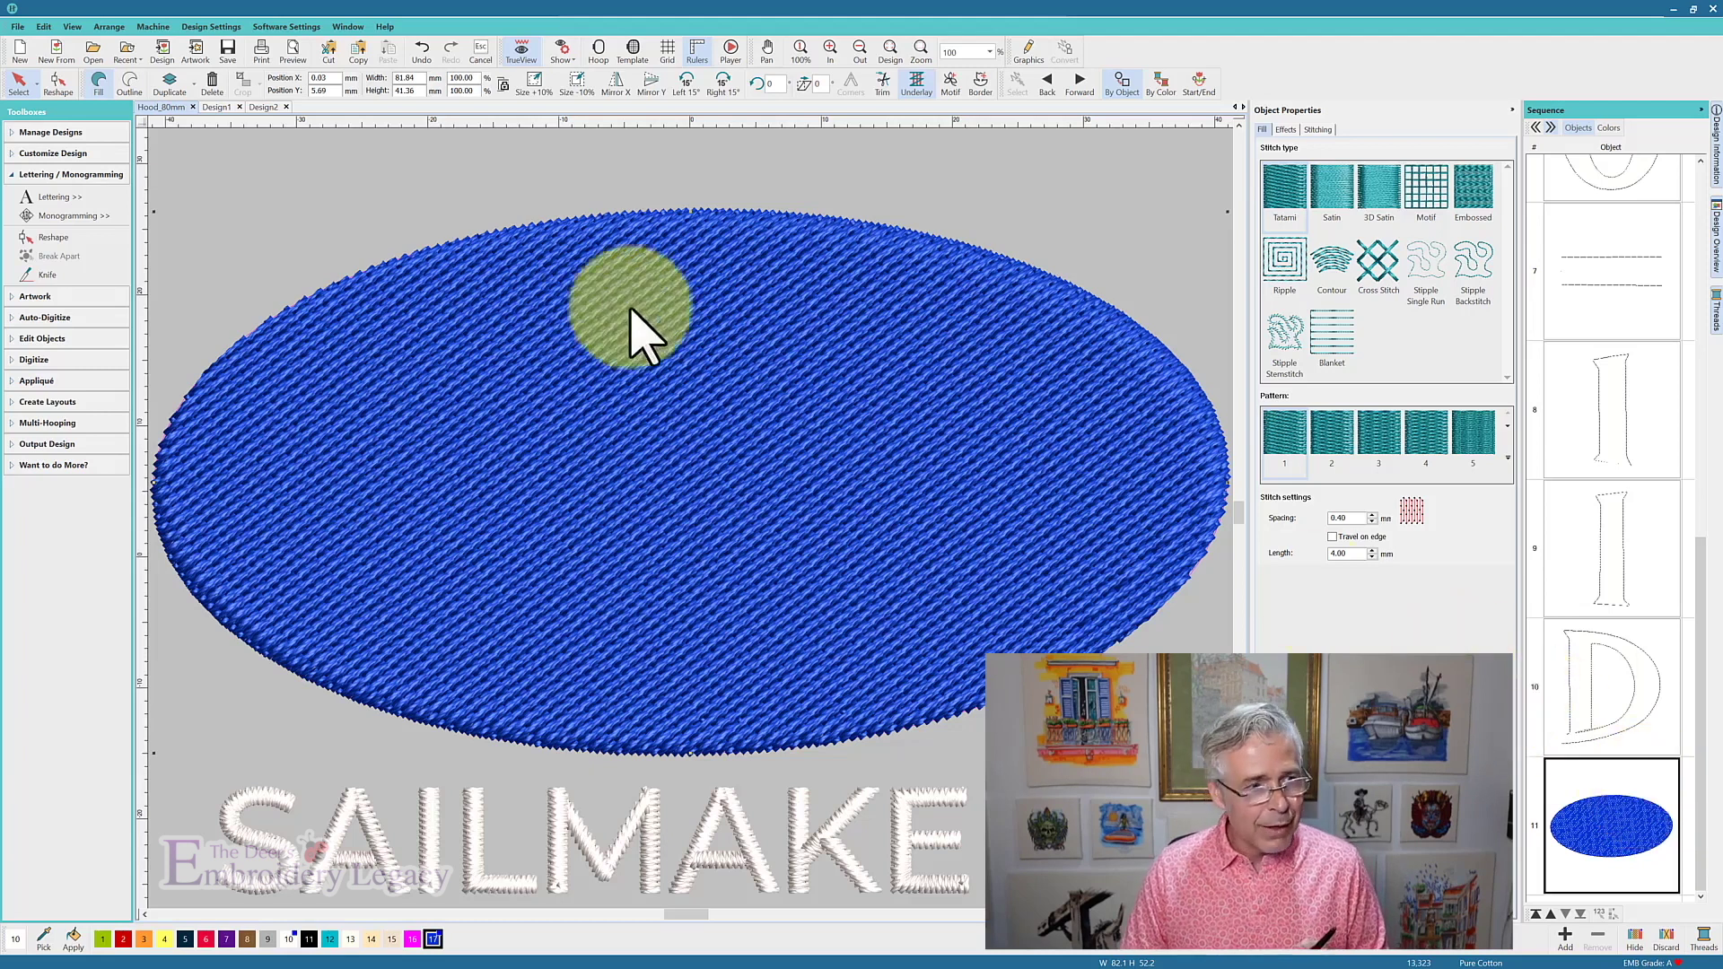
pyautogui.click(130, 84)
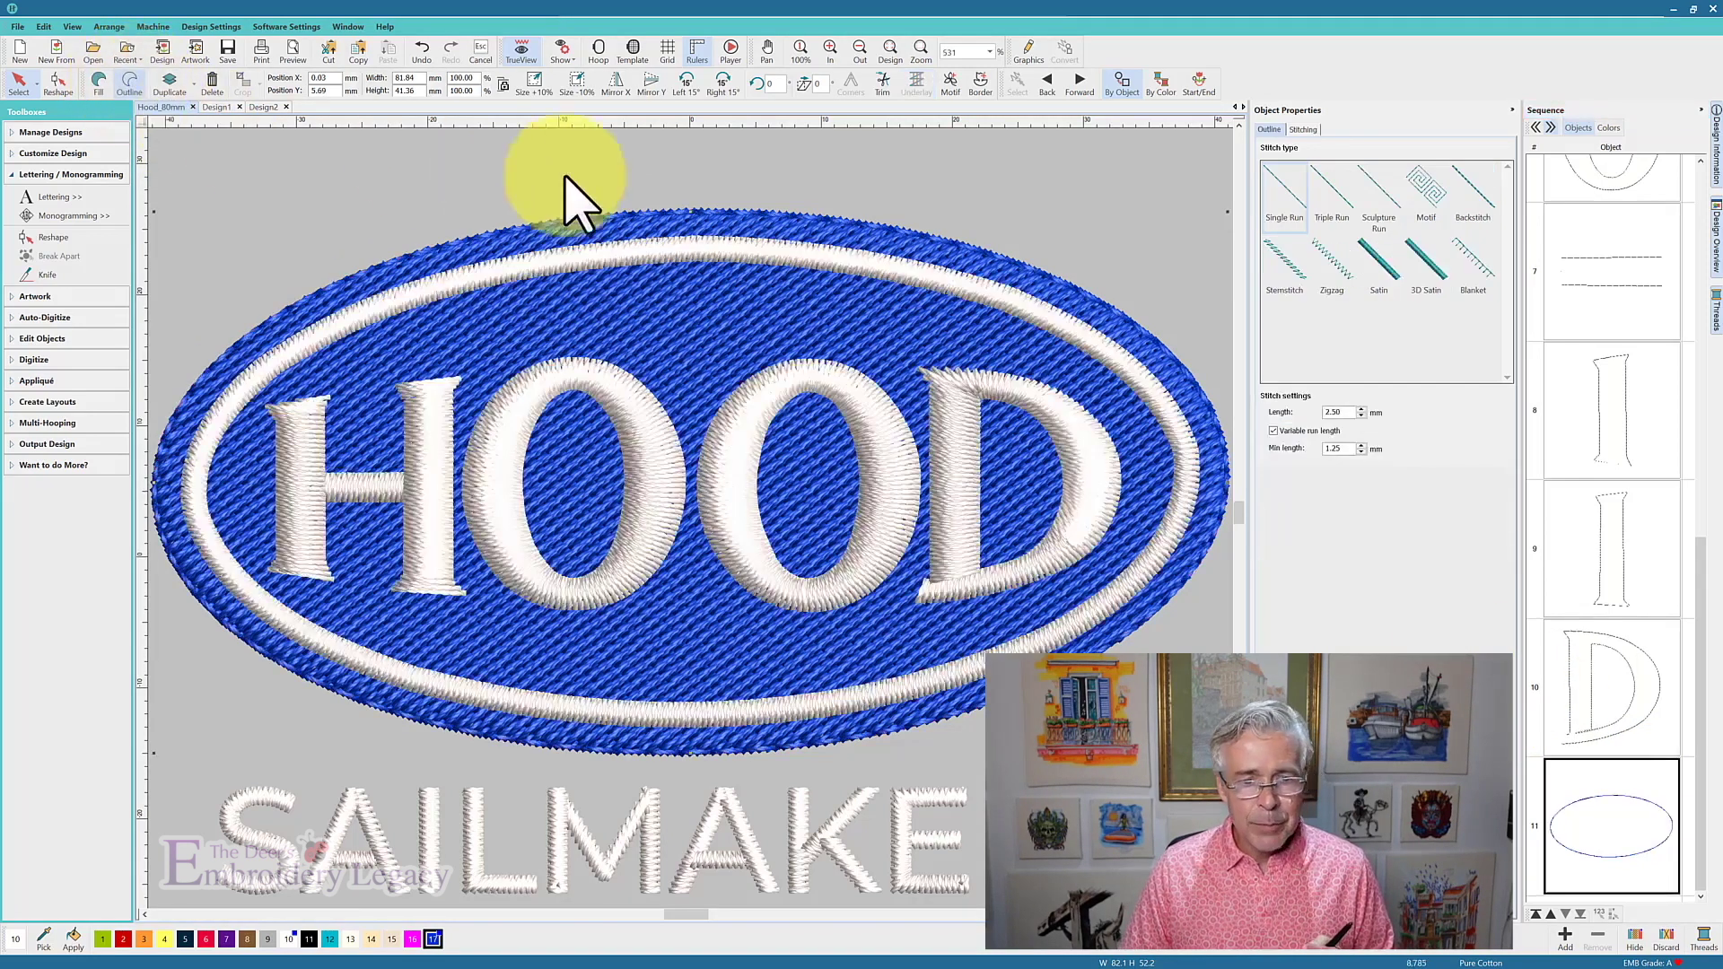
pyautogui.press('t')
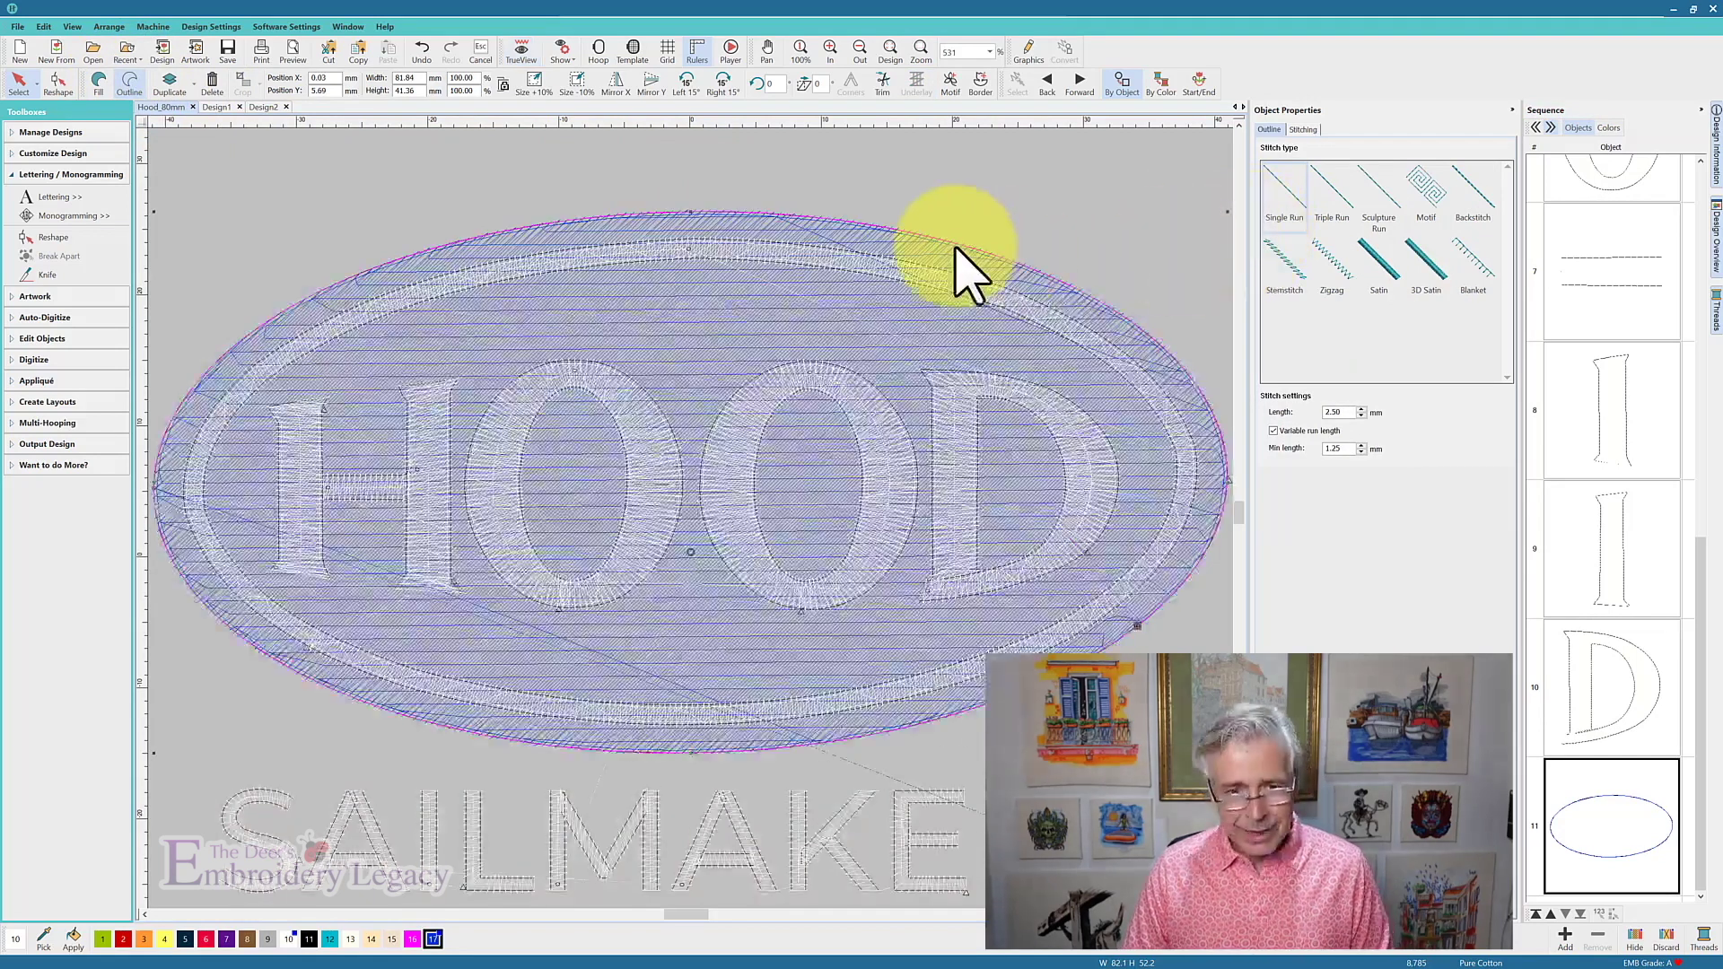
# - Make the oval outline a 3.00 mm Satin border with Offset centering
pyautogui.click(1390, 270)
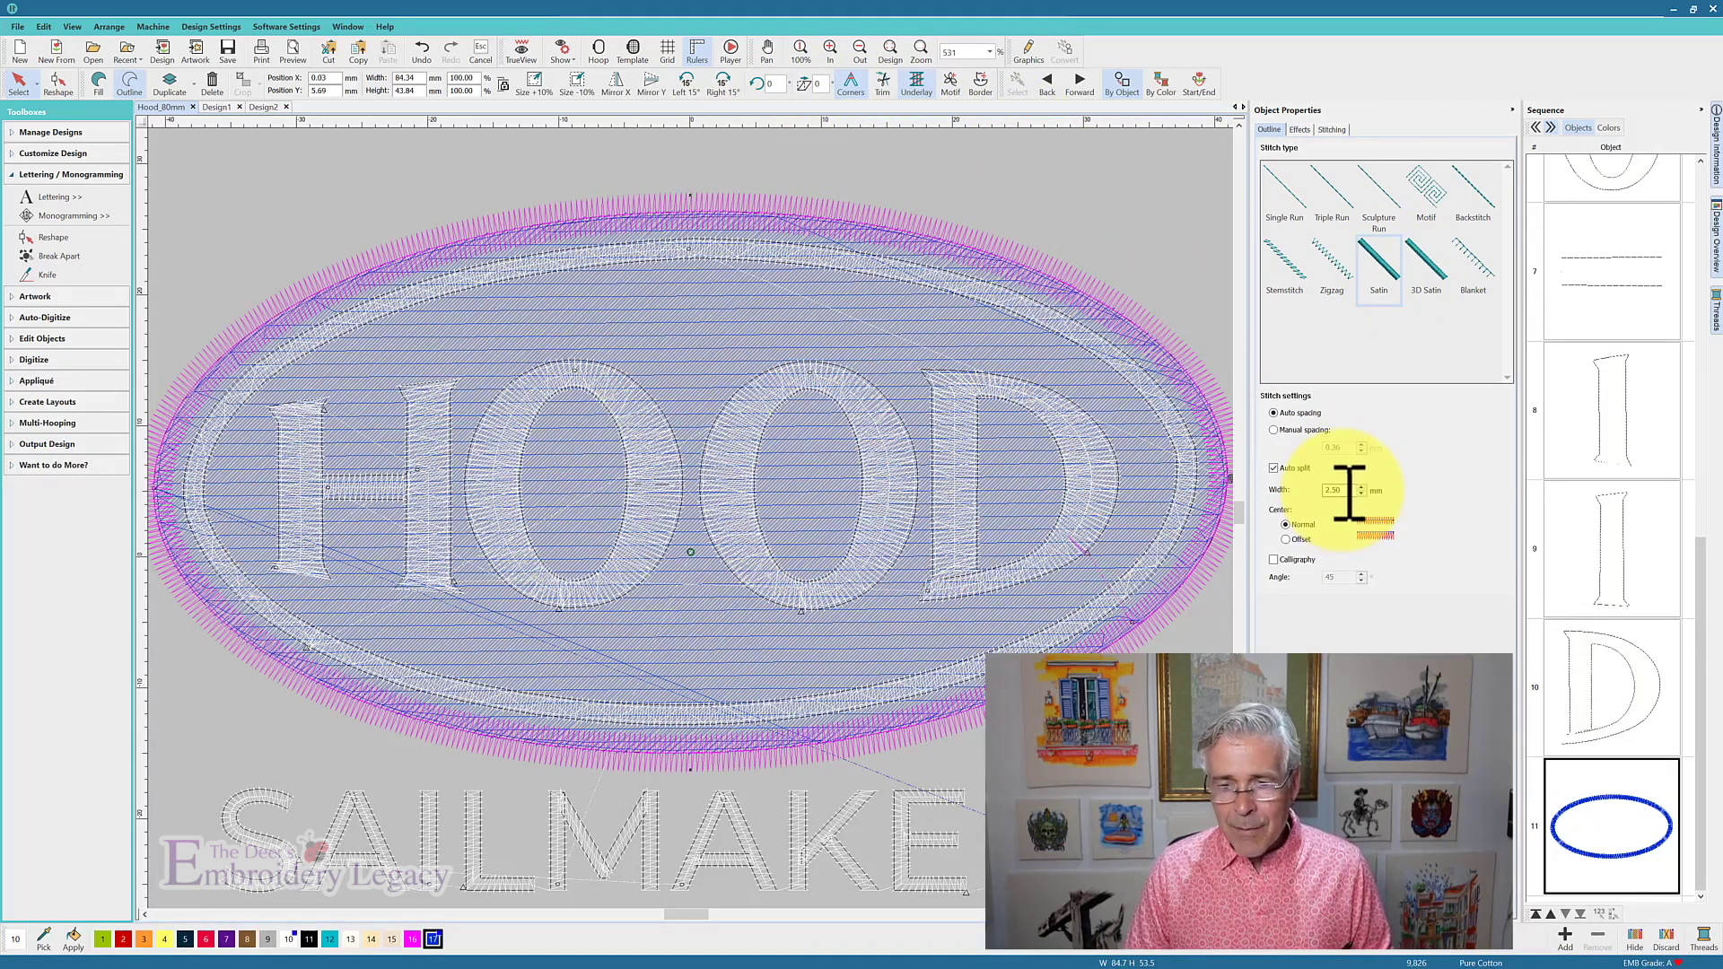
pyautogui.doubleClick(1346, 490)
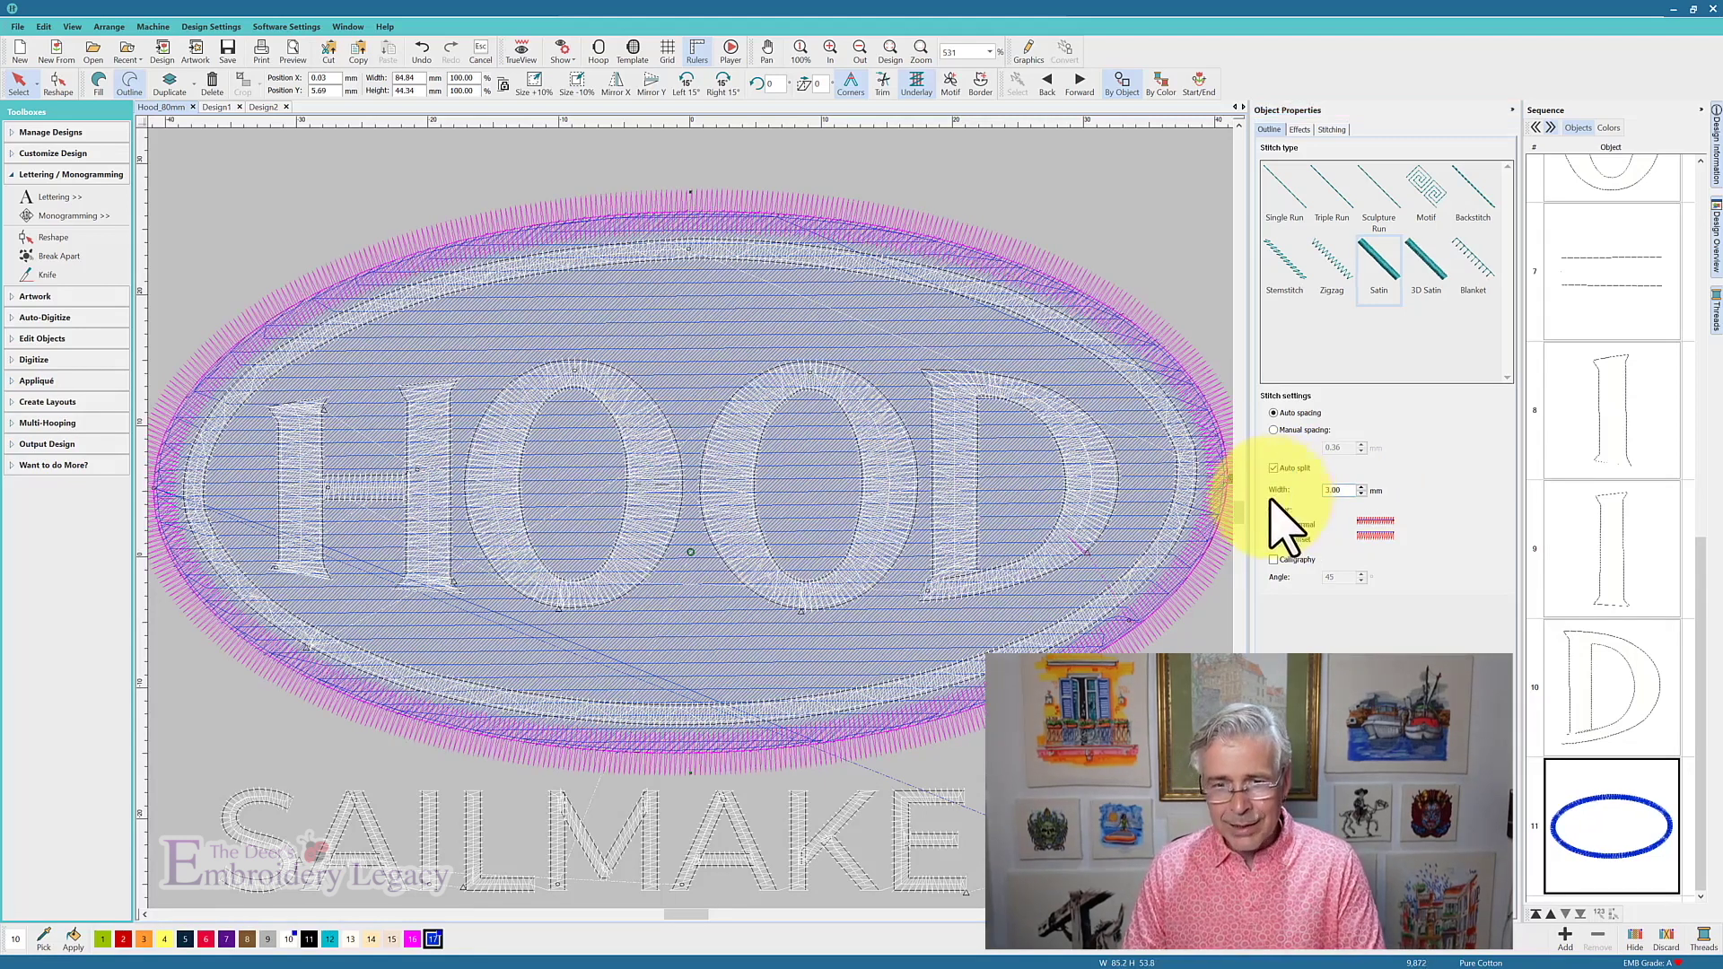
pyautogui.click(1285, 540)
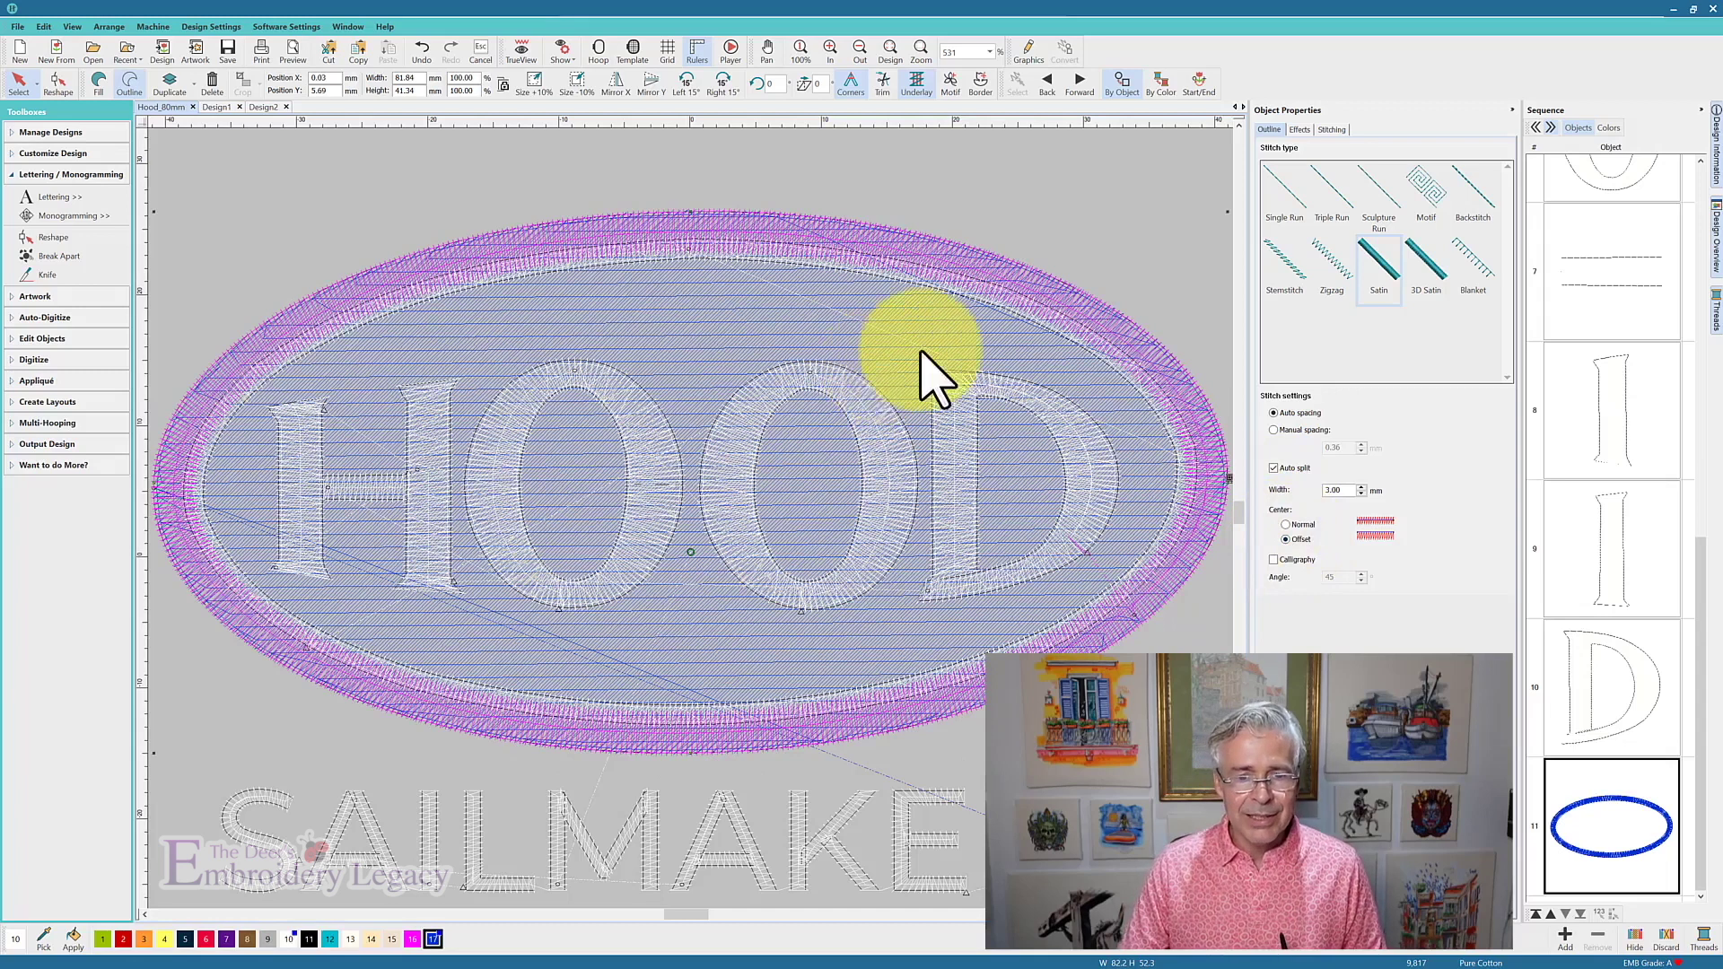
# - Change the satin border's Underlay 1 from Center Run to Edge Run
pyautogui.click(1328, 131)
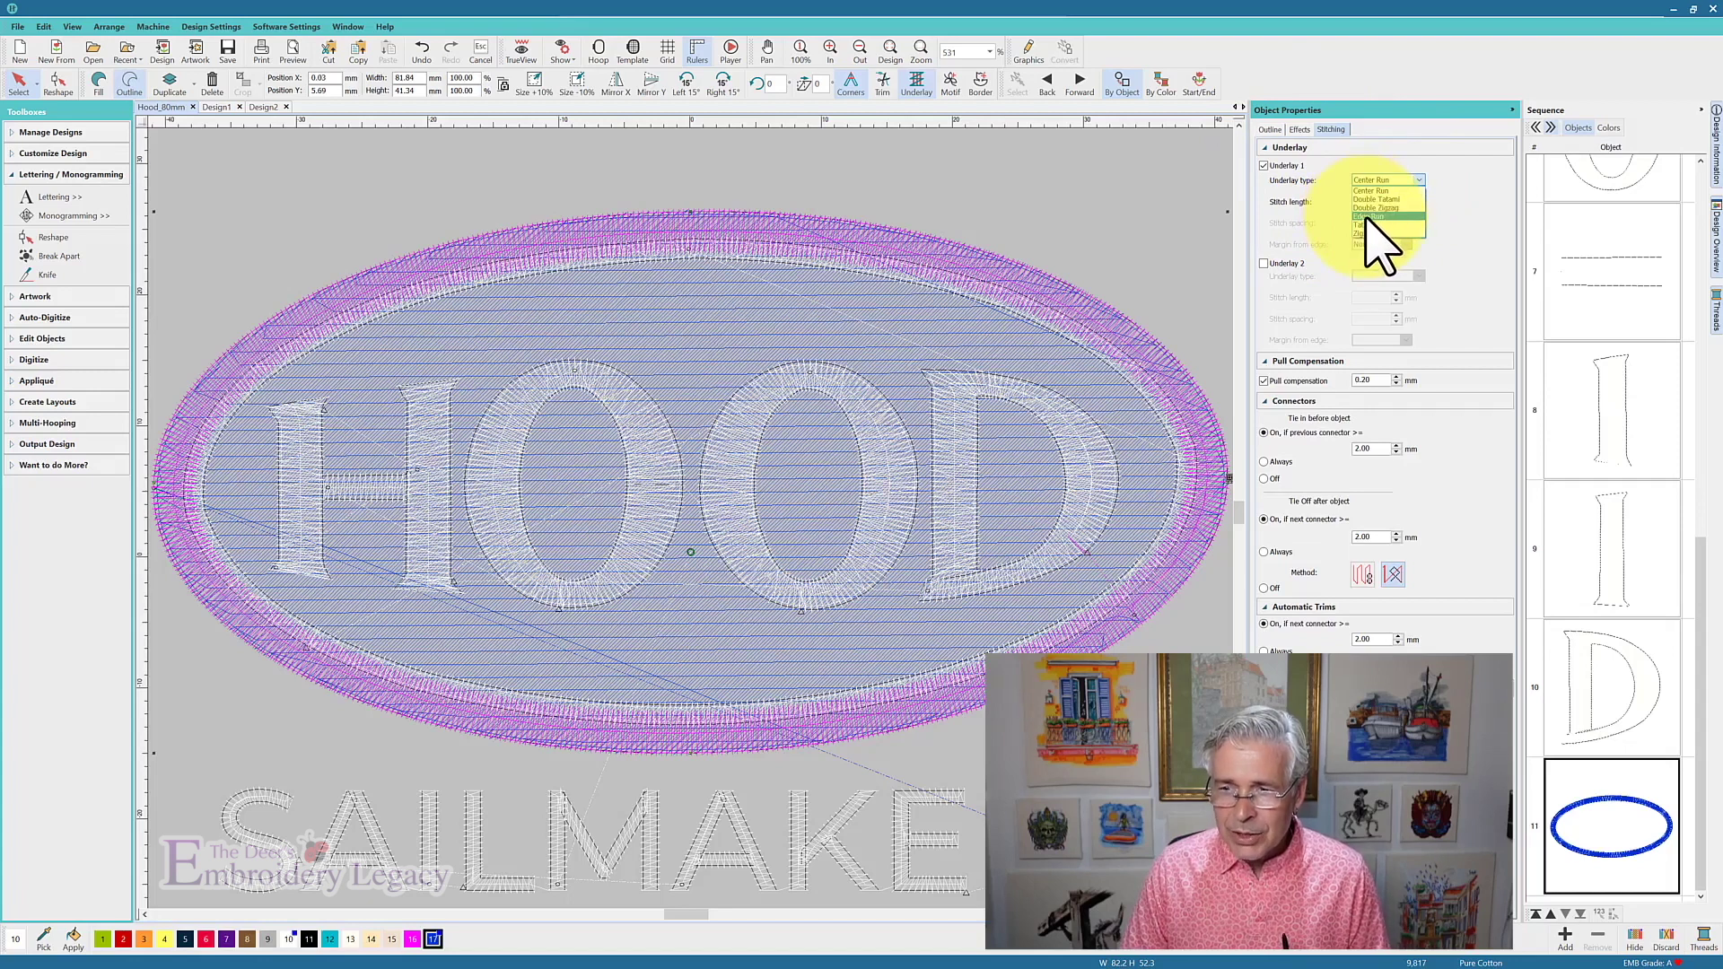
pyautogui.click(1367, 217)
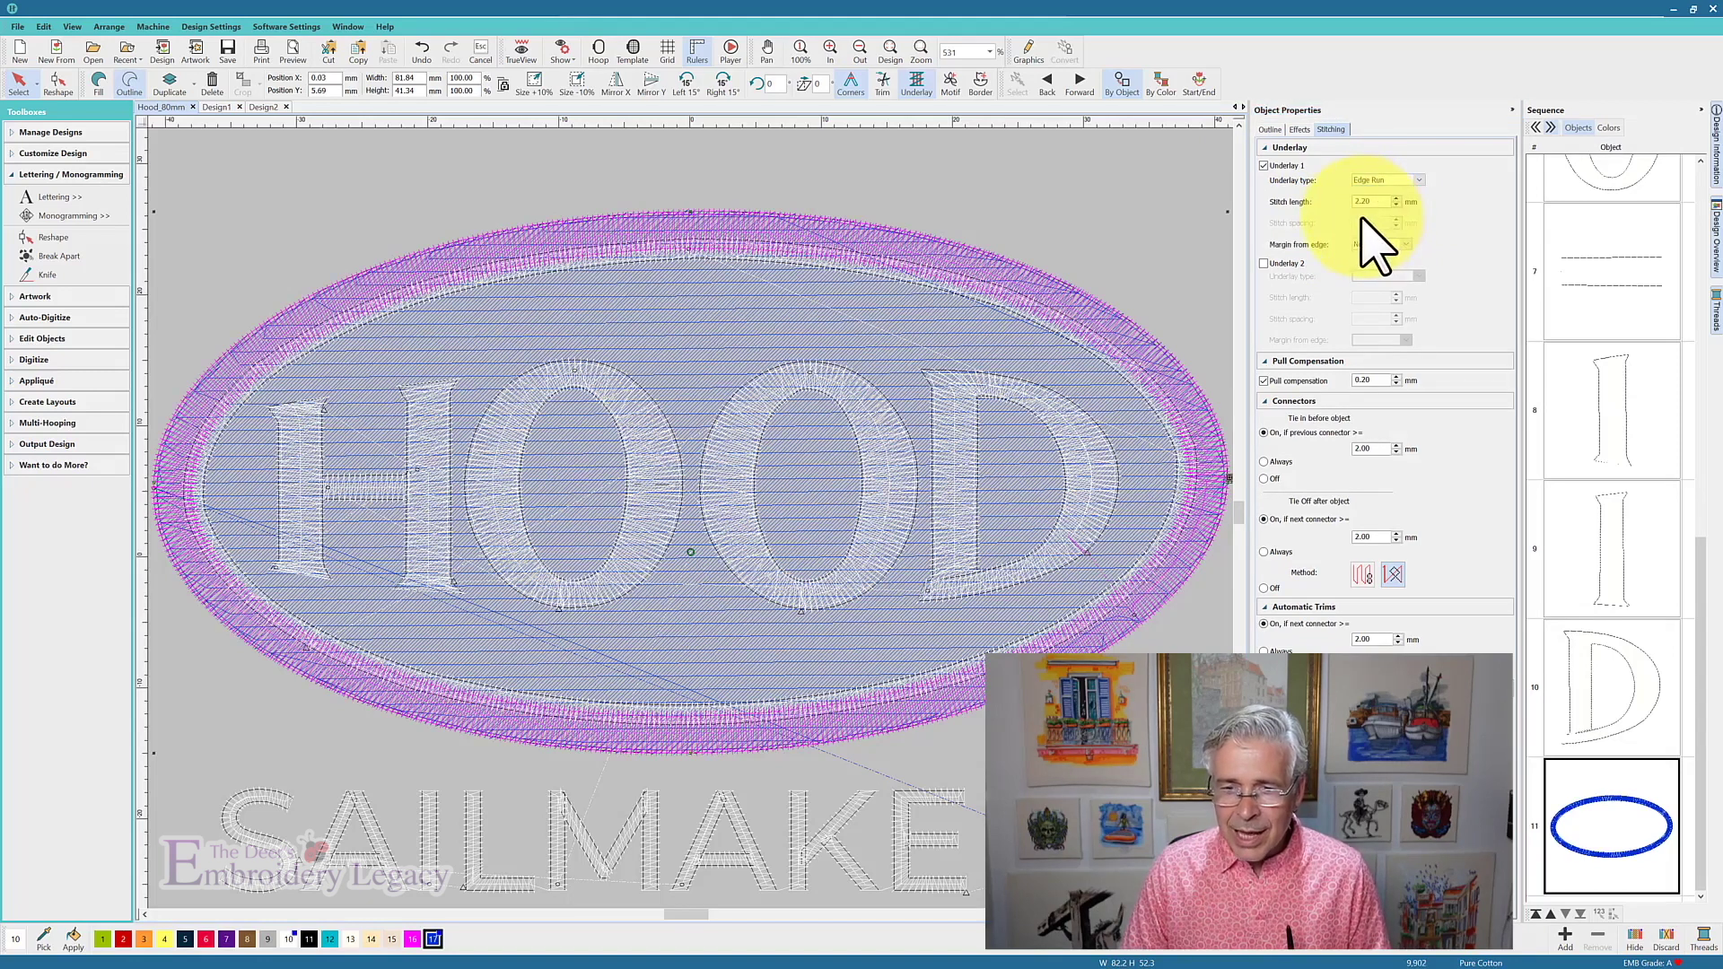
# - With TrueView on, move the satin oval border from last to fourth in the sequence
pyautogui.click(1138, 235)
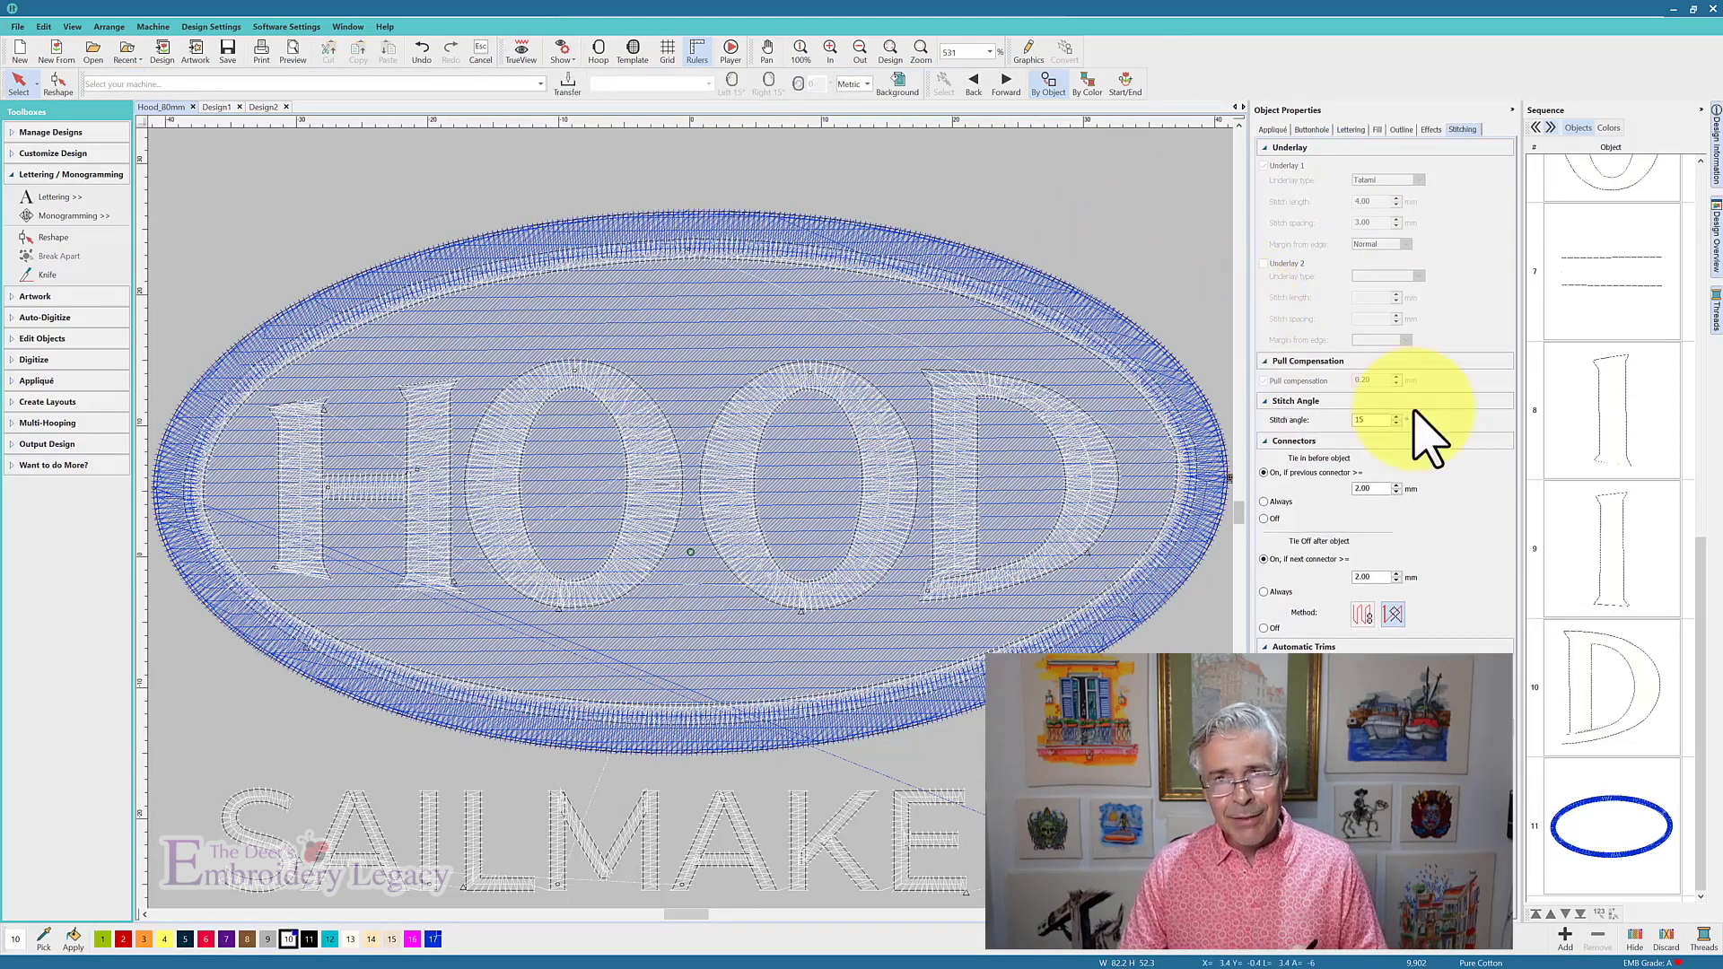
pyautogui.press('t')
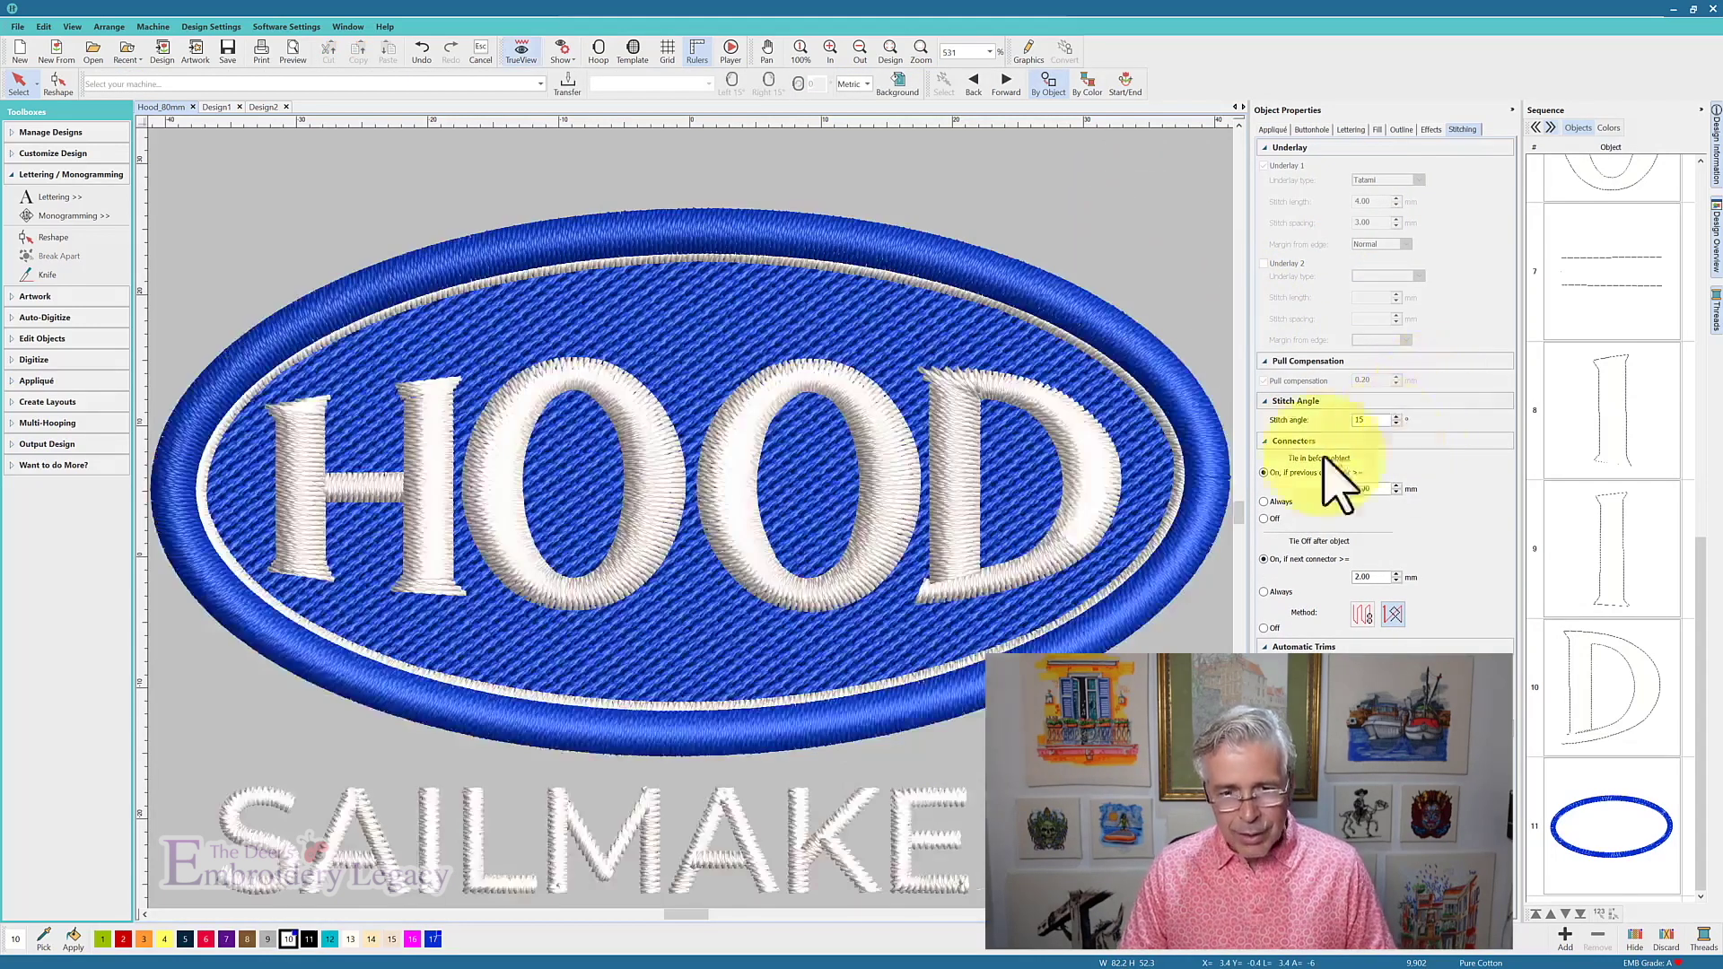
pyautogui.click(1660, 858)
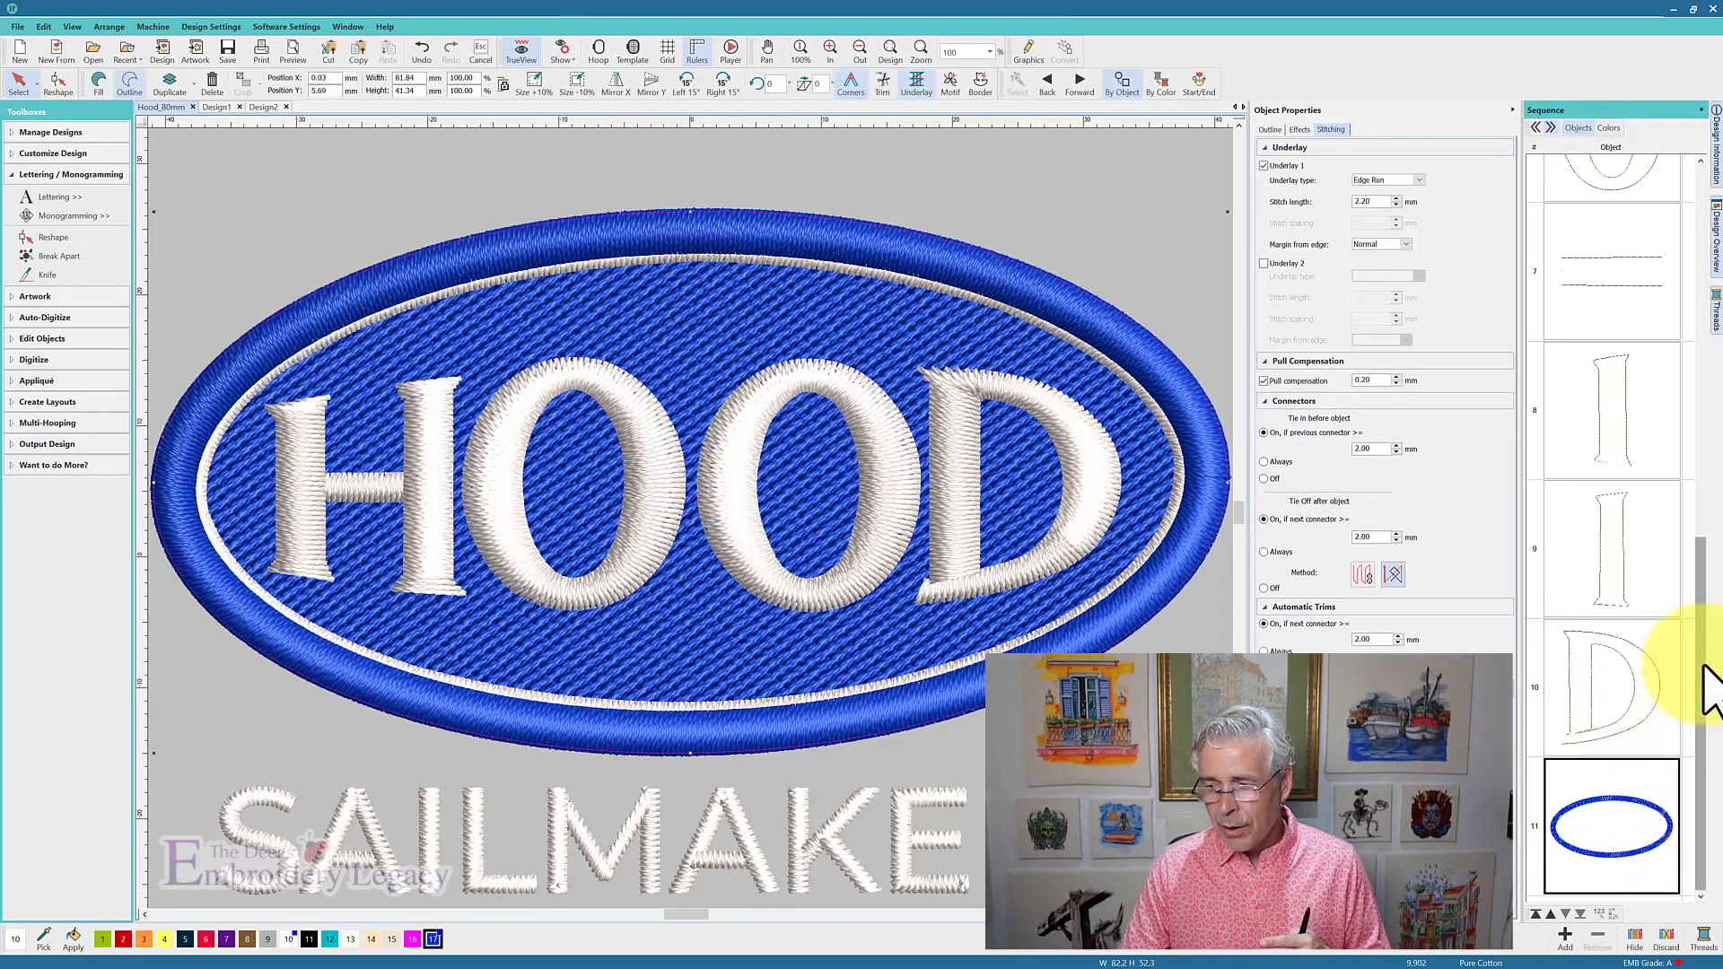
pyautogui.moveTo(1703, 673)
pyautogui.mouseDown()
pyautogui.moveTo(1716, 269)
pyautogui.moveTo(1716, 691)
pyautogui.mouseUp()
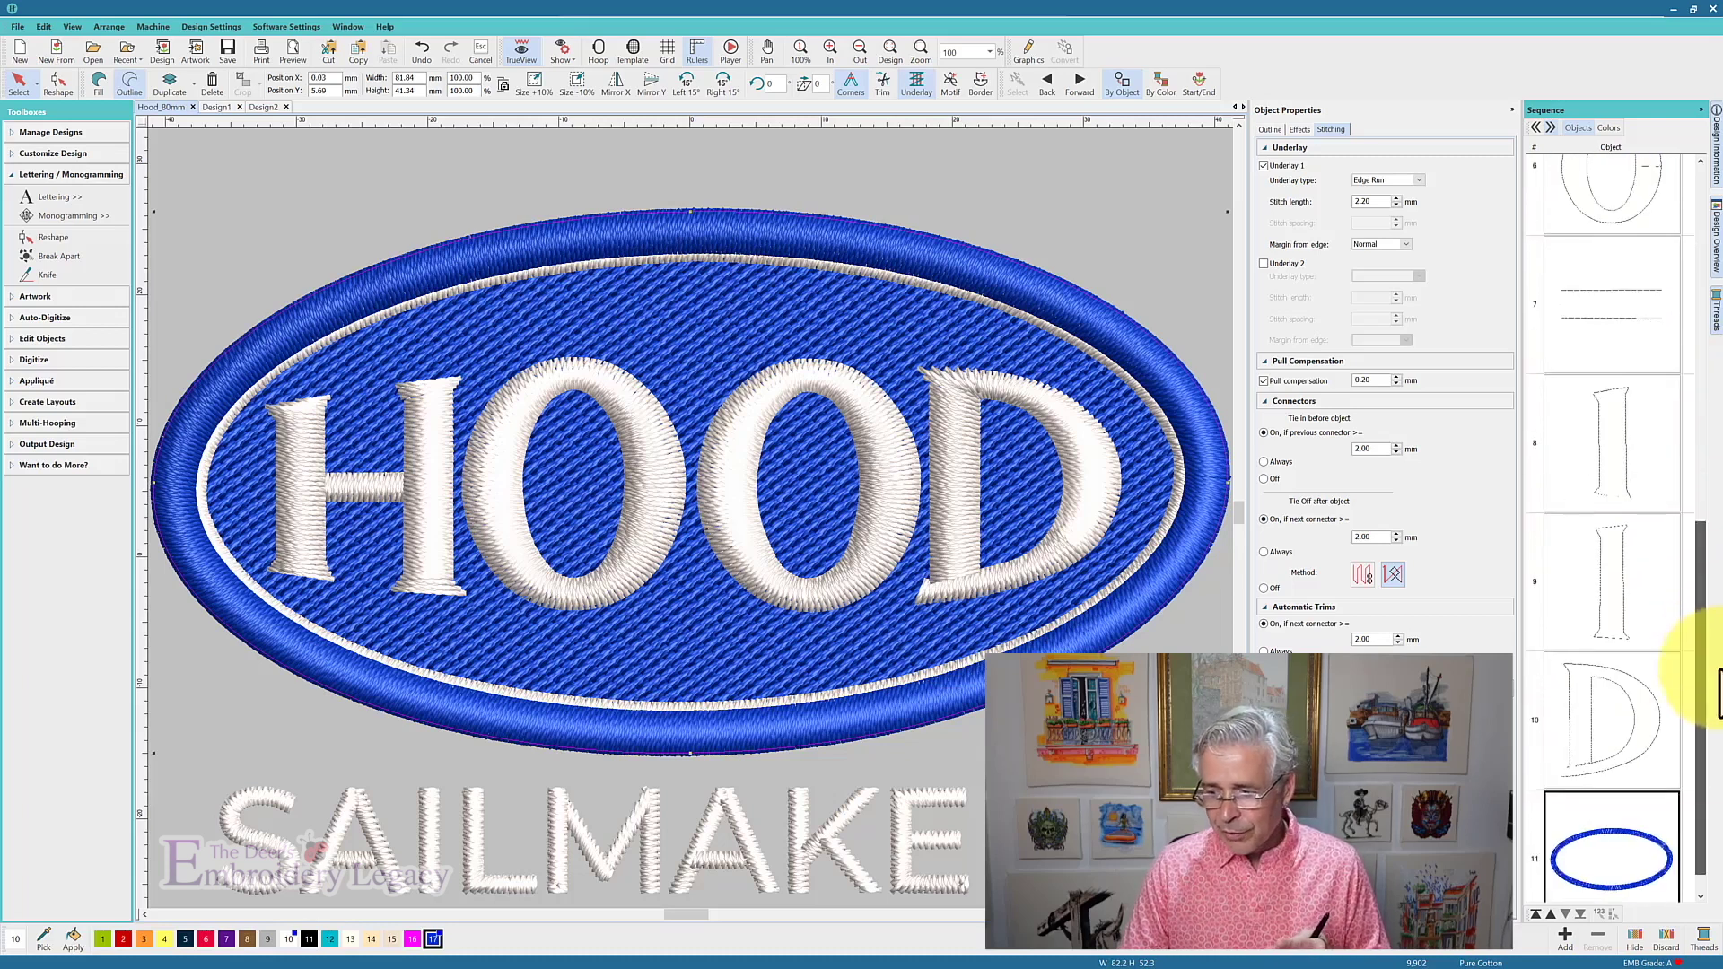
pyautogui.moveTo(1649, 857); pyautogui.dragTo(1646, 571)
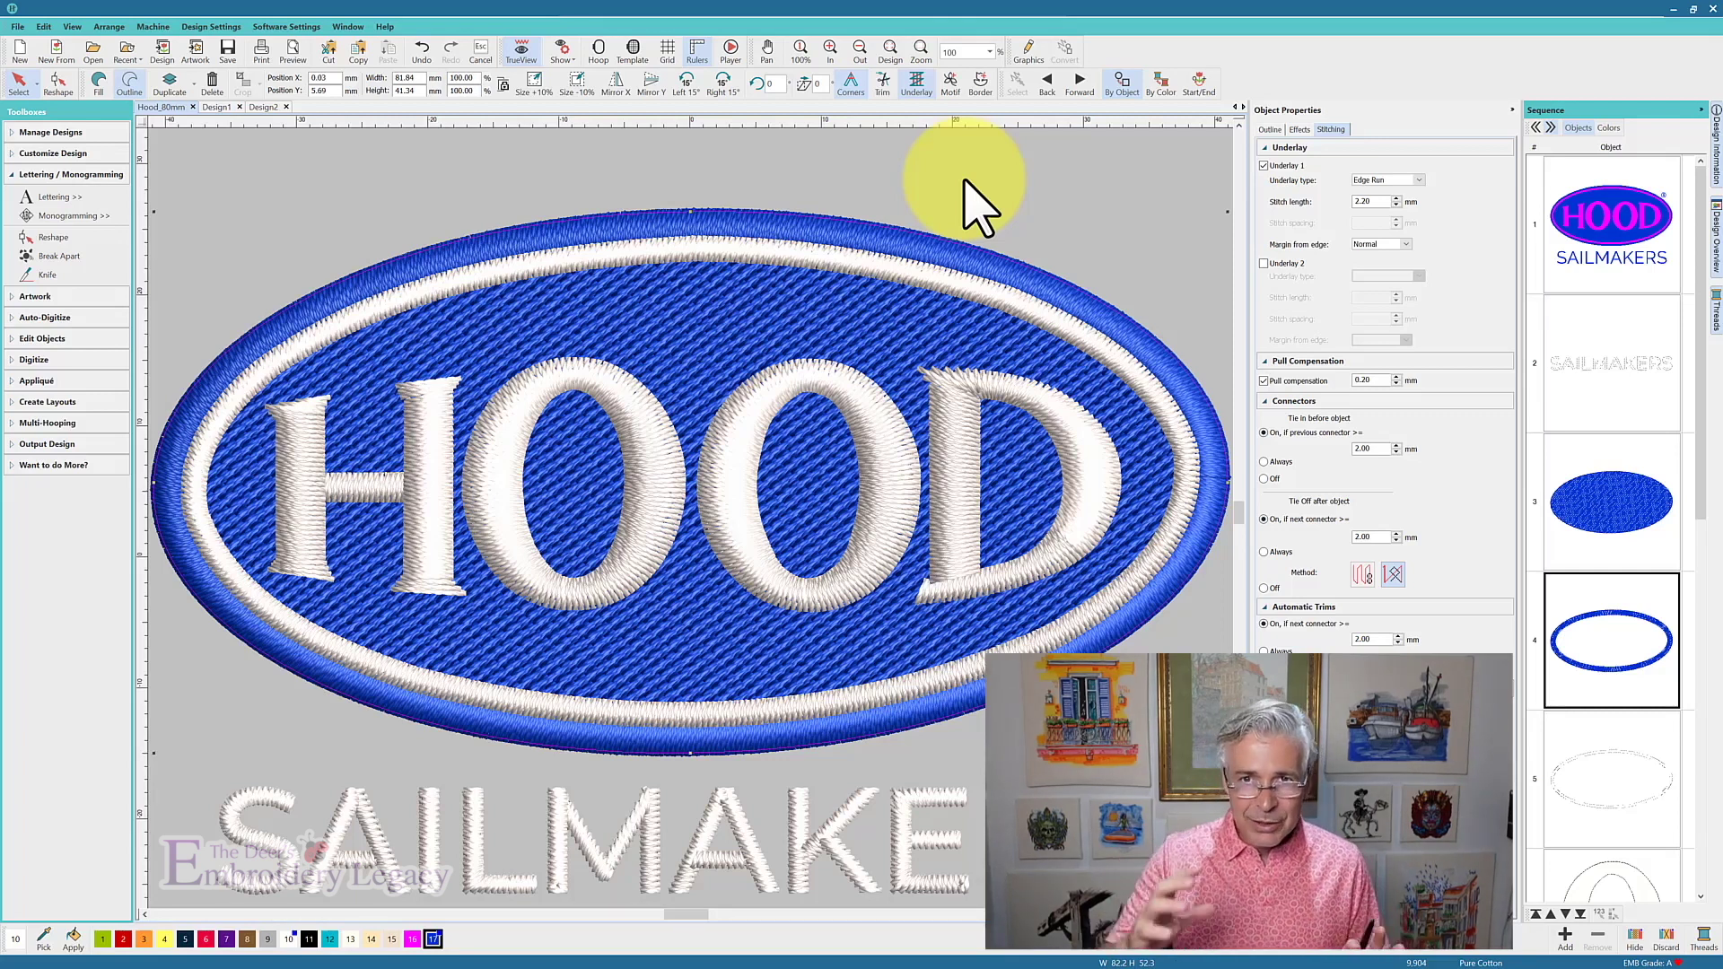
# - Reshape the blue fill oval, checking its leftmost shape point, then exit with Esc
pyautogui.click(1622, 518)
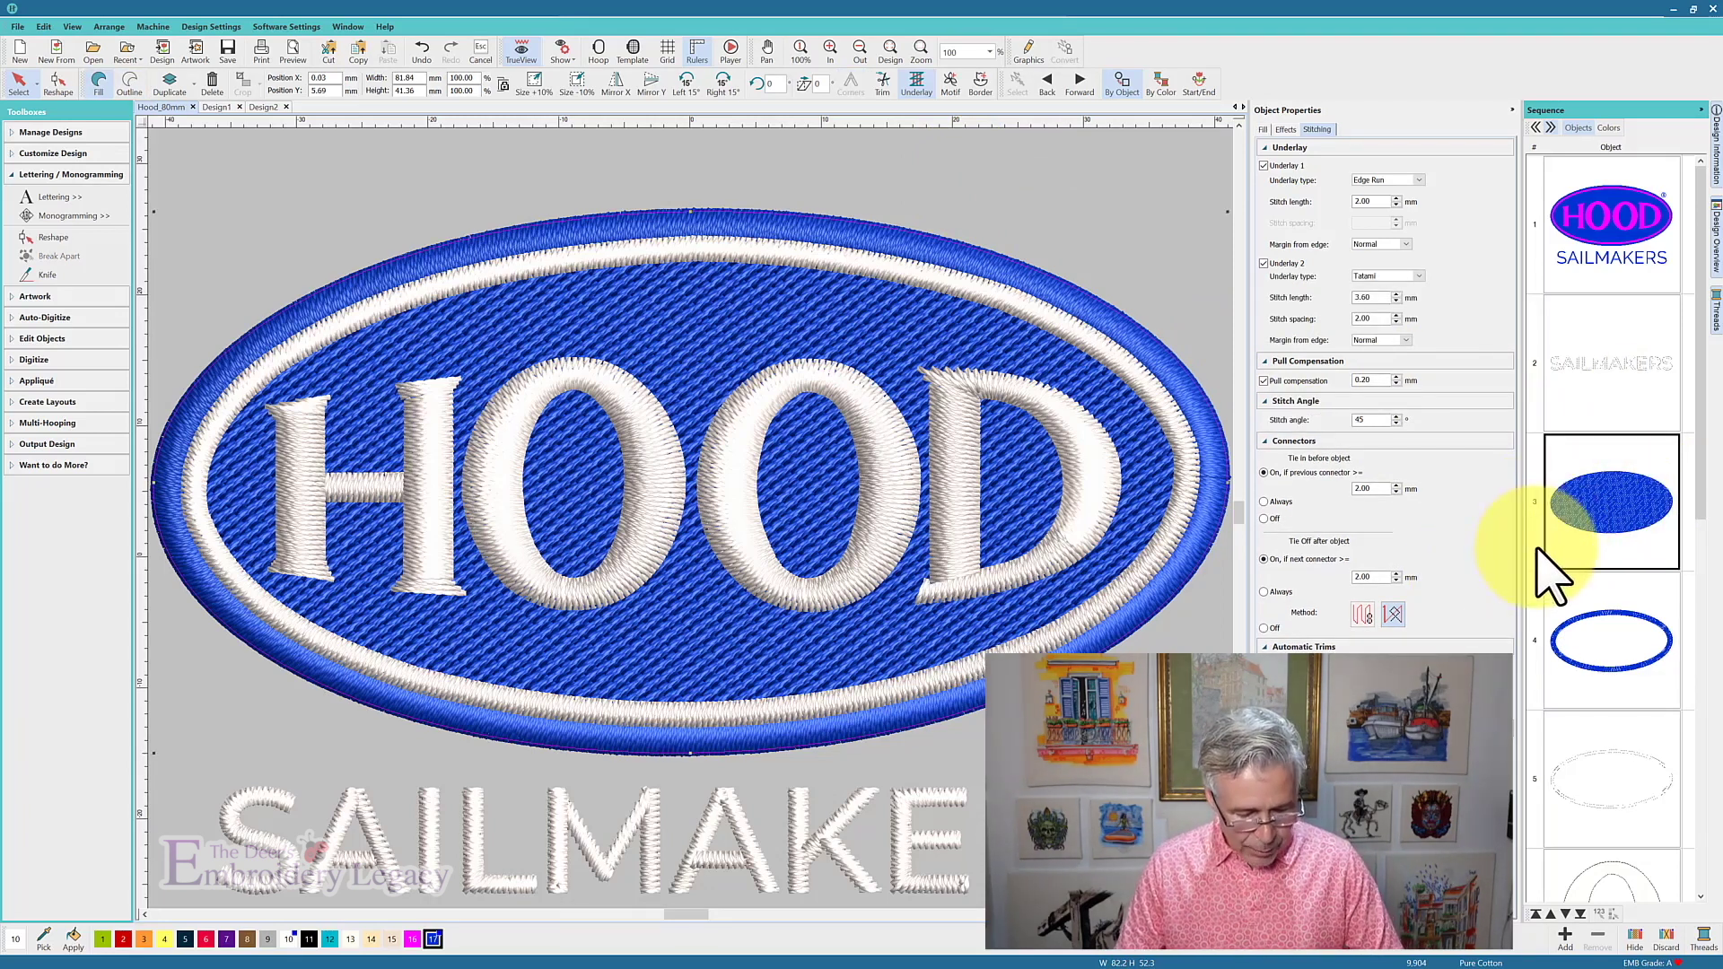
pyautogui.press('h')
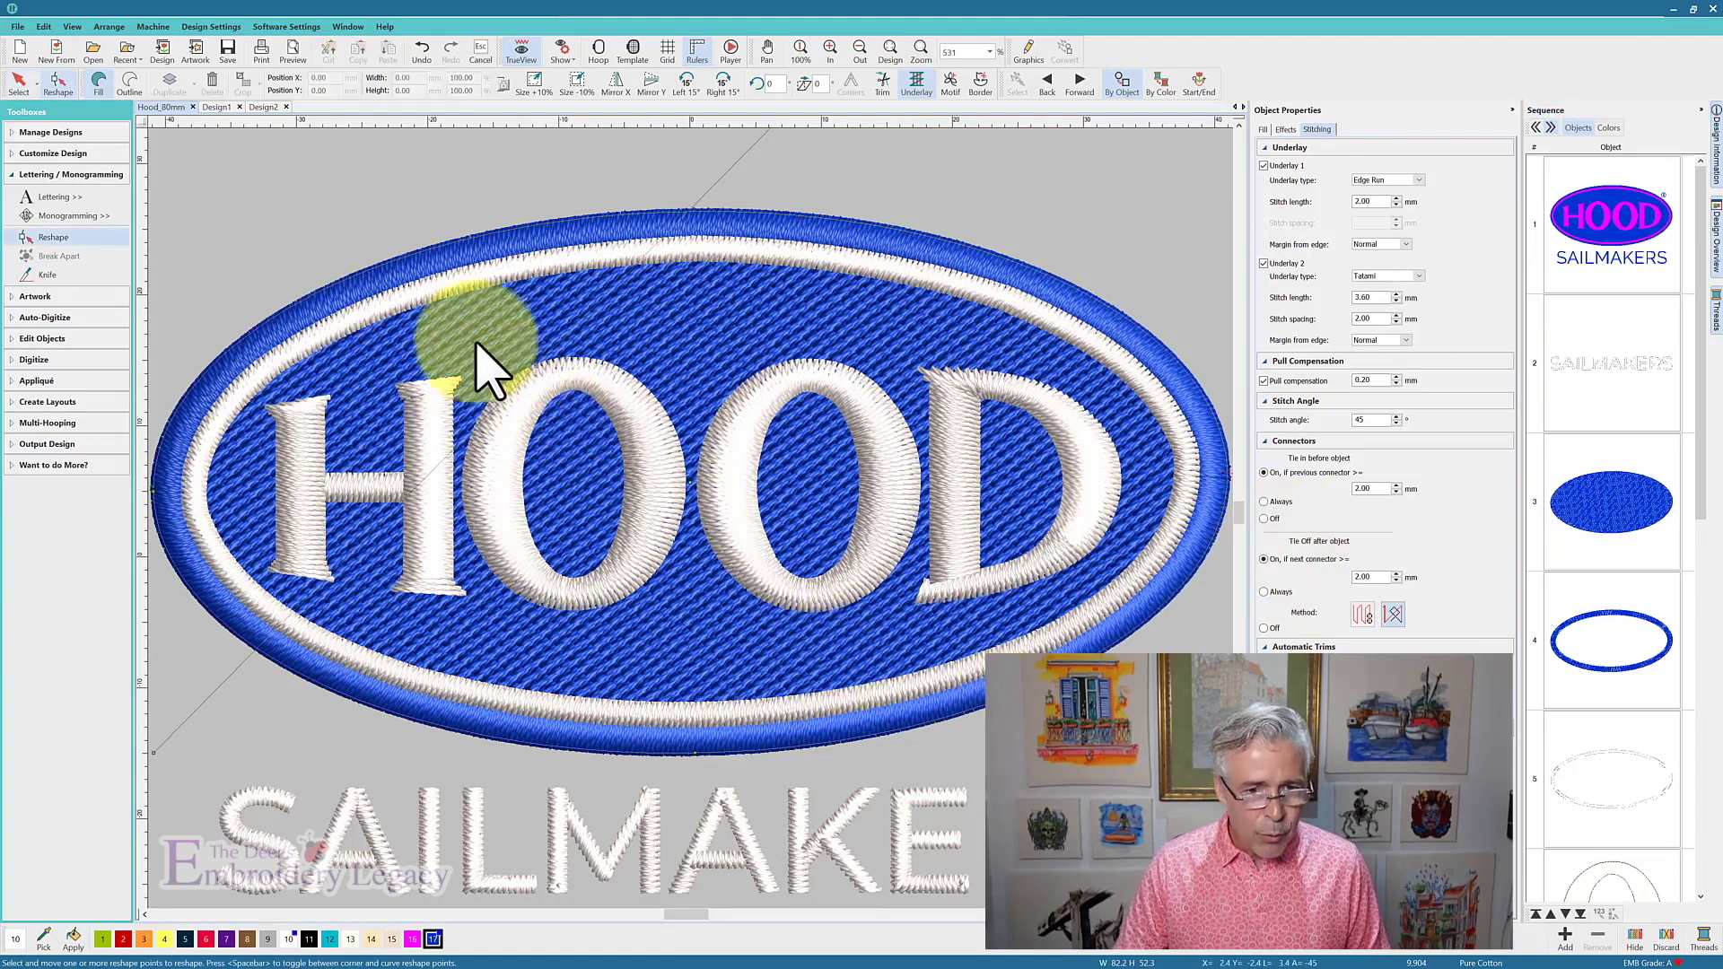
pyautogui.click(278, 350)
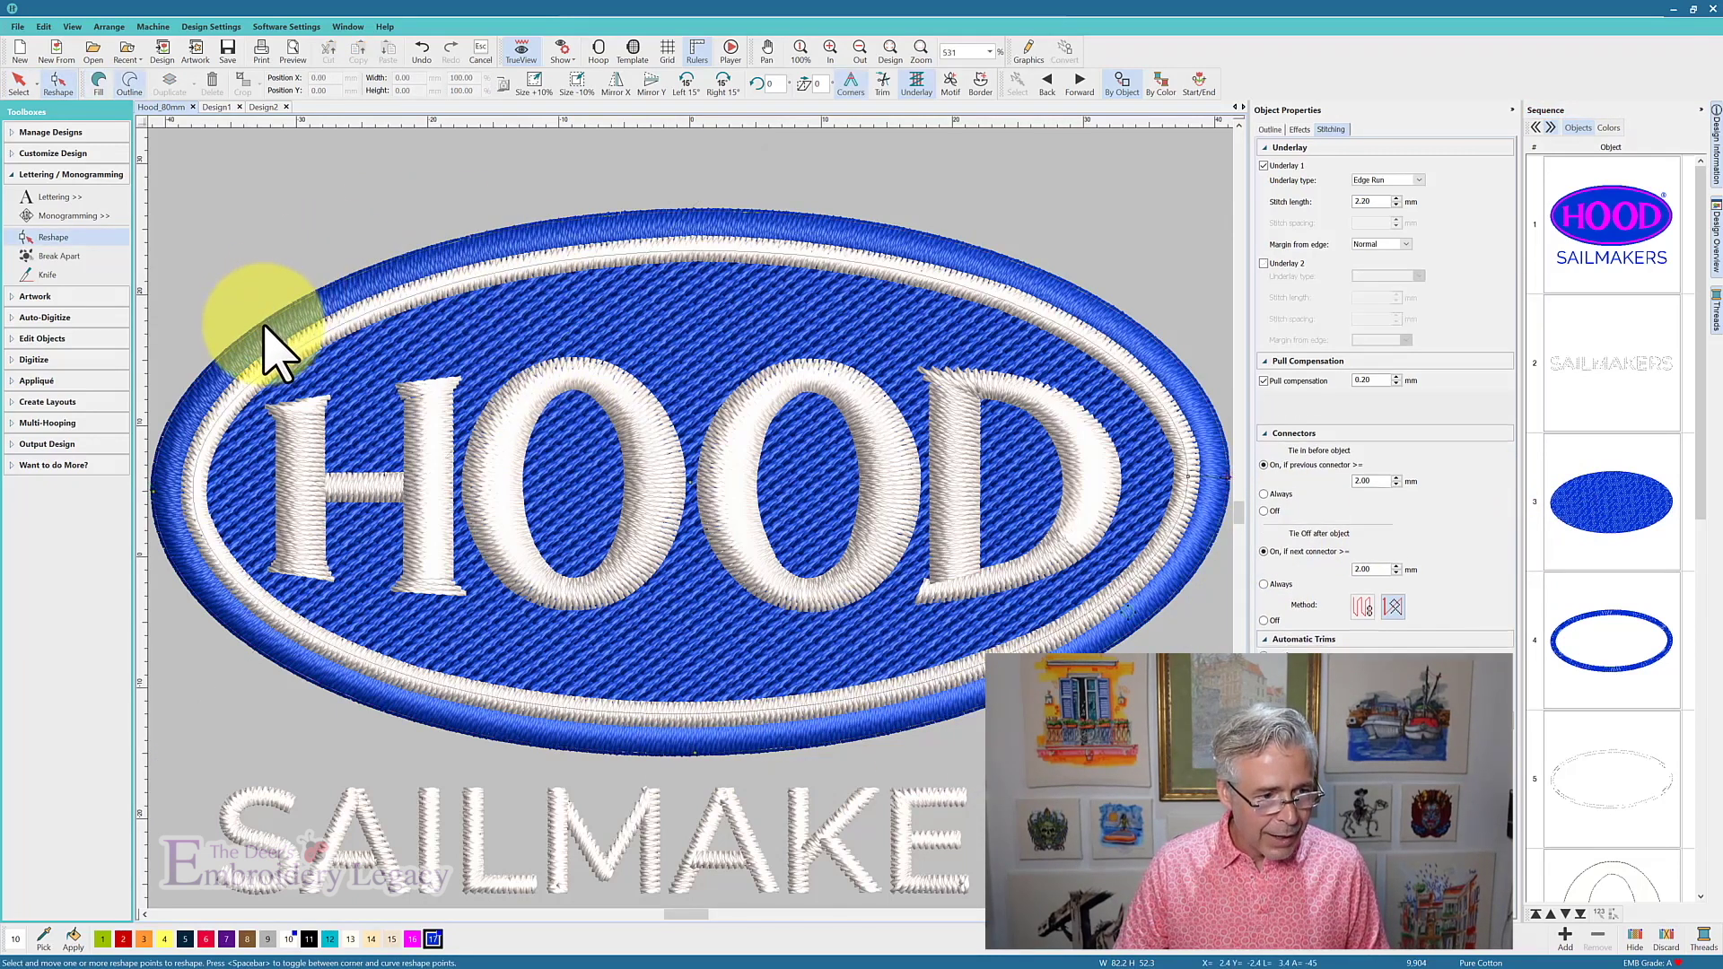
pyautogui.click(1616, 489)
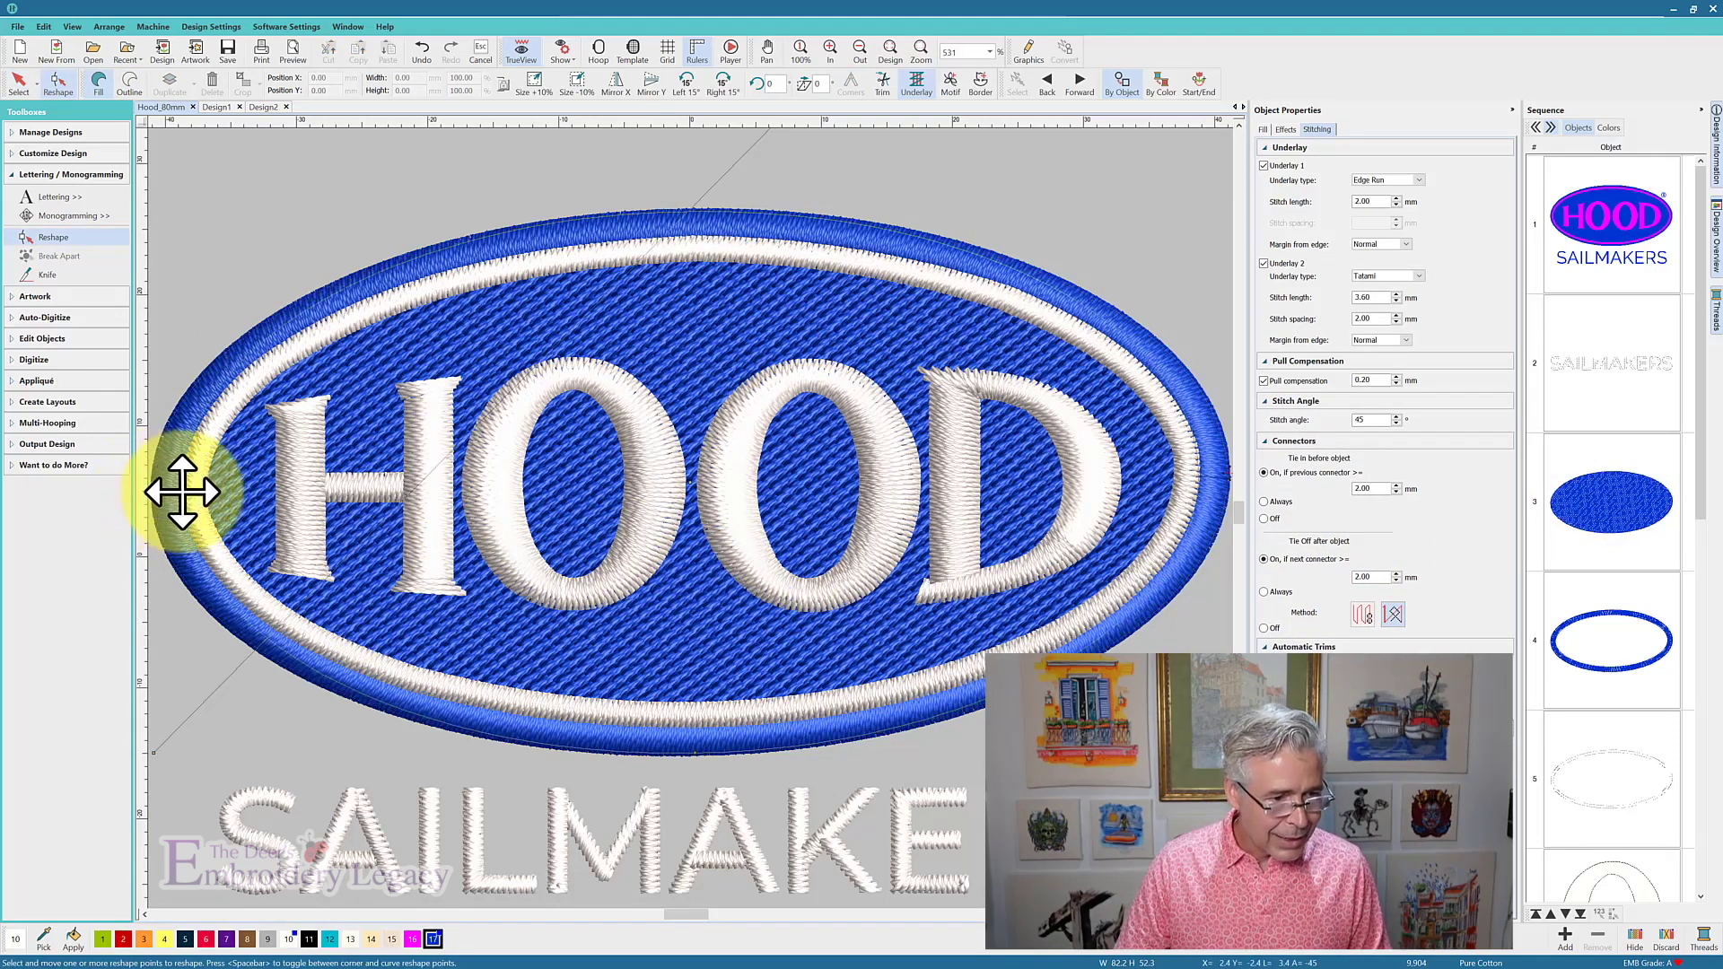
pyautogui.moveTo(181, 488); pyautogui.dragTo(427, 500)
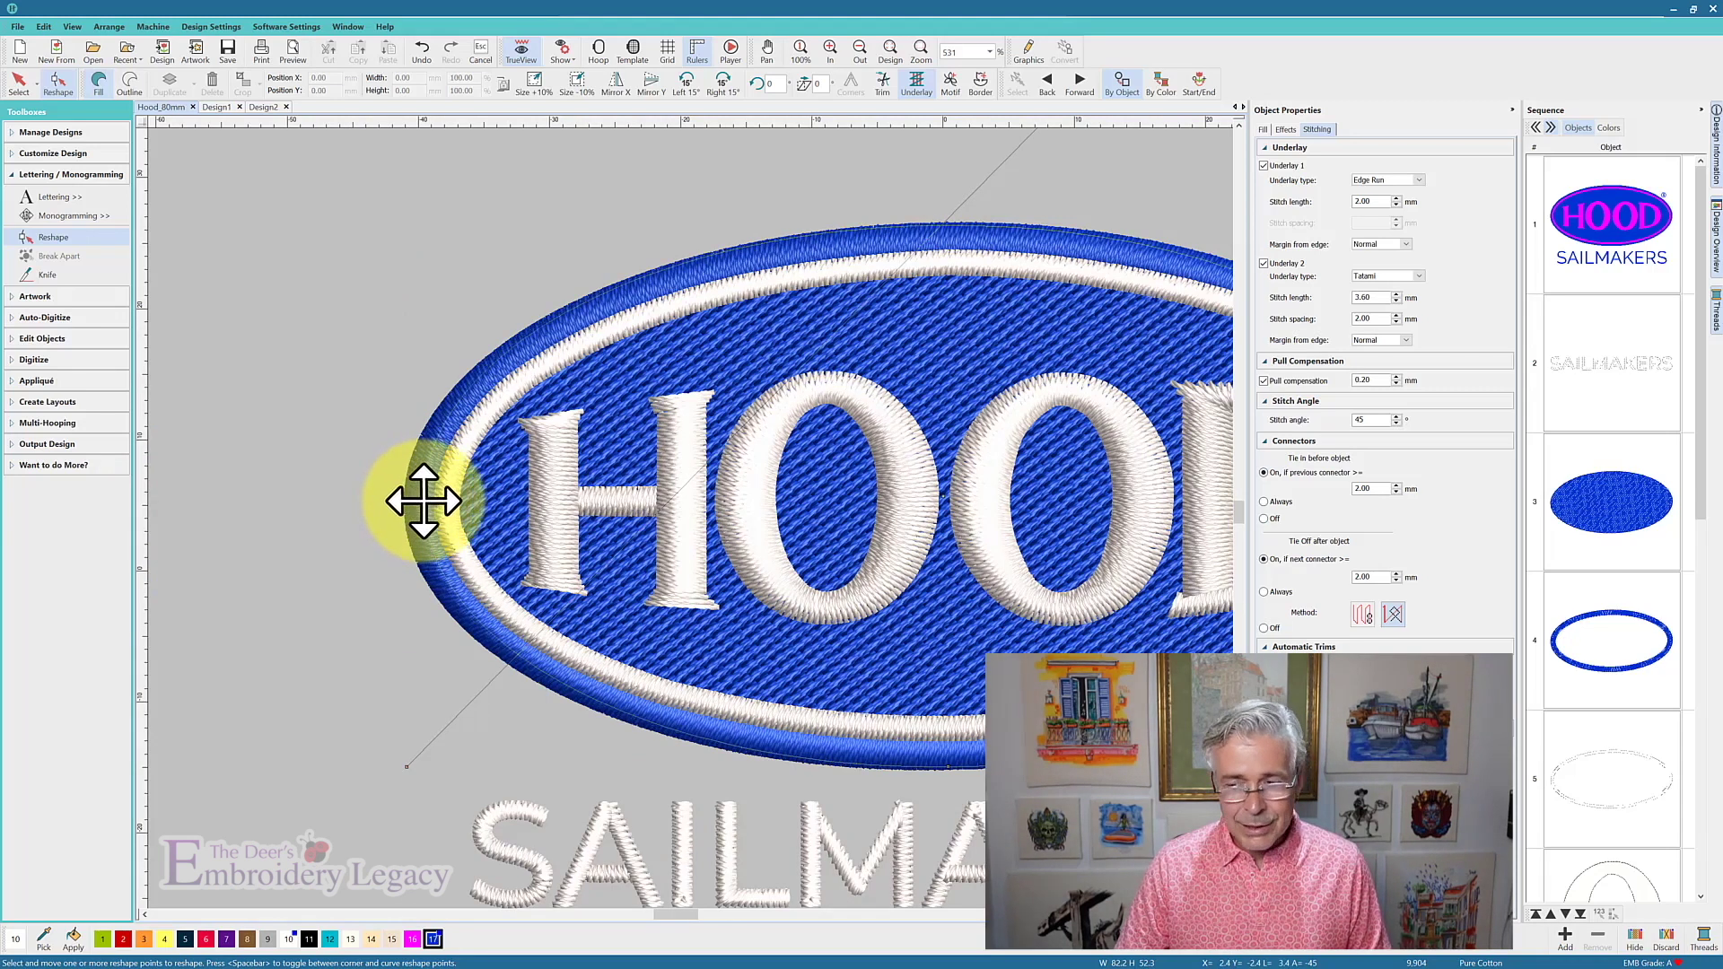
pyautogui.click(426, 499)
pyautogui.press('Escape')
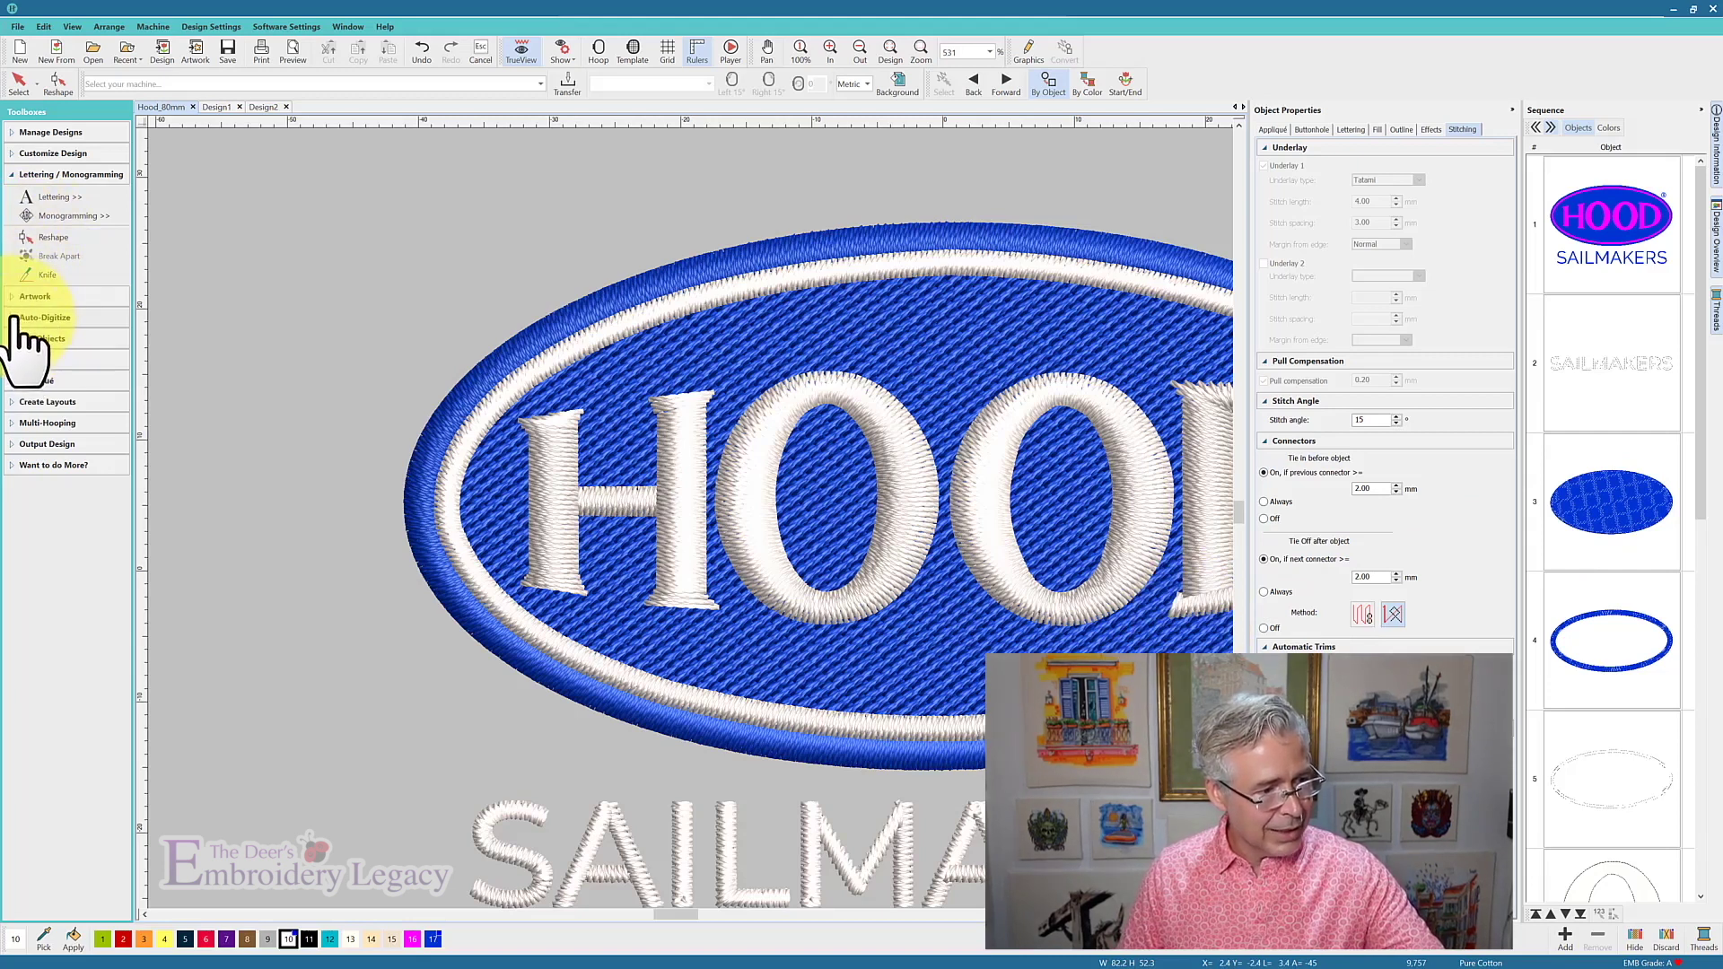
# - Start a Digitize Closed Shape object with a Tatami fill
pyautogui.click(27, 359)
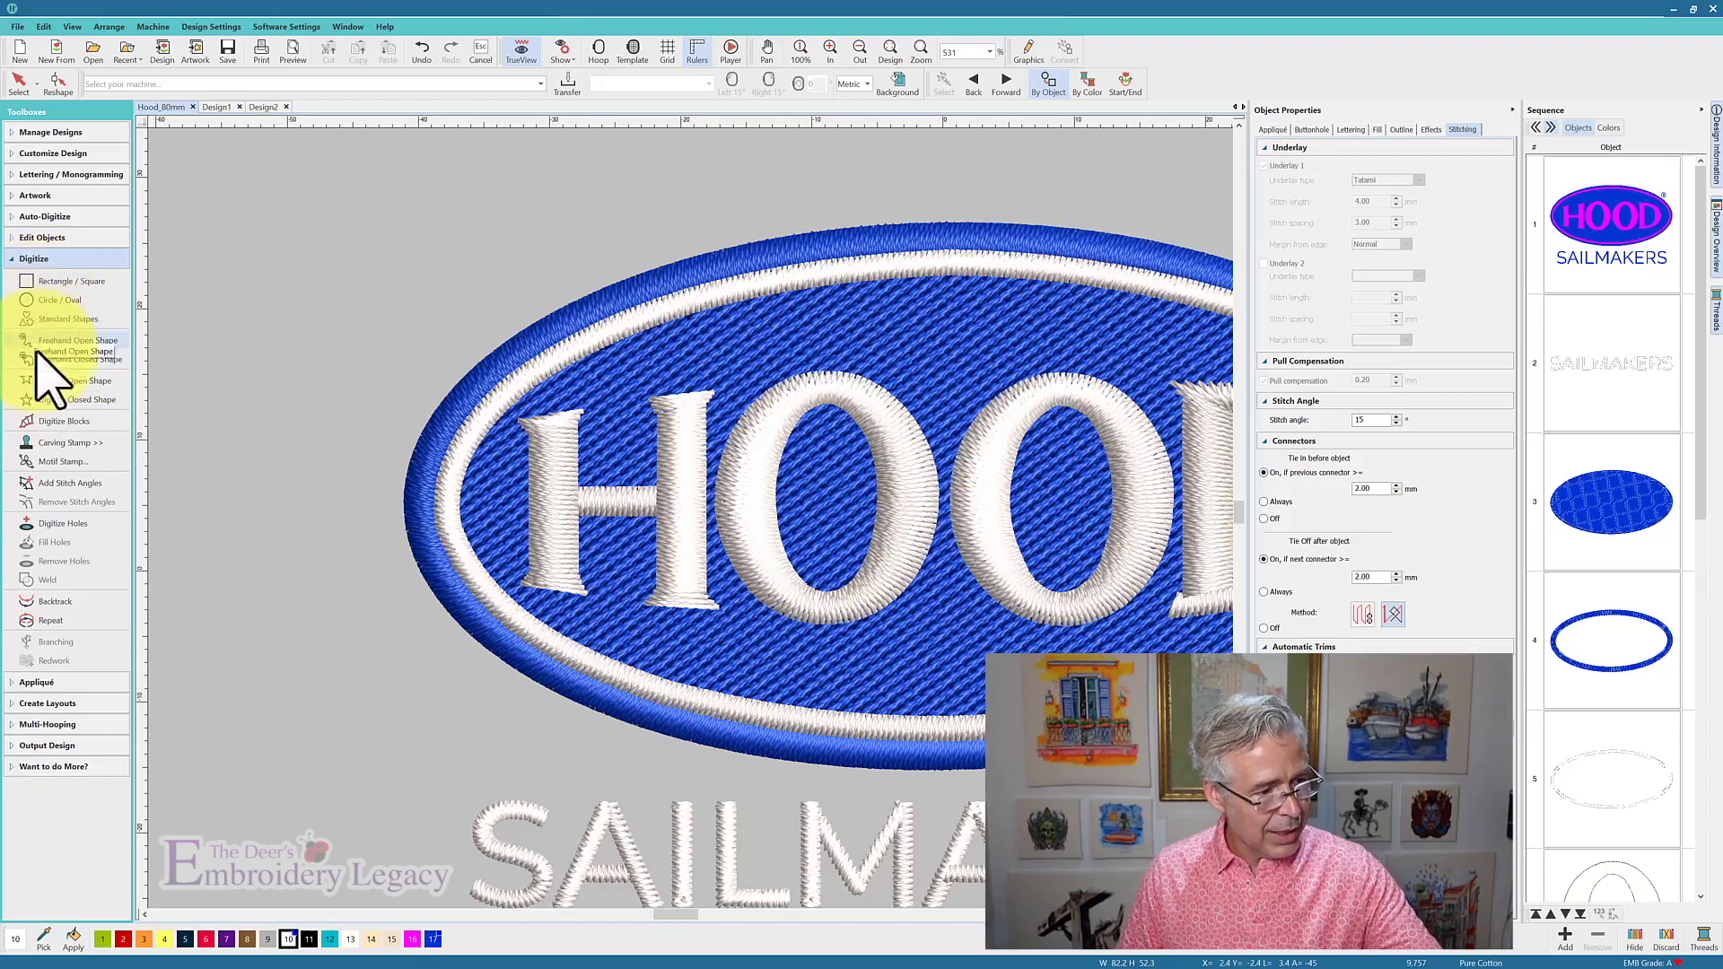
pyautogui.click(52, 400)
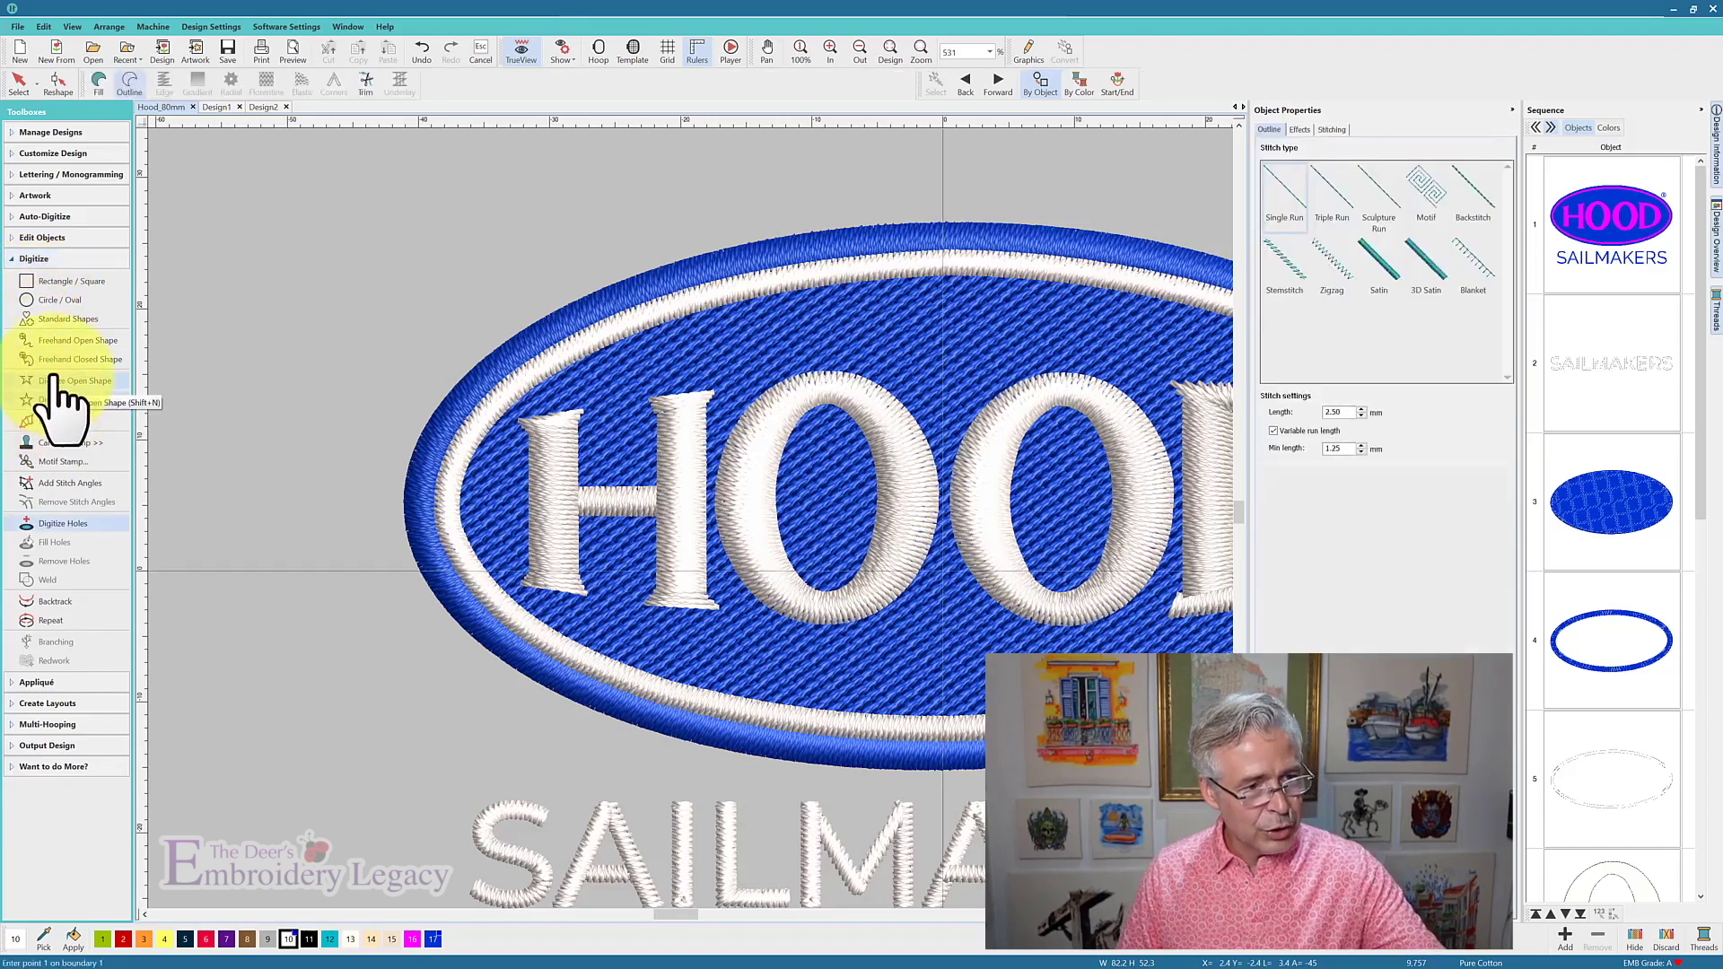
pyautogui.click(98, 83)
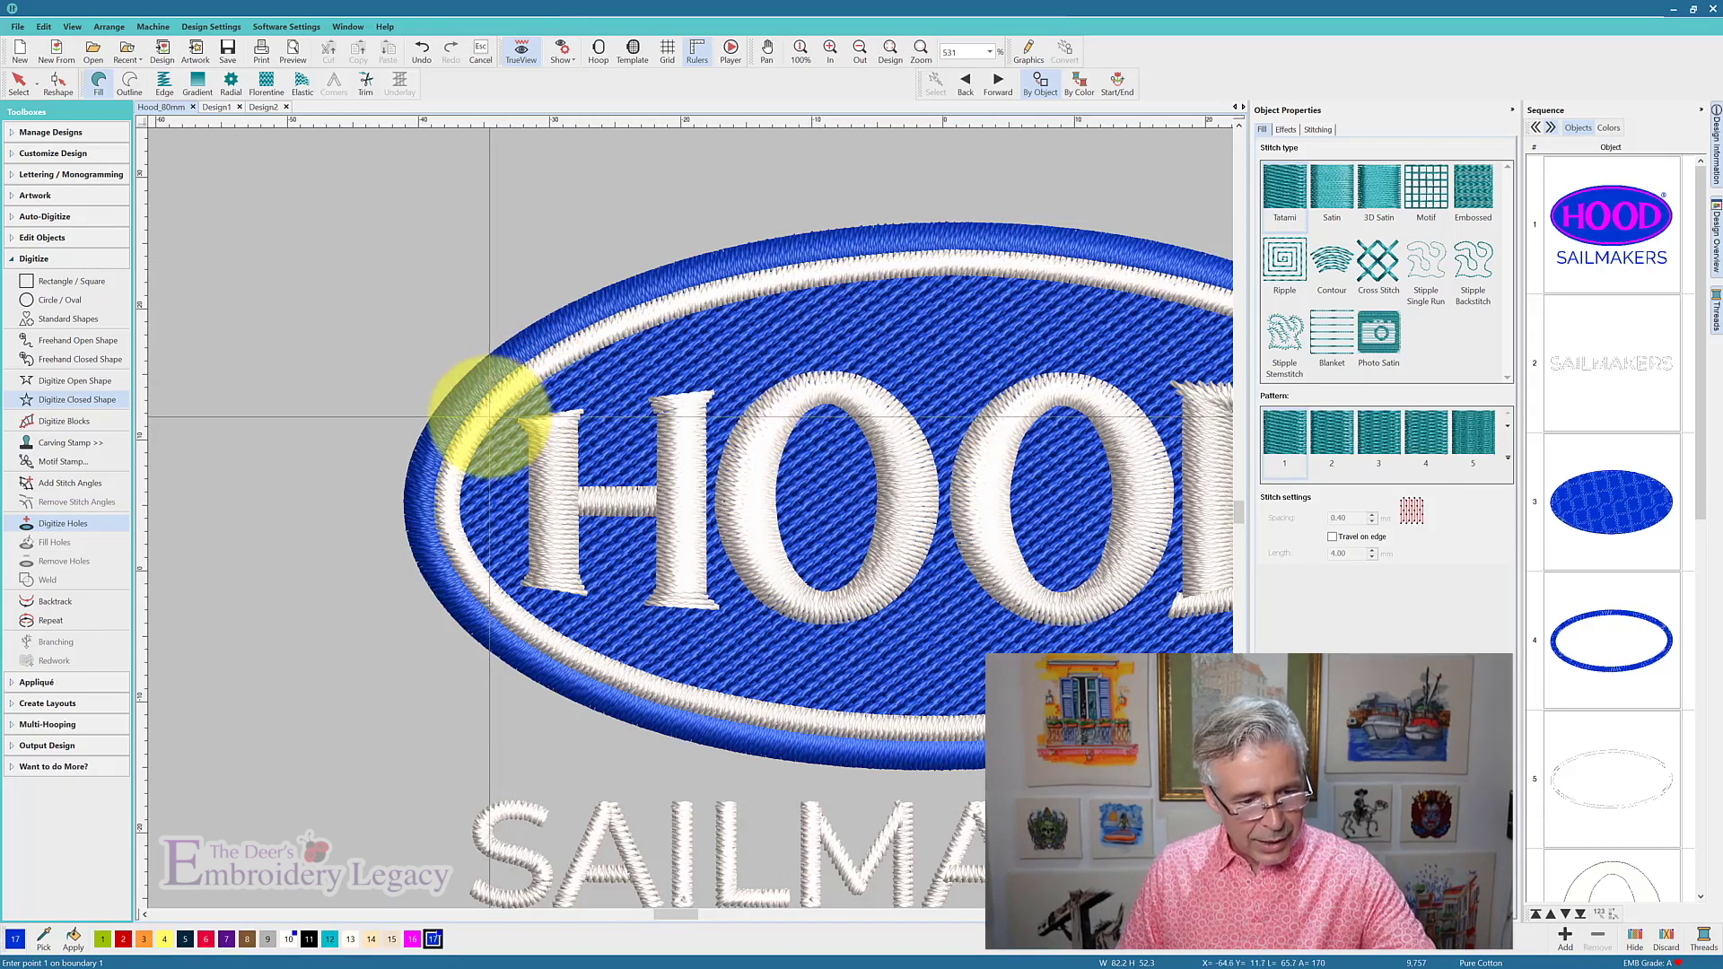
# - Place outline points along the oval's left, bottom and right edges
pyautogui.click(489, 417)
pyautogui.click(434, 500)
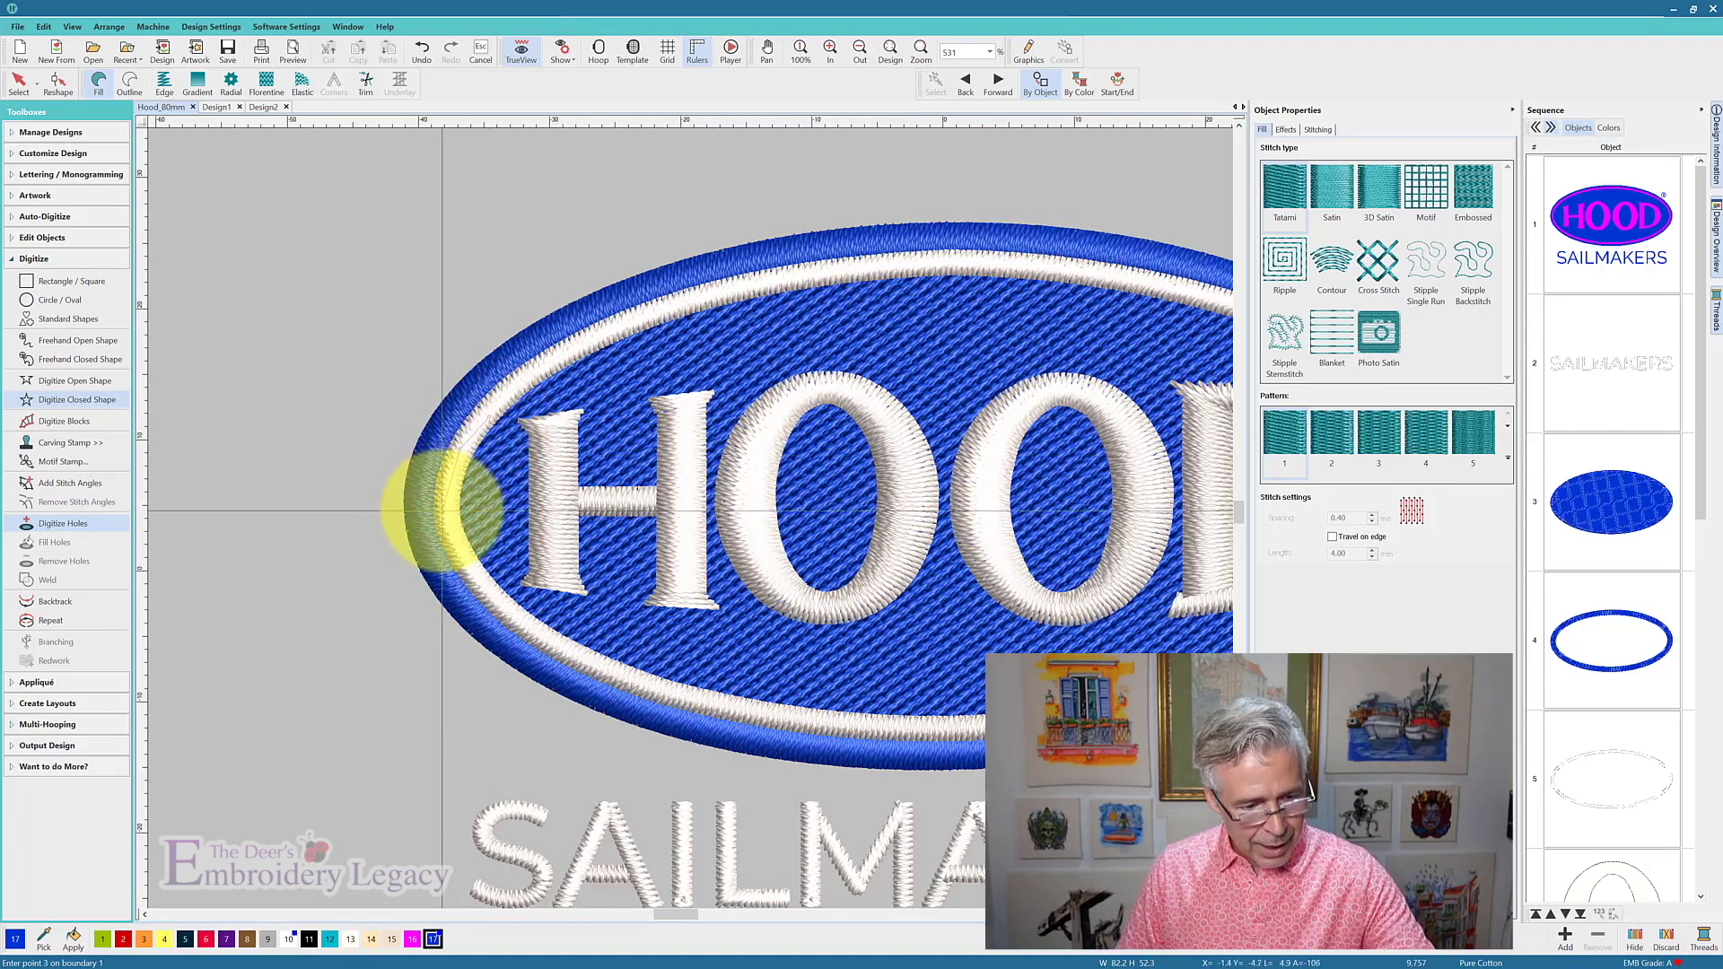
pyautogui.click(449, 577)
pyautogui.click(527, 658)
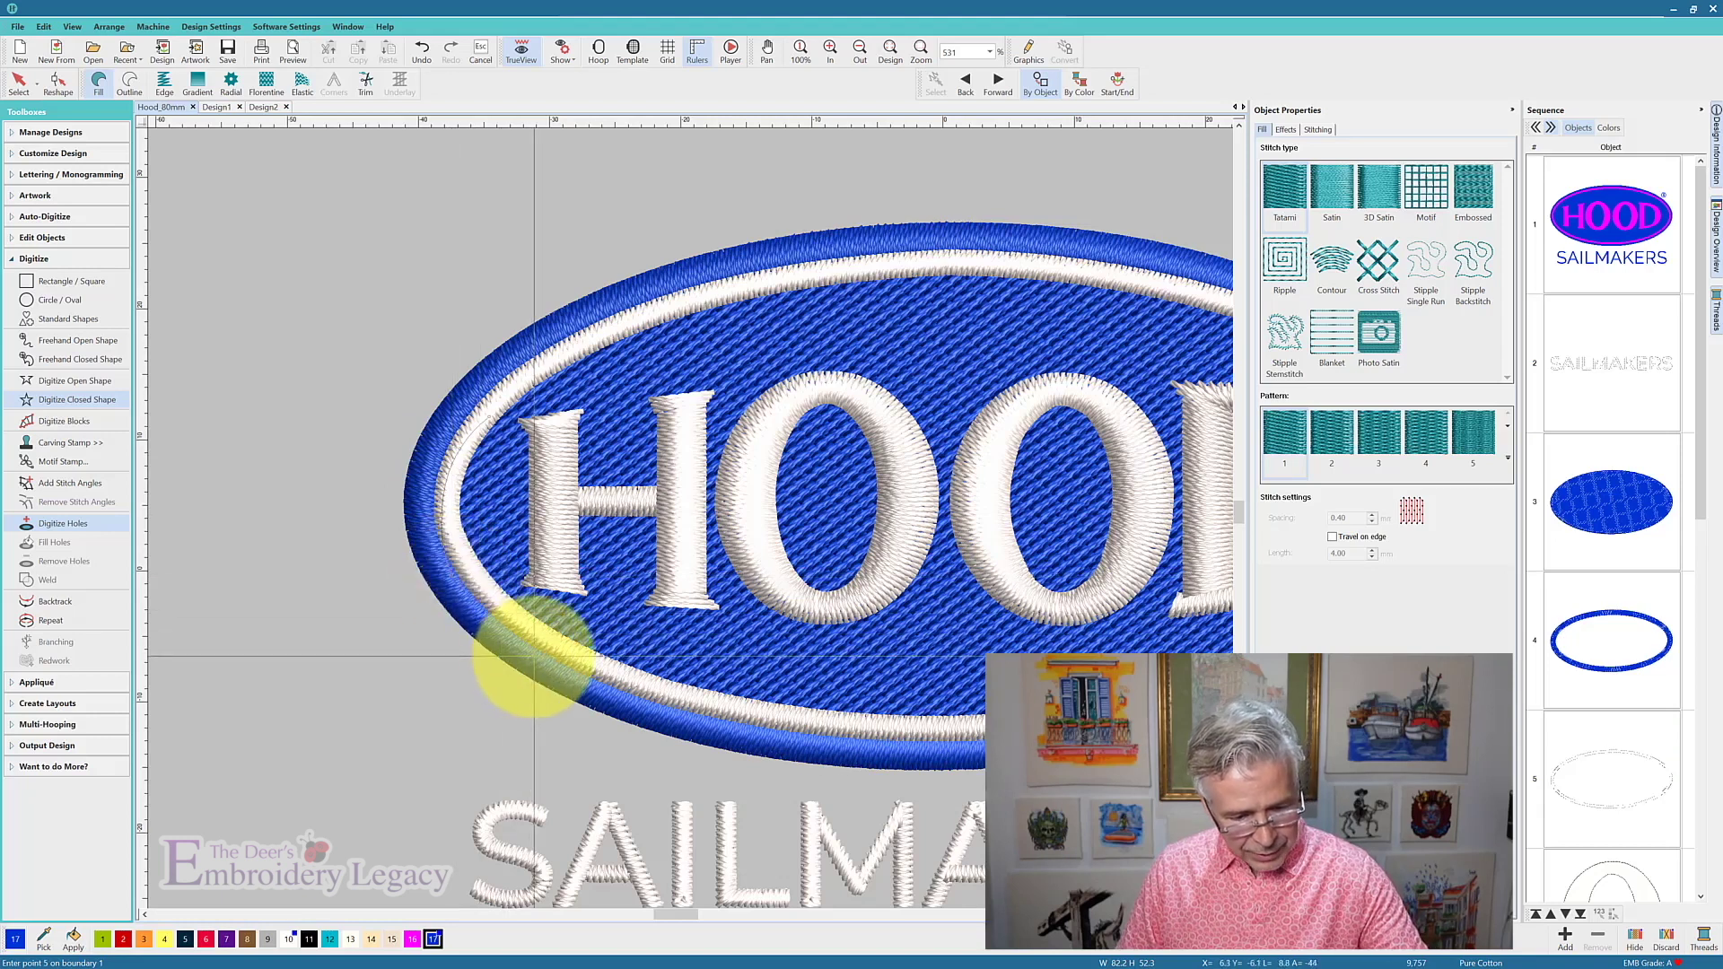
pyautogui.click(665, 709)
pyautogui.click(788, 731)
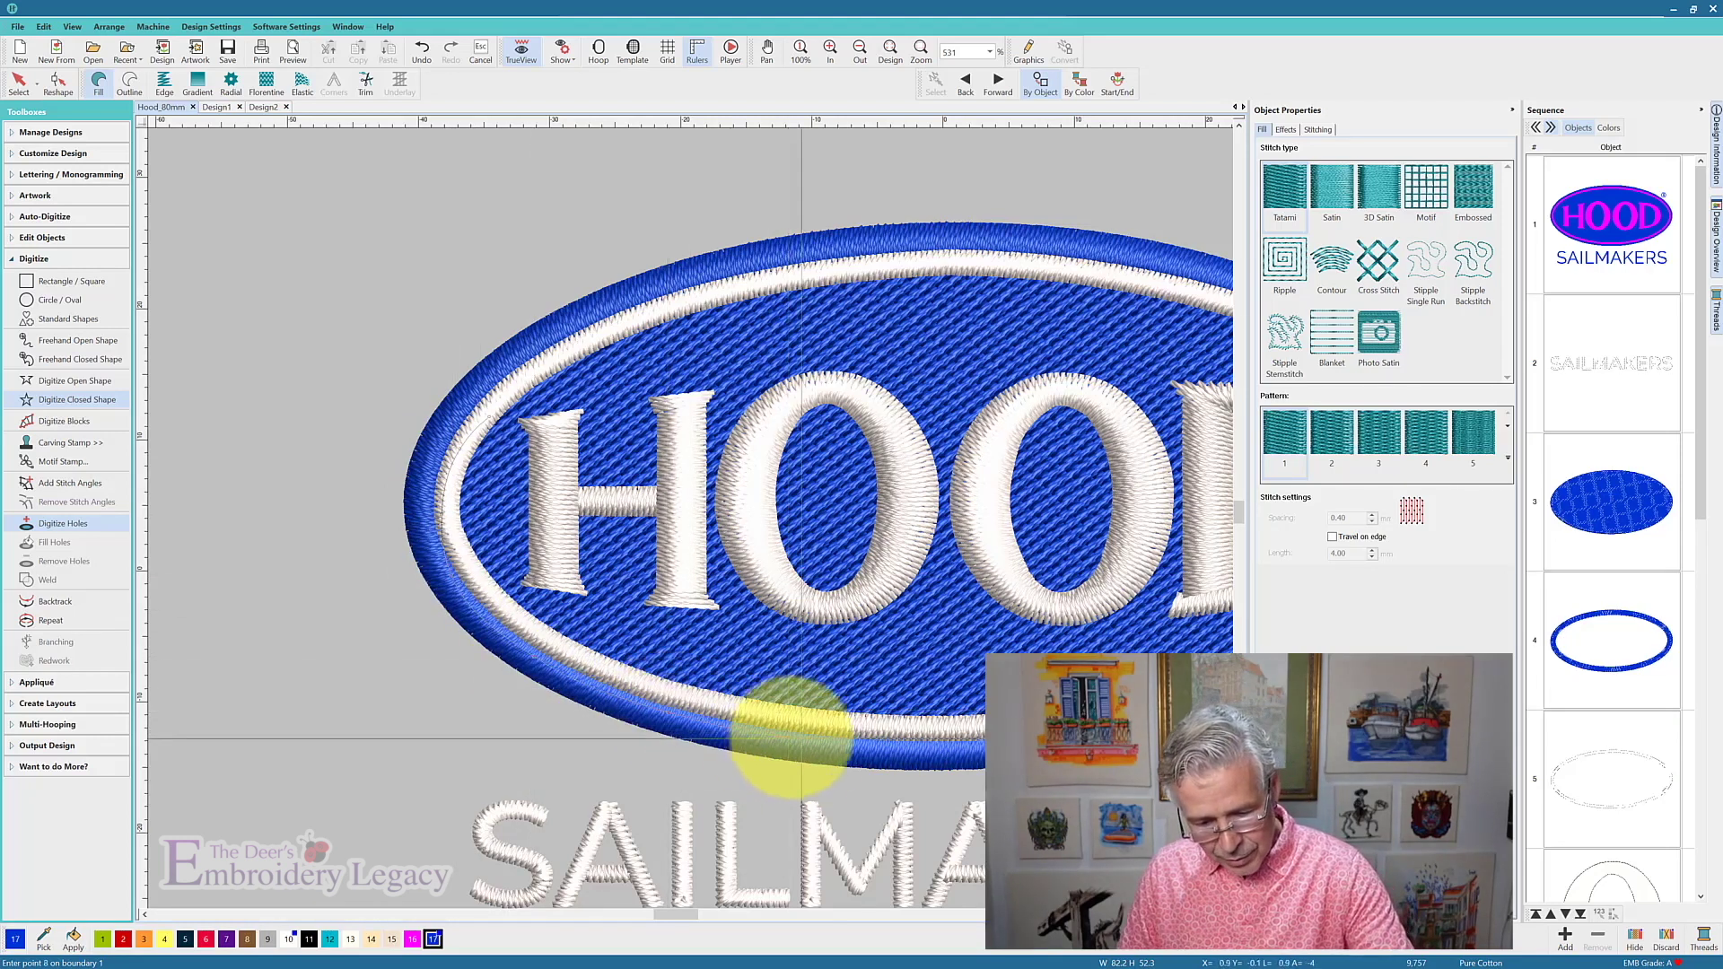
pyautogui.click(916, 739)
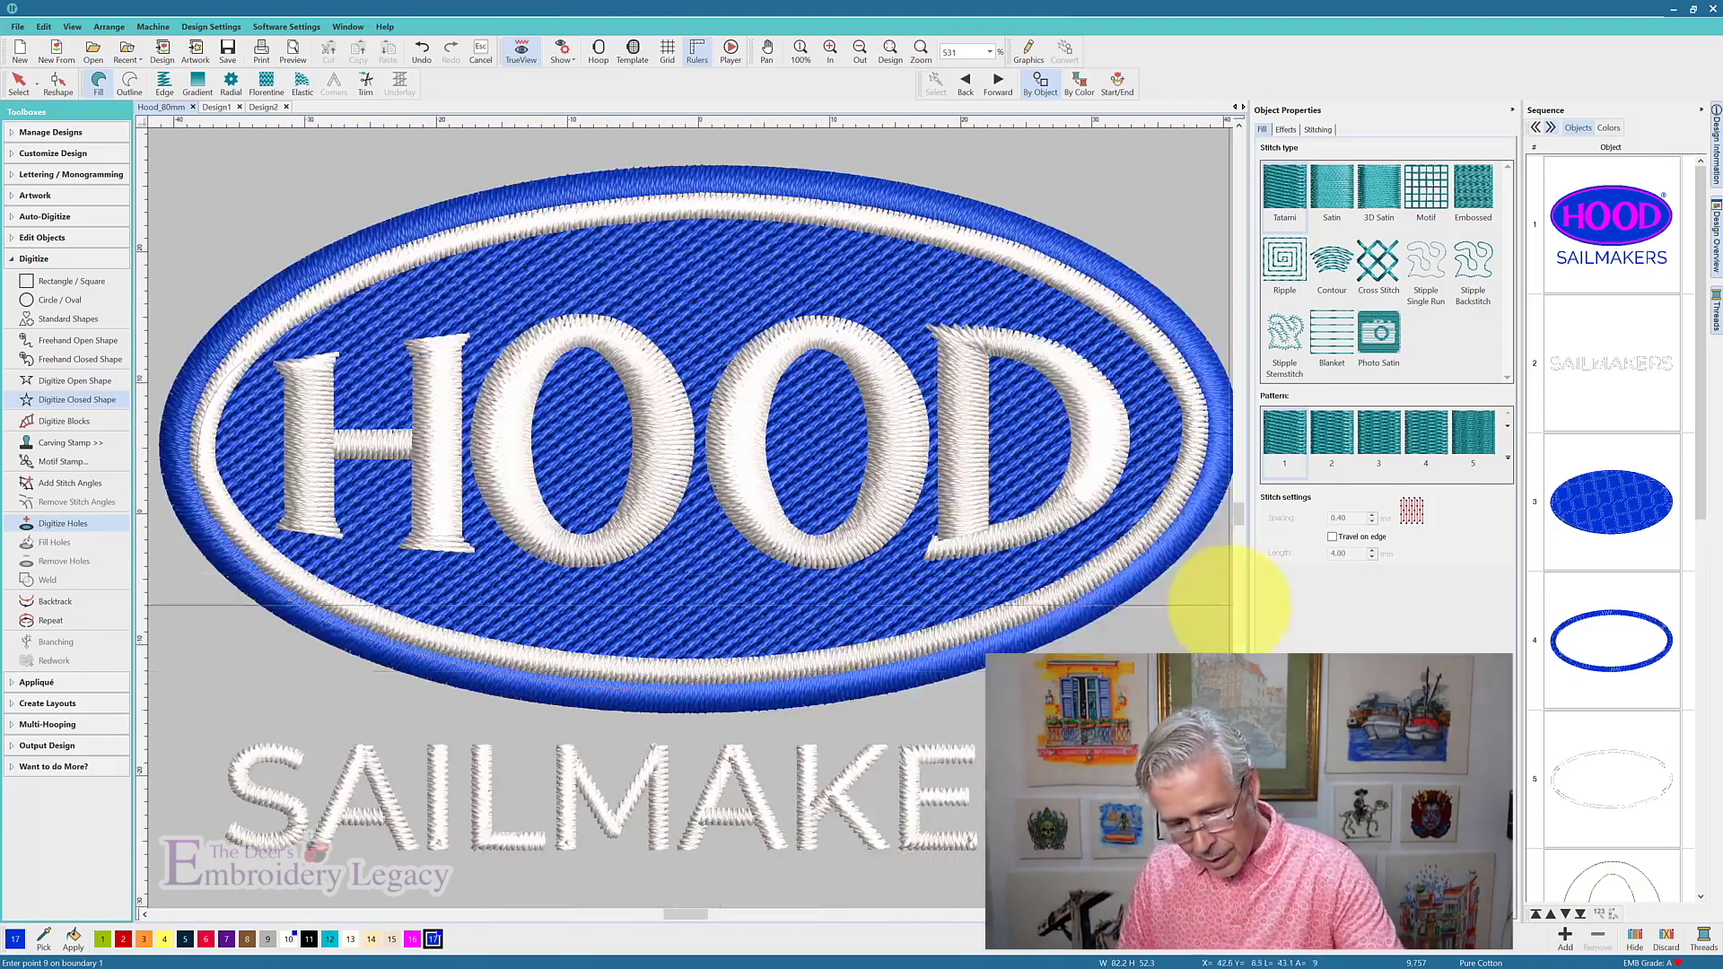
pyautogui.click(792, 684)
pyautogui.click(897, 664)
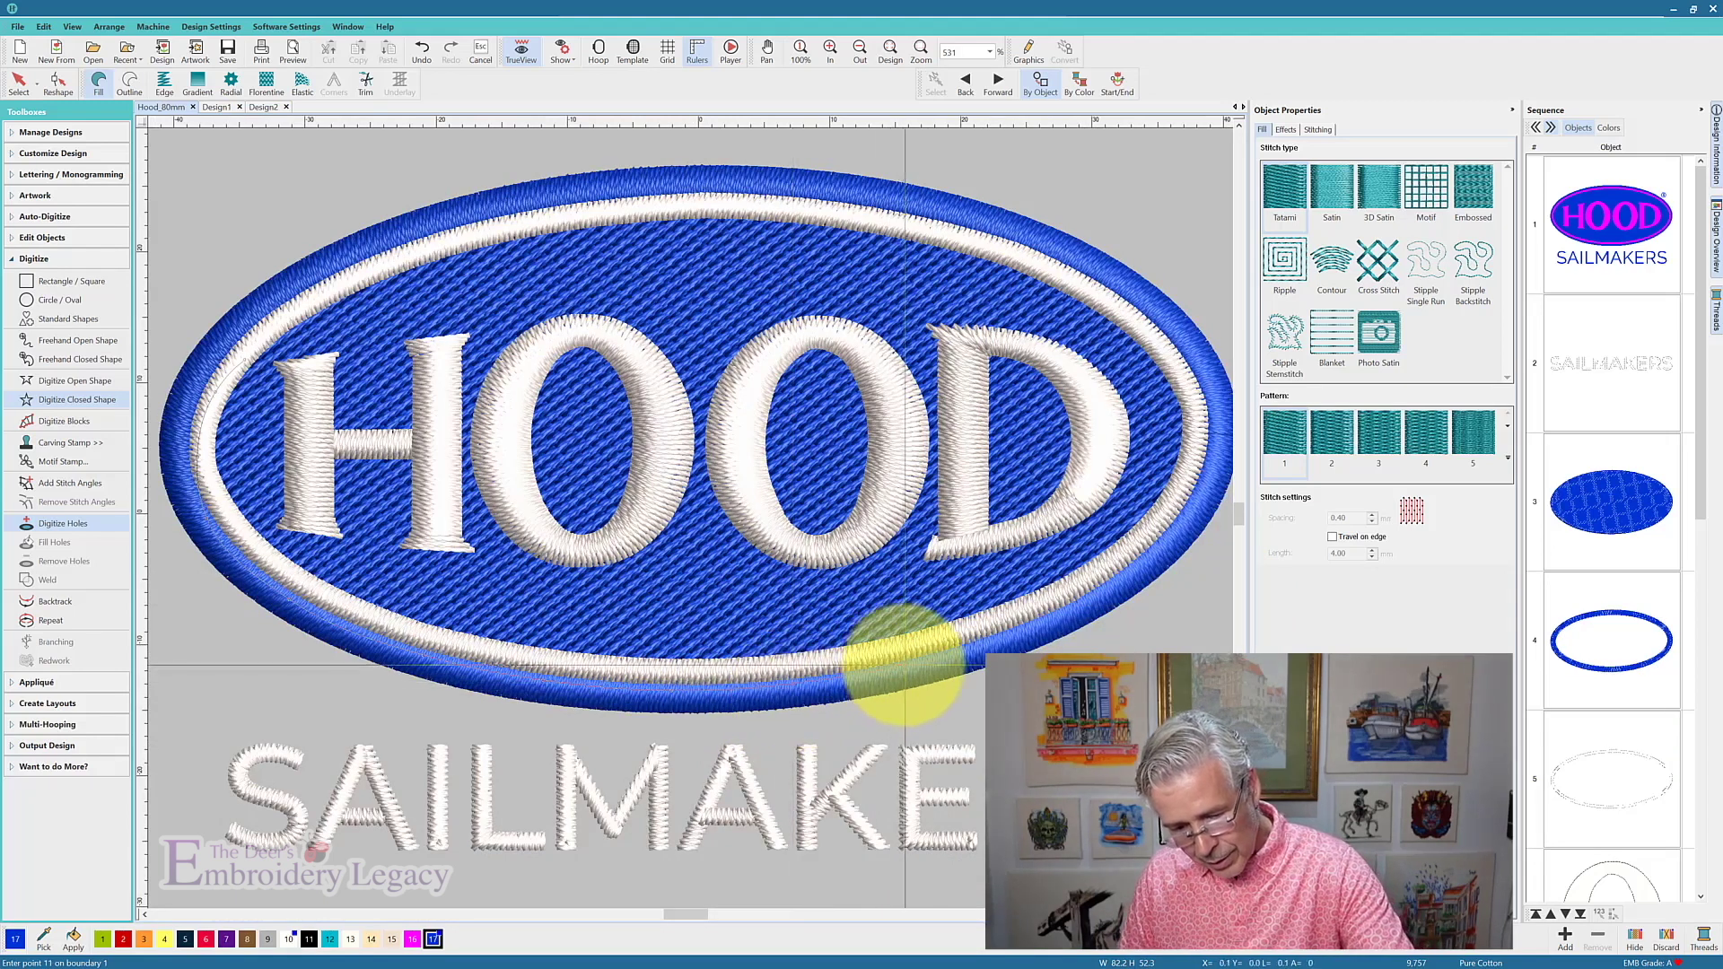
pyautogui.click(1096, 569)
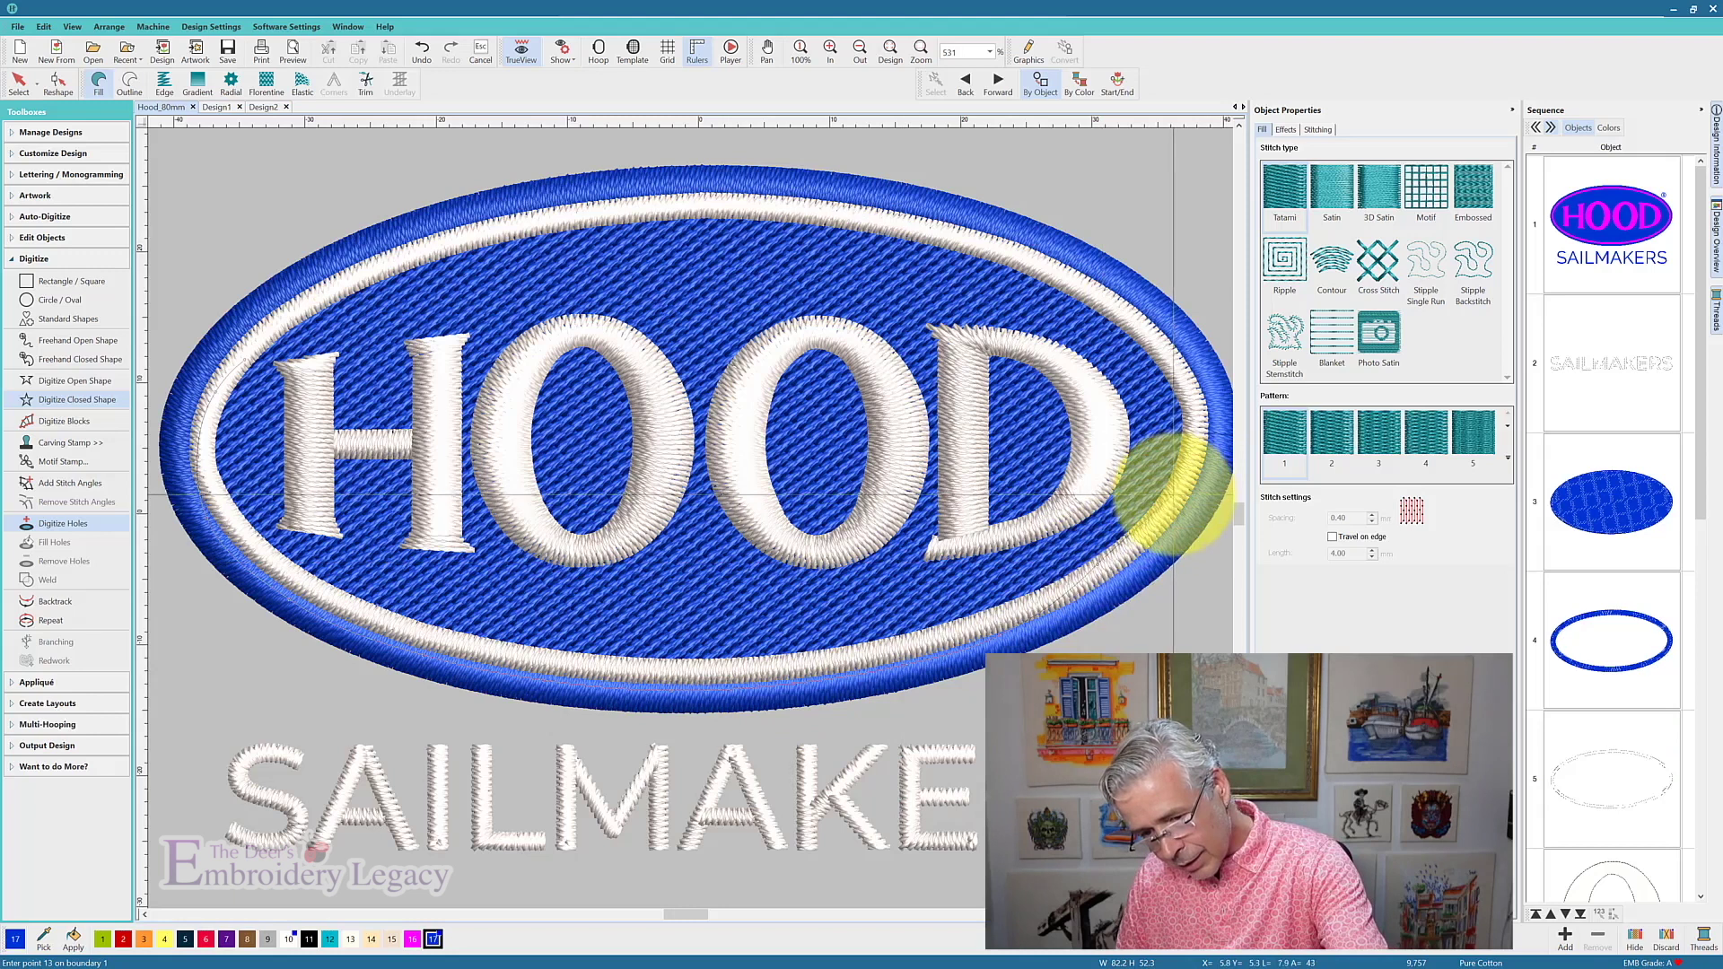
pyautogui.click(1171, 486)
# - Continue points across the top and back to the start, closing the tatami-filled oval
pyautogui.click(942, 469)
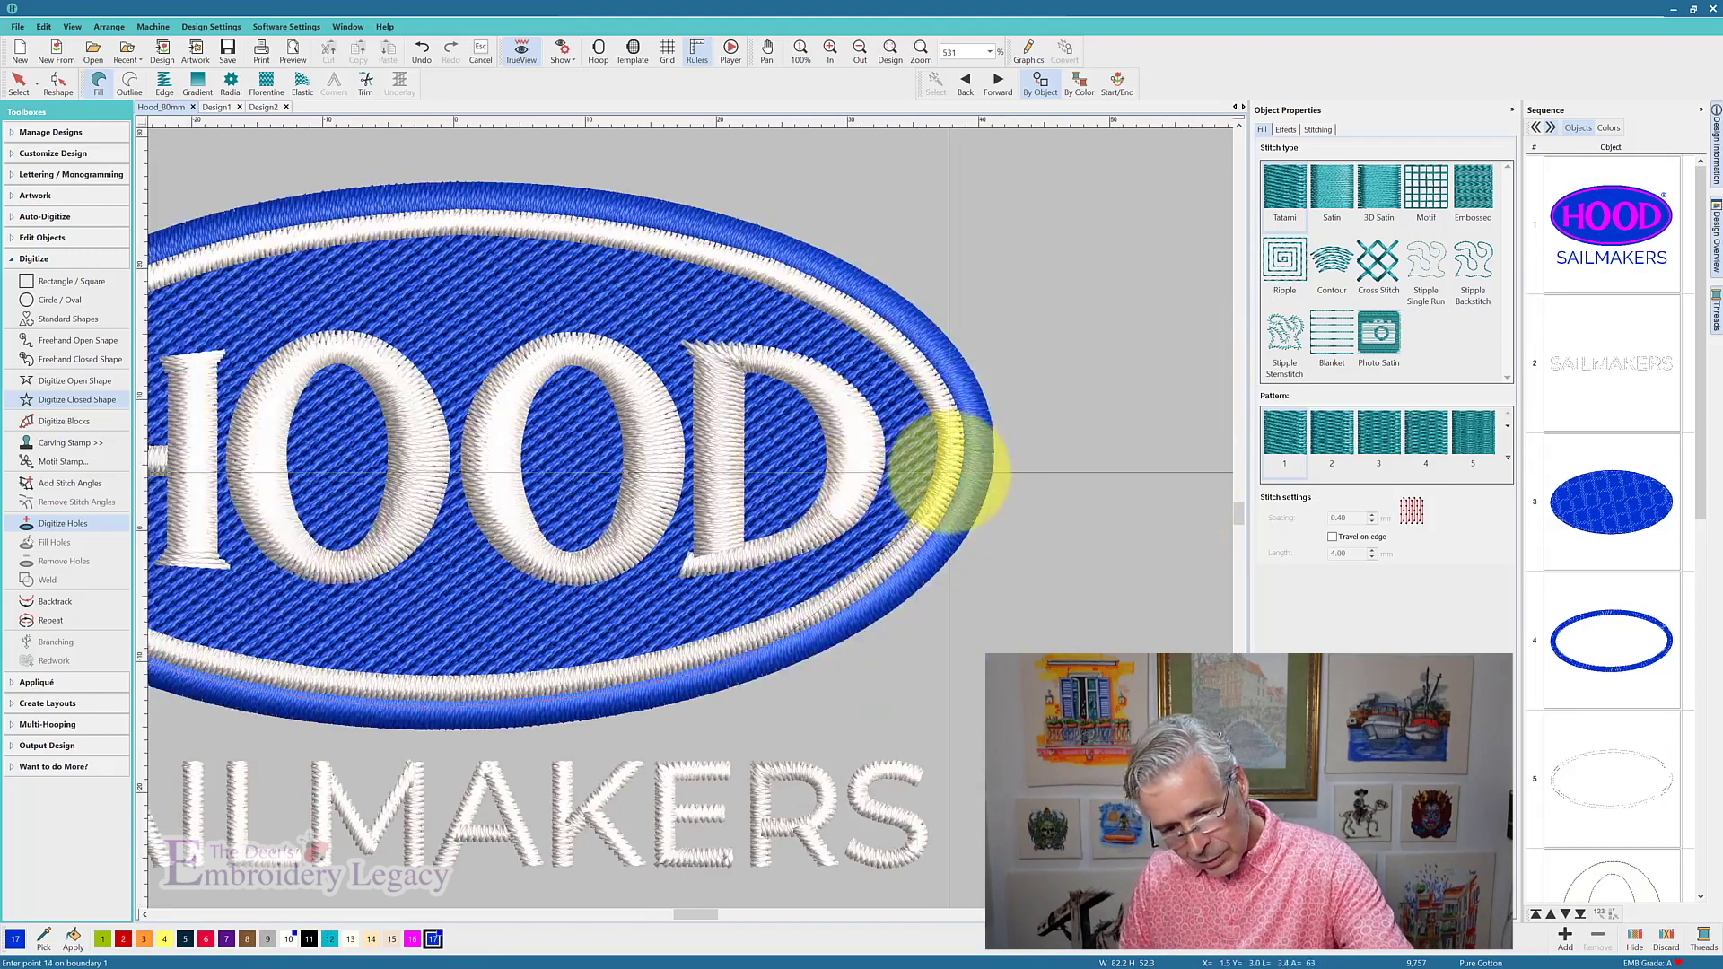
pyautogui.click(954, 407)
pyautogui.click(808, 261)
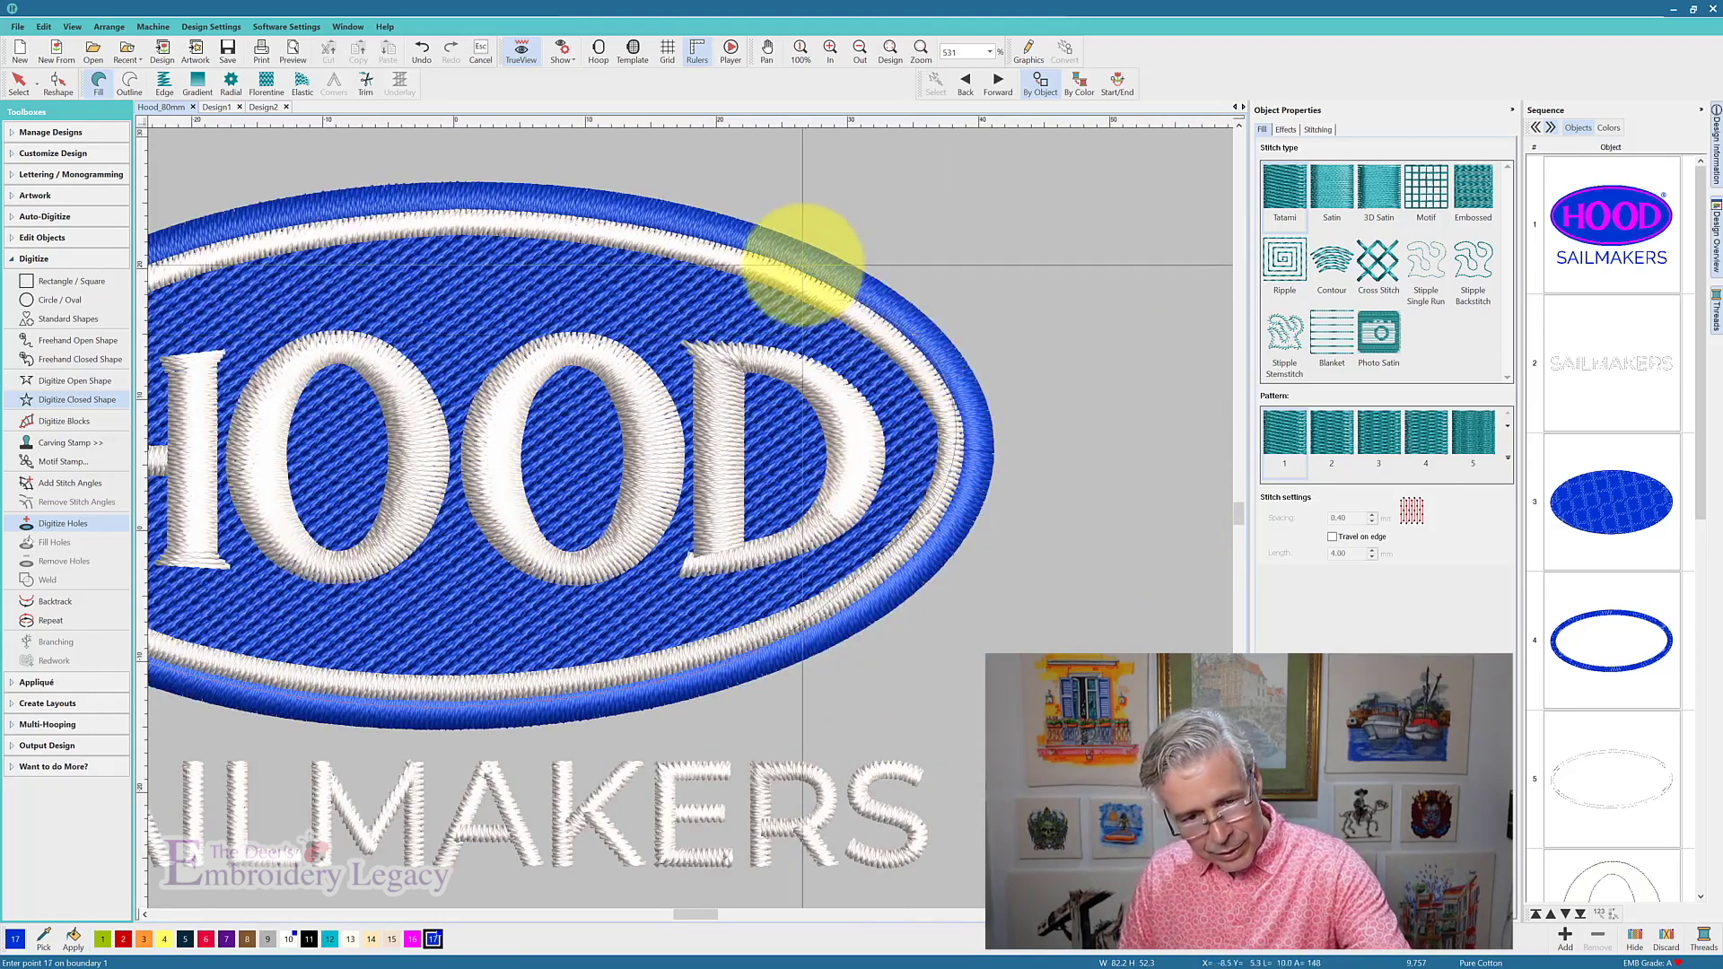
pyautogui.click(646, 220)
pyautogui.click(512, 200)
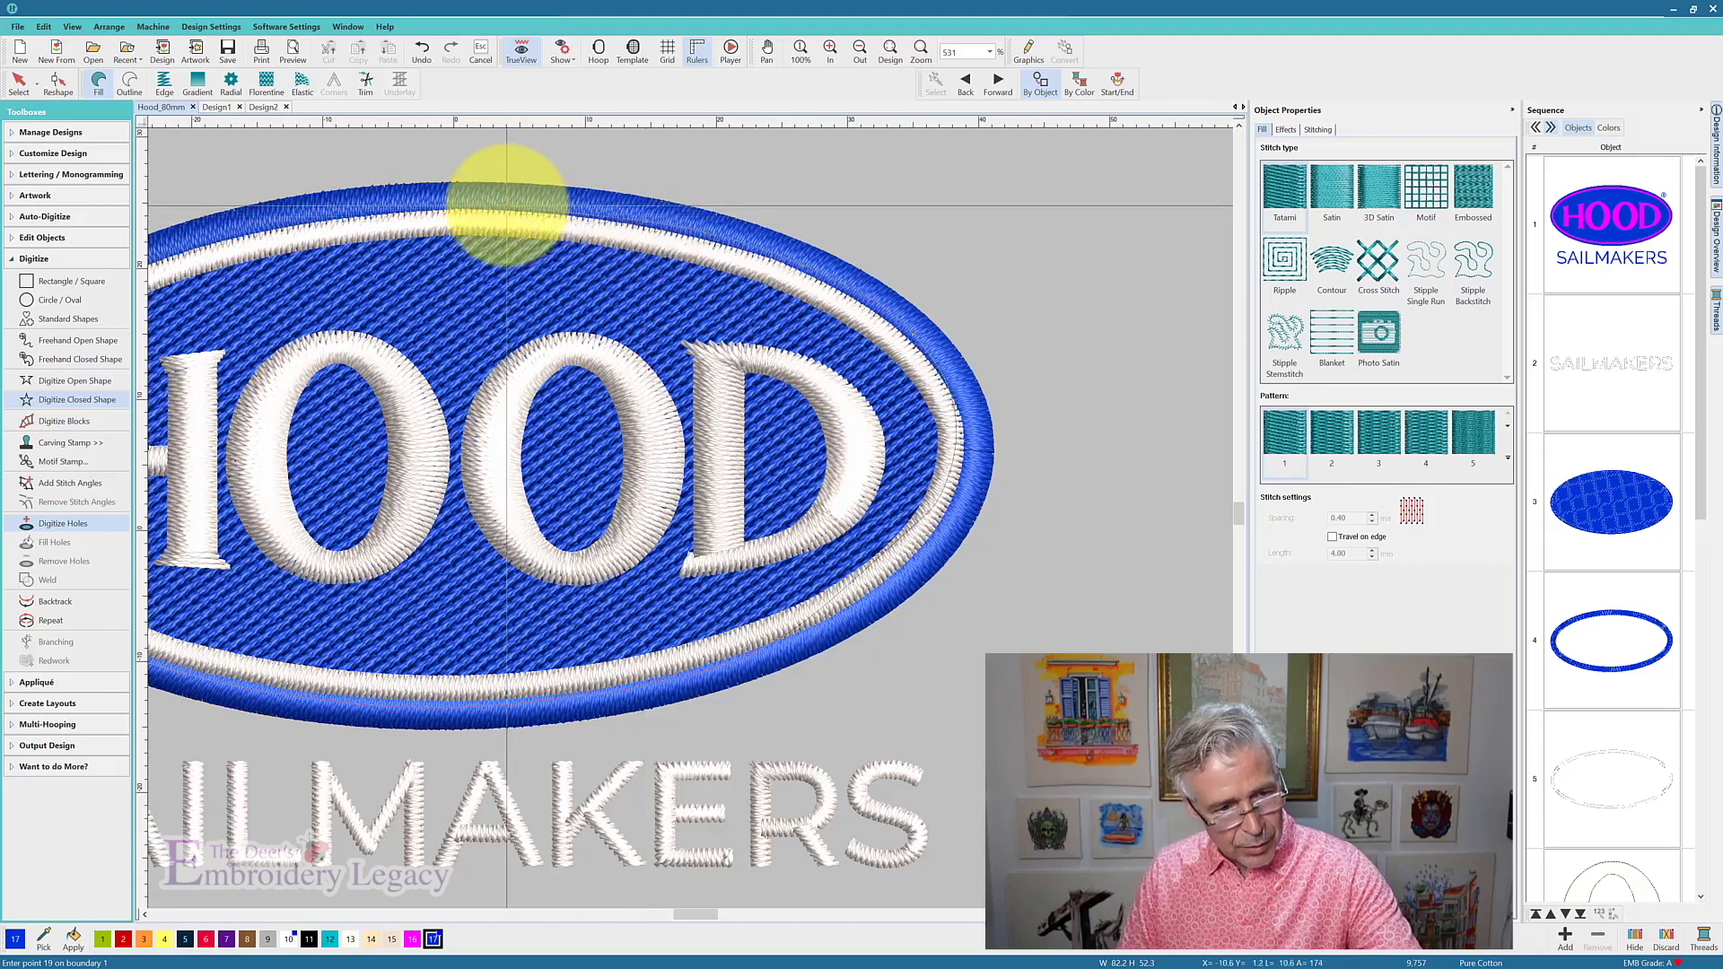
pyautogui.click(429, 206)
pyautogui.click(351, 212)
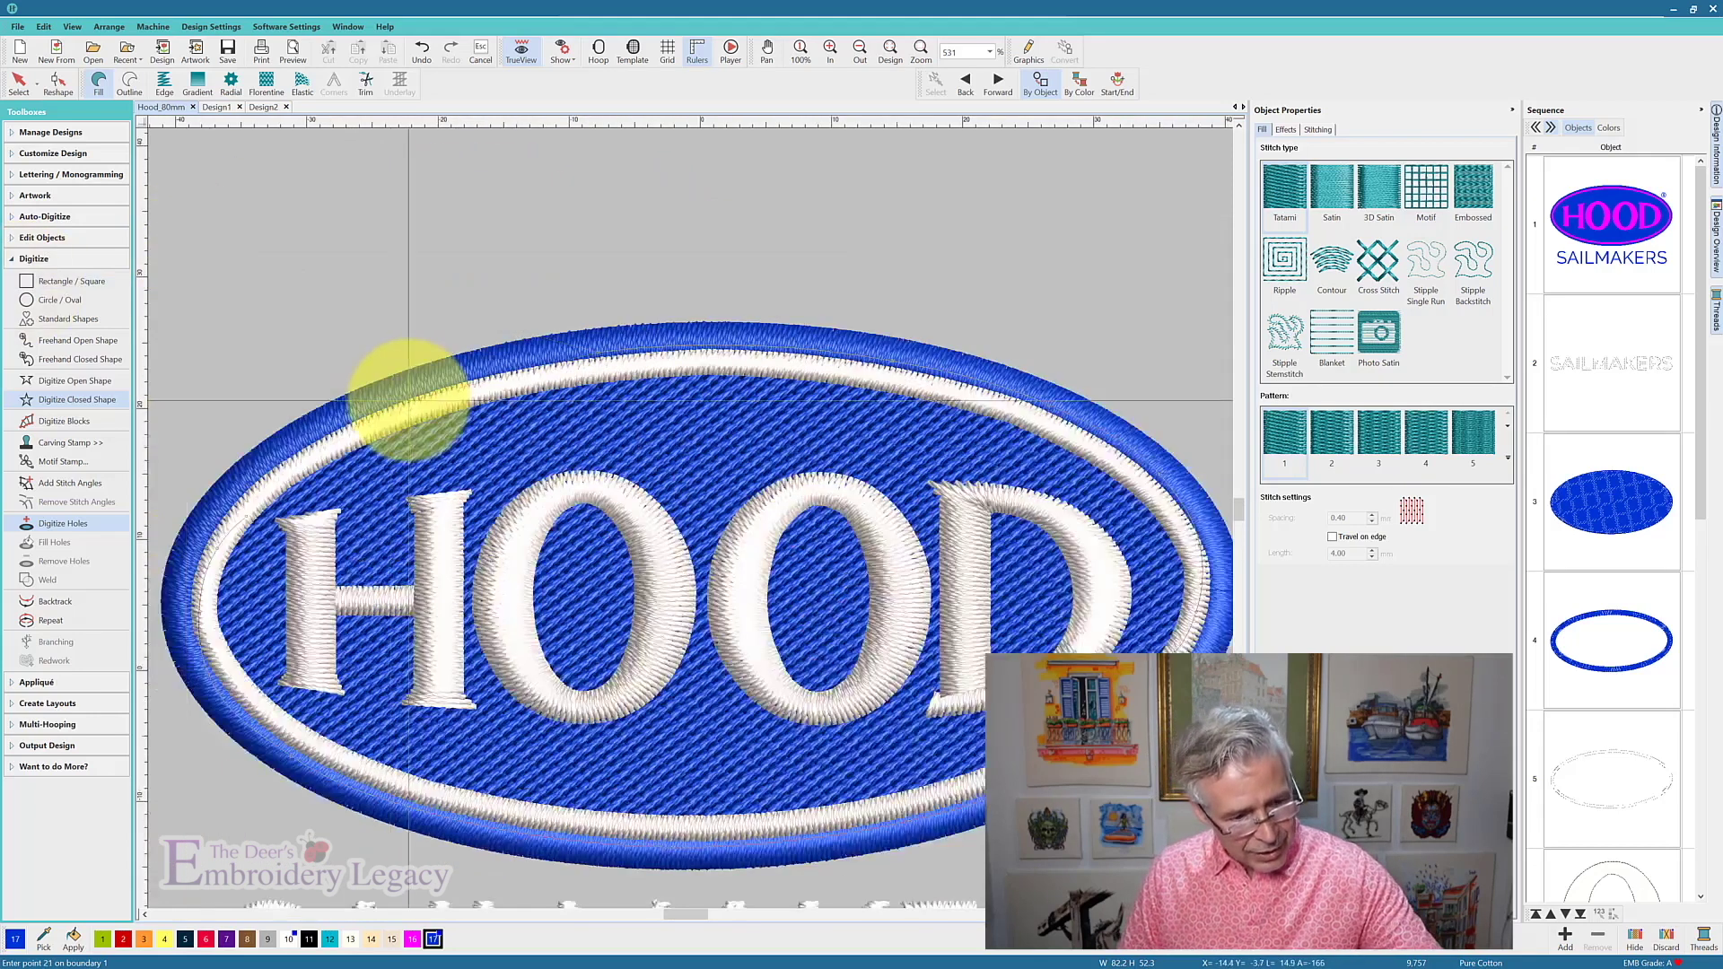
pyautogui.click(316, 454)
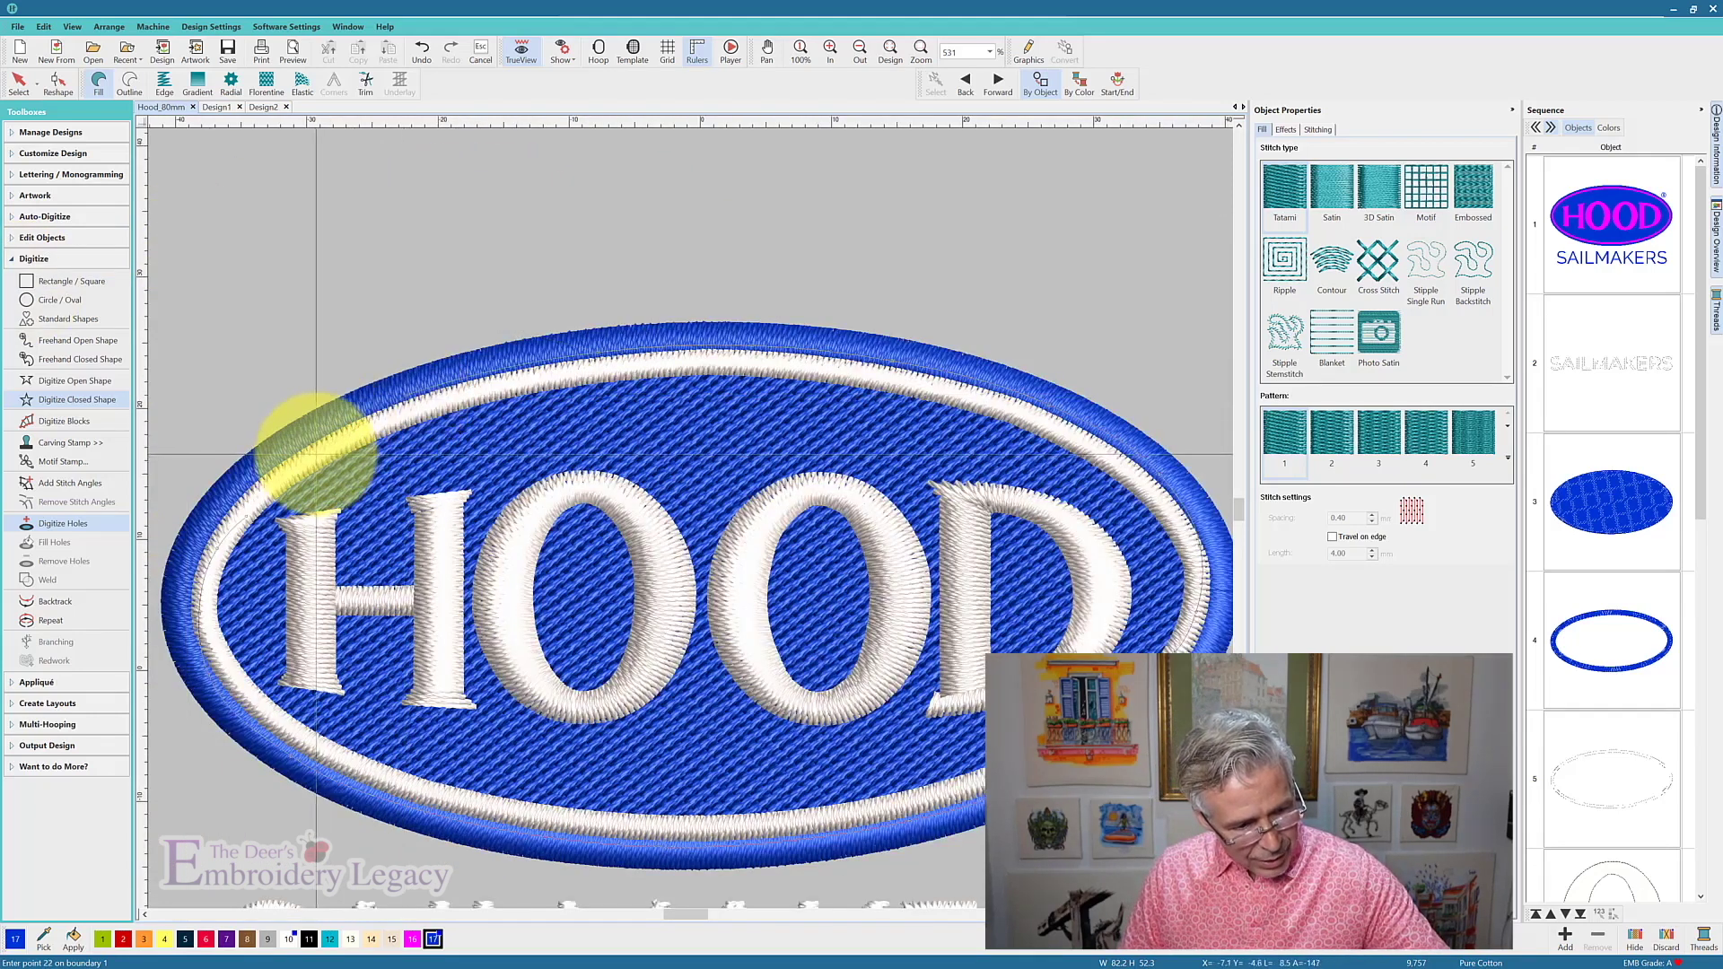
pyautogui.click(408, 399)
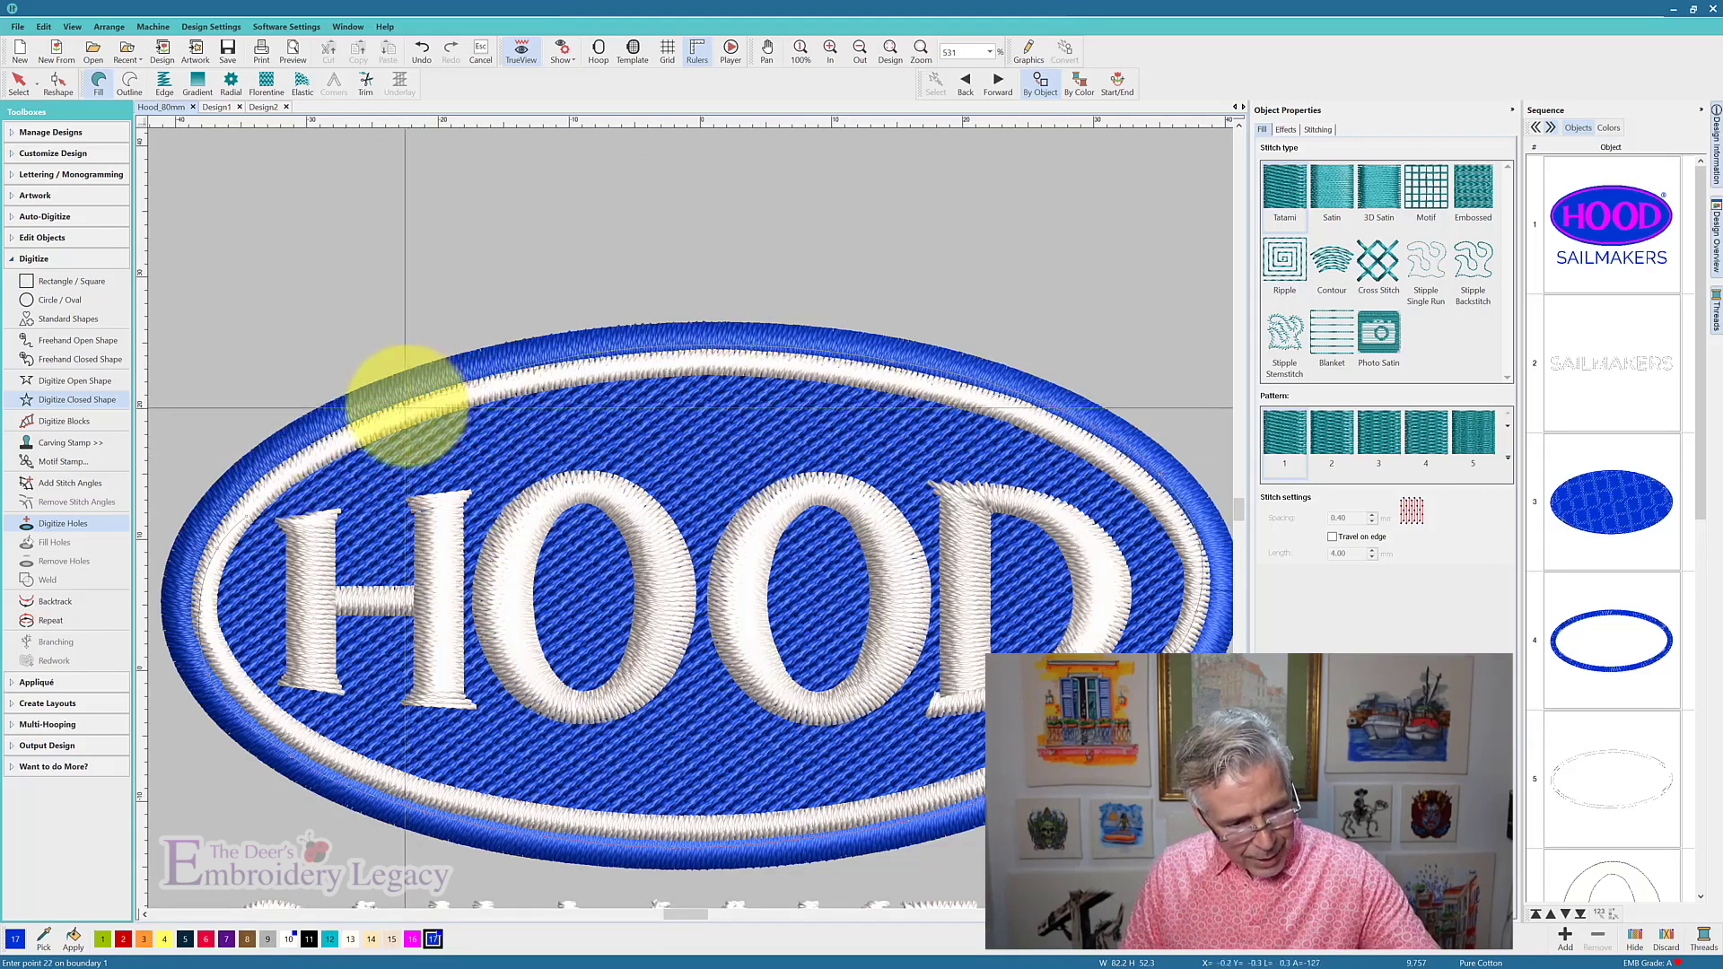
pyautogui.click(300, 472)
pyautogui.press('Return')
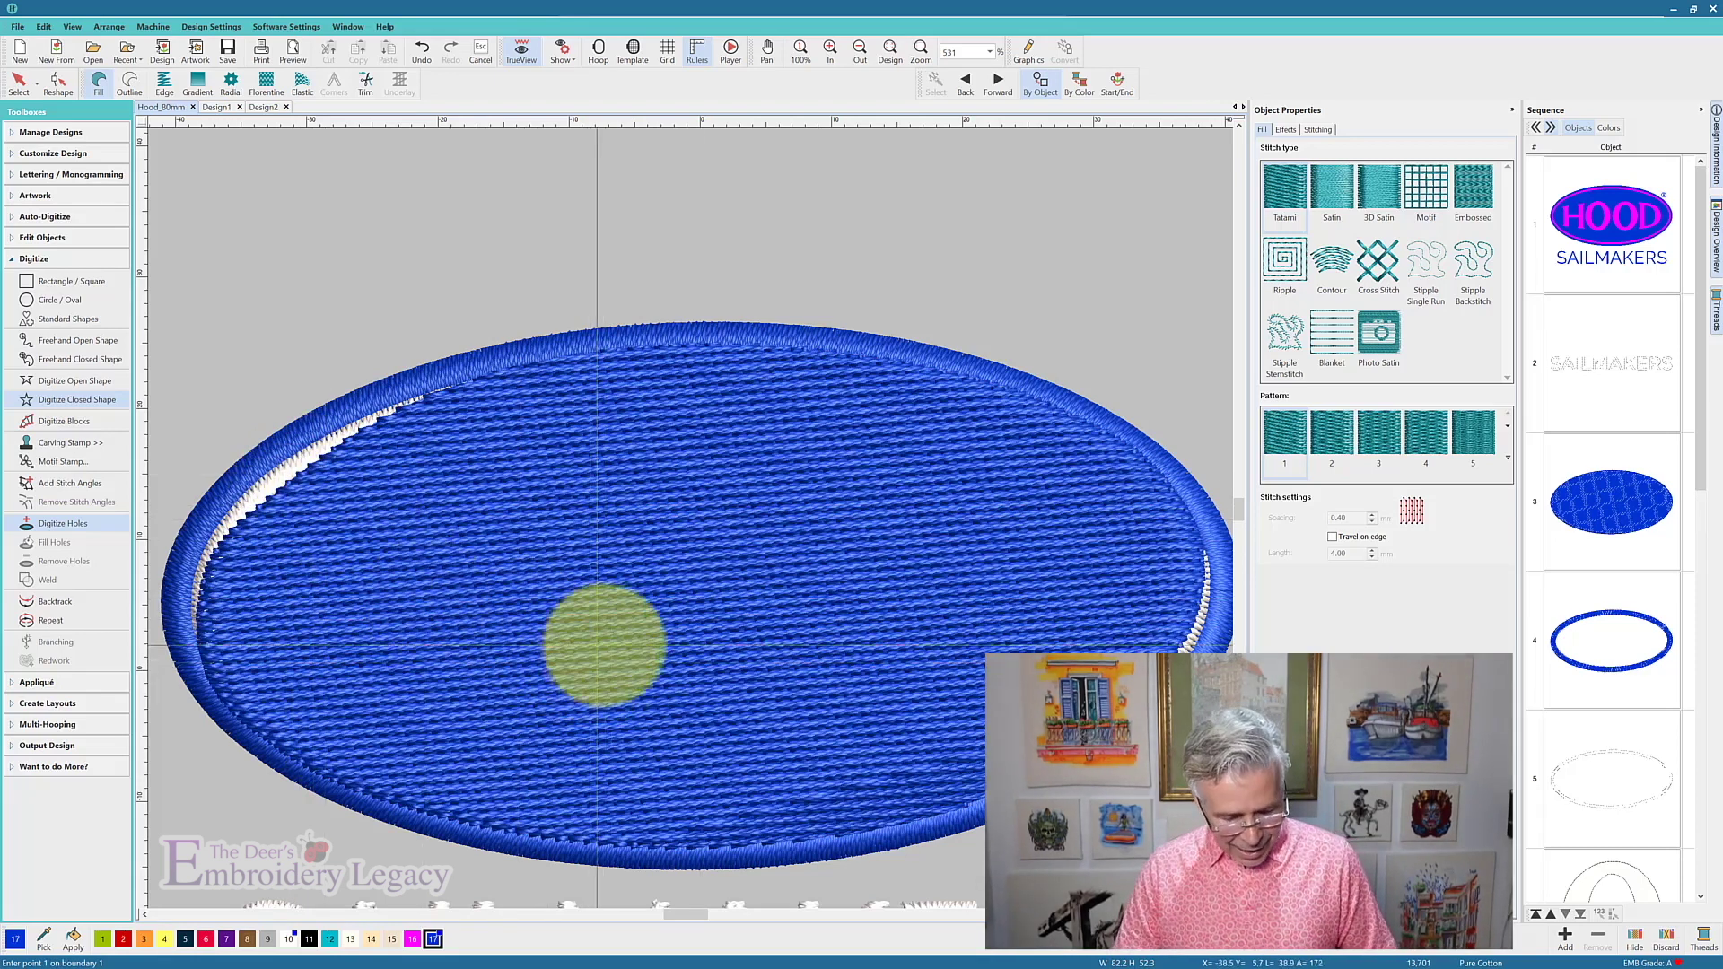
pyautogui.press('h')
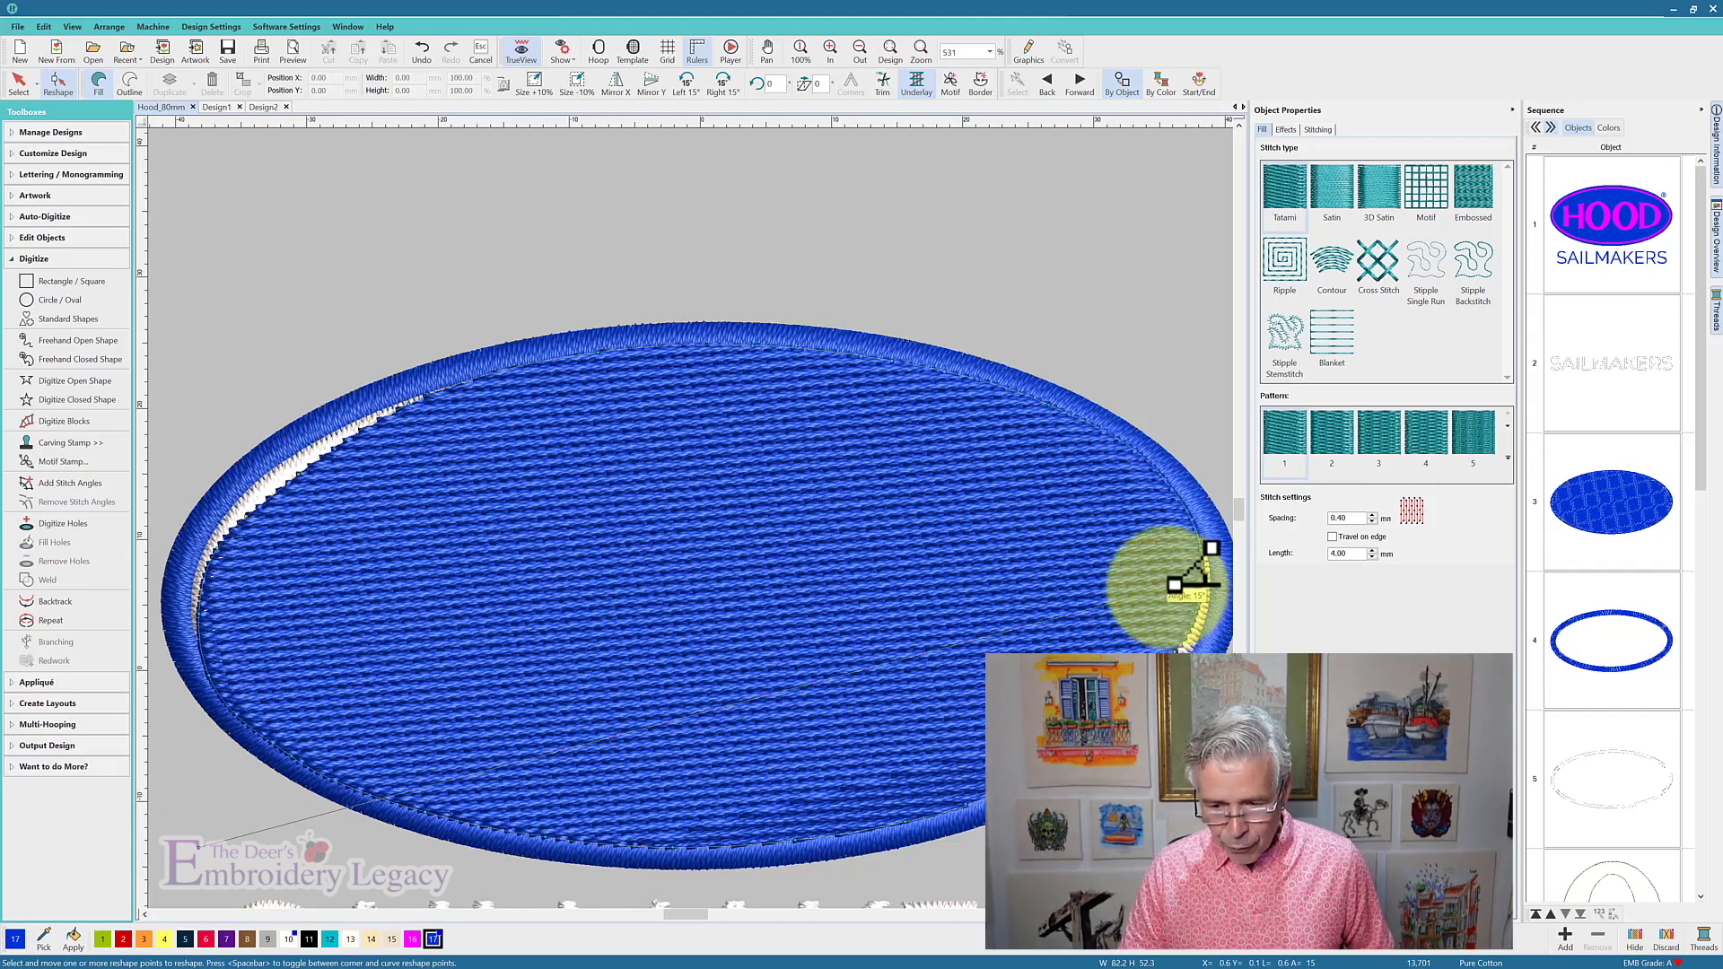
# - Set the new fill's stitch angle to 45° and pull its lower-right edge inward
pyautogui.moveTo(1175, 585); pyautogui.dragTo(901, 263)
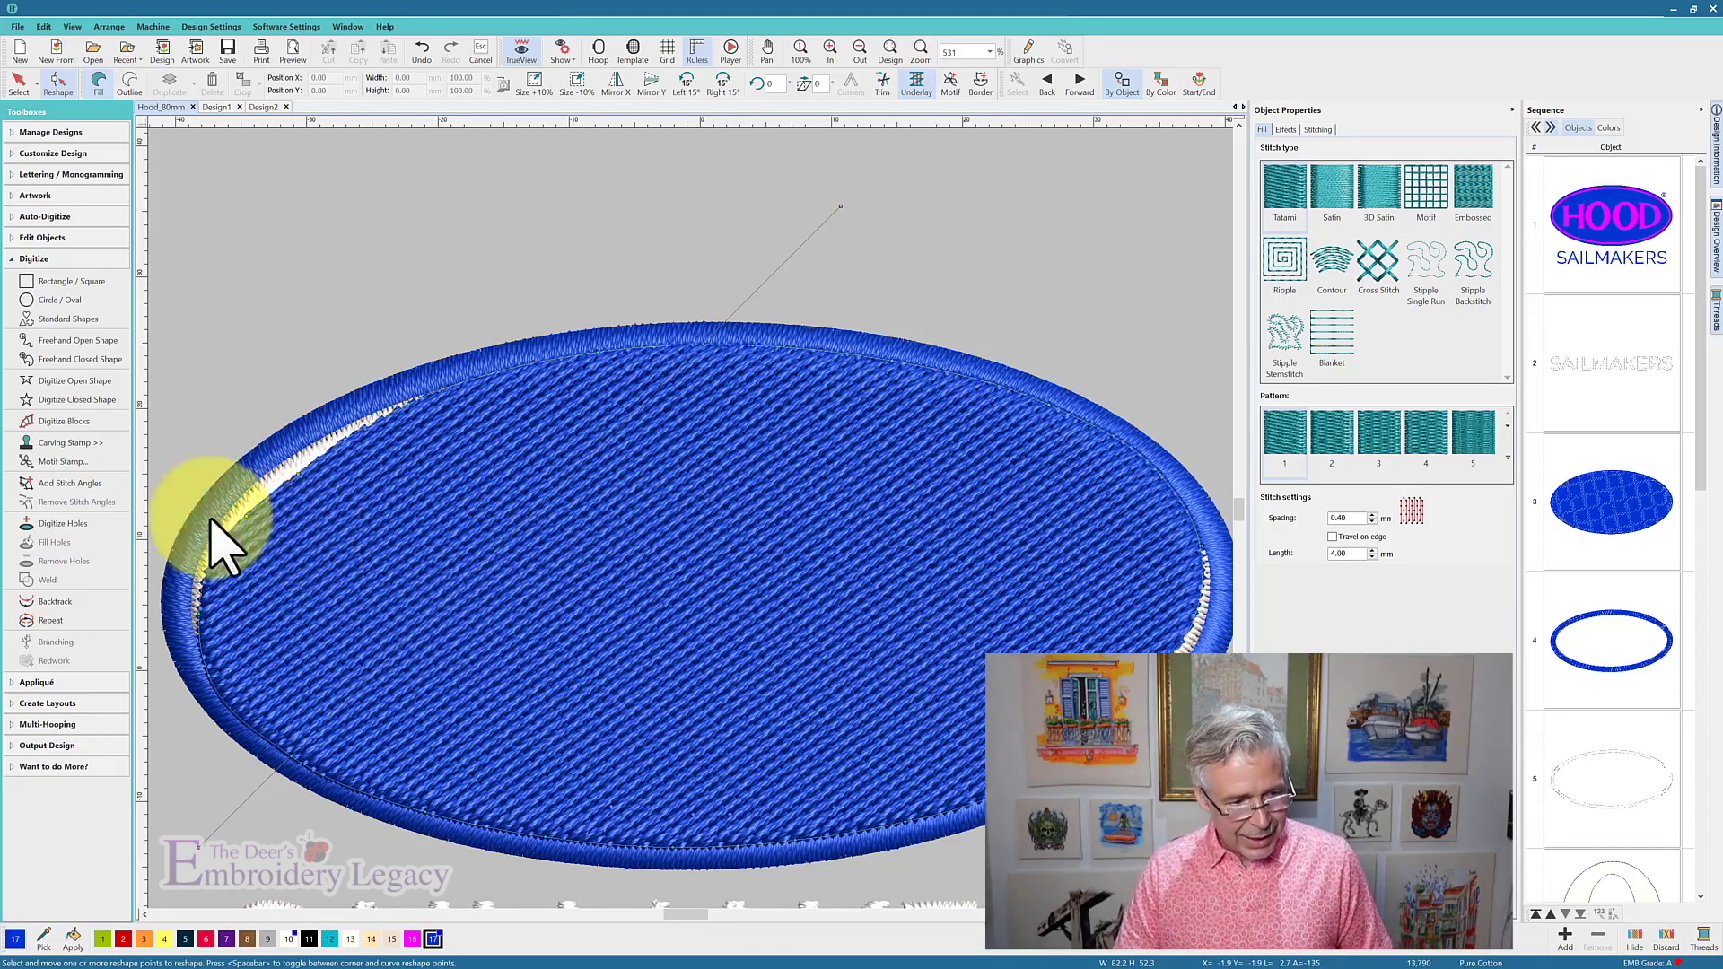
pyautogui.moveTo(174, 427); pyautogui.dragTo(309, 520)
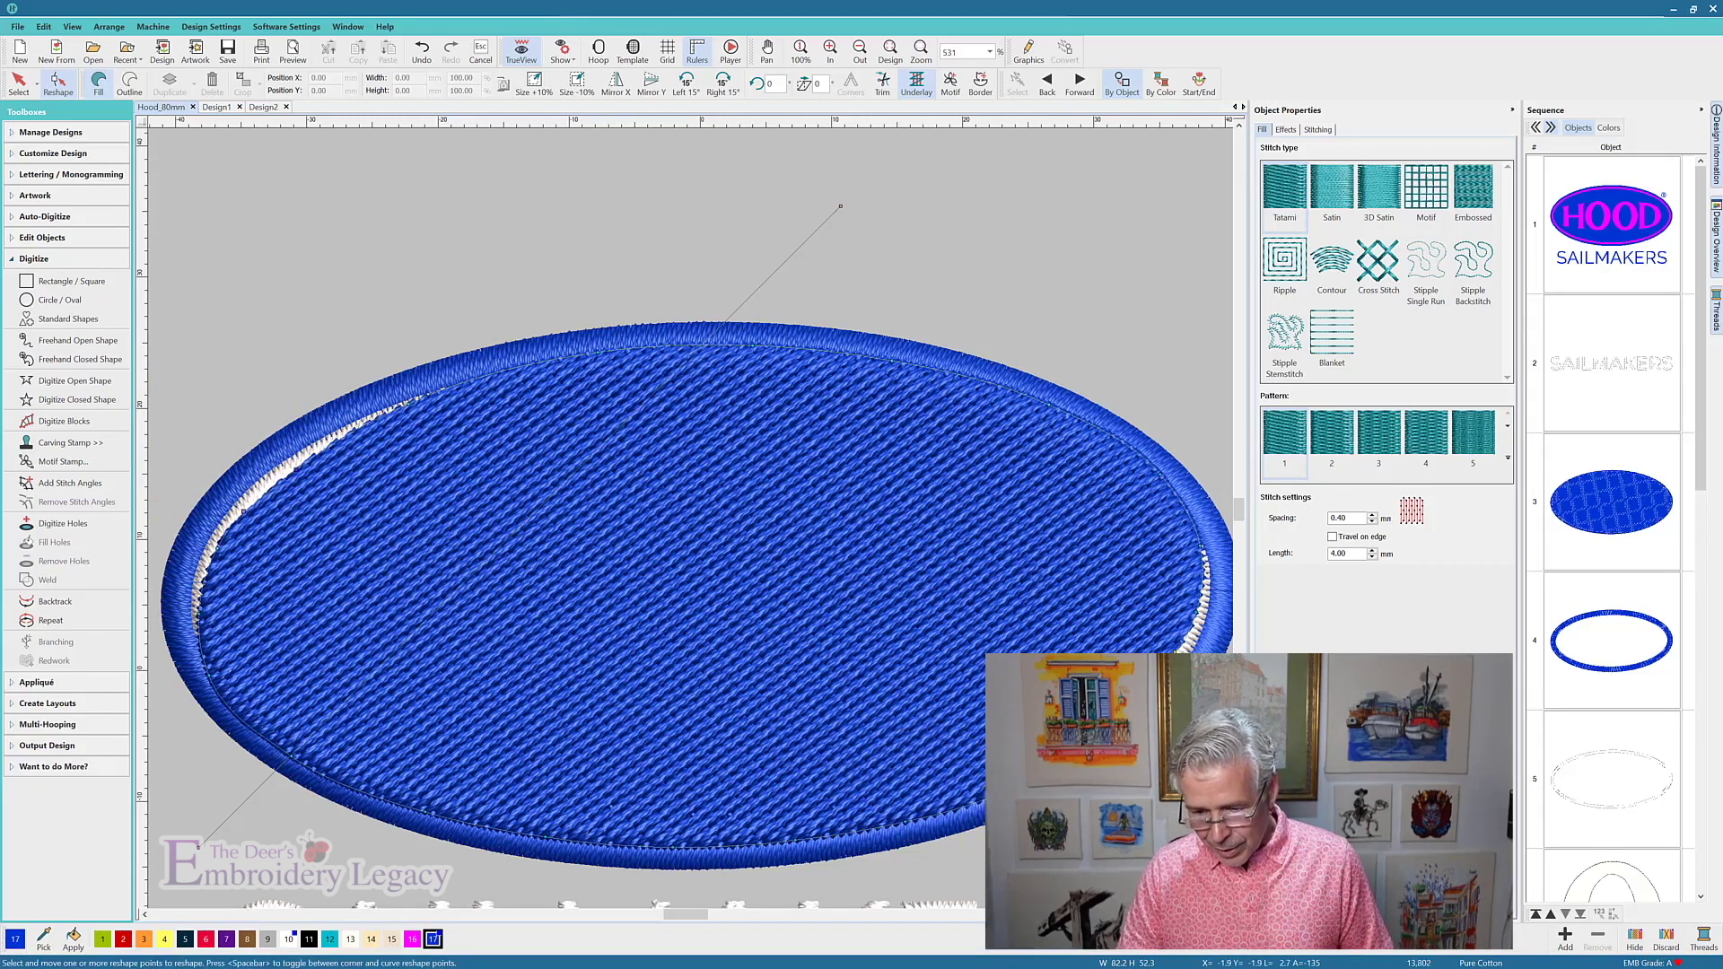
pyautogui.press('c')
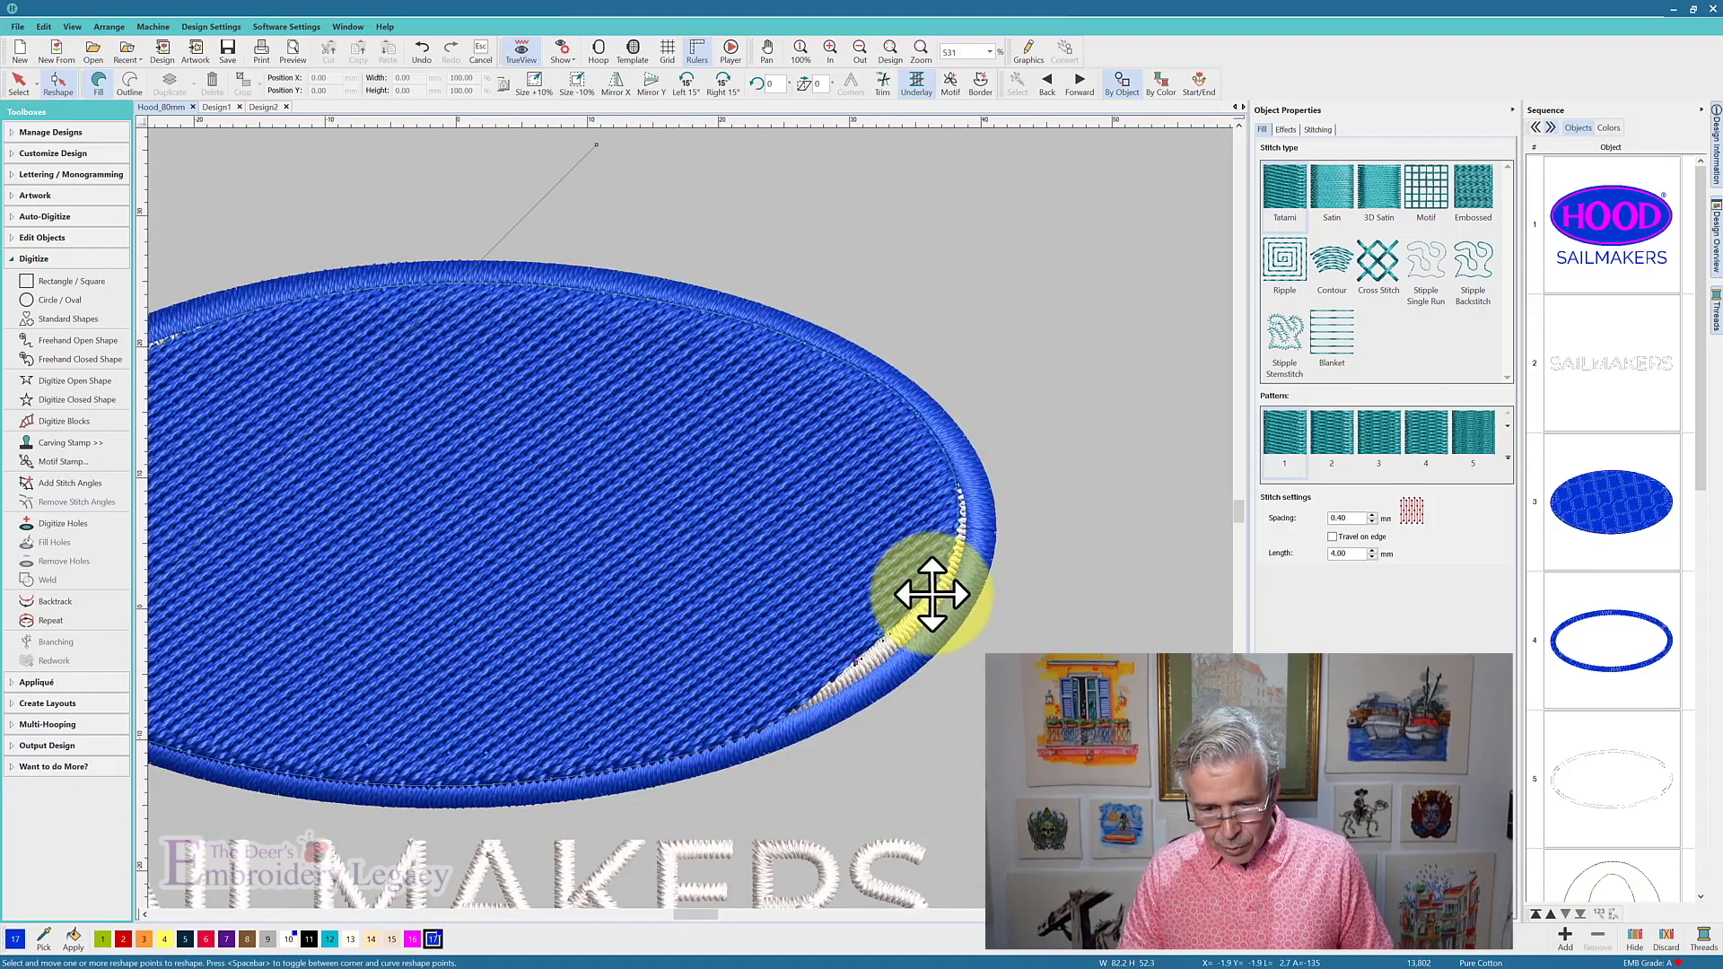
pyautogui.moveTo(934, 595); pyautogui.dragTo(929, 593)
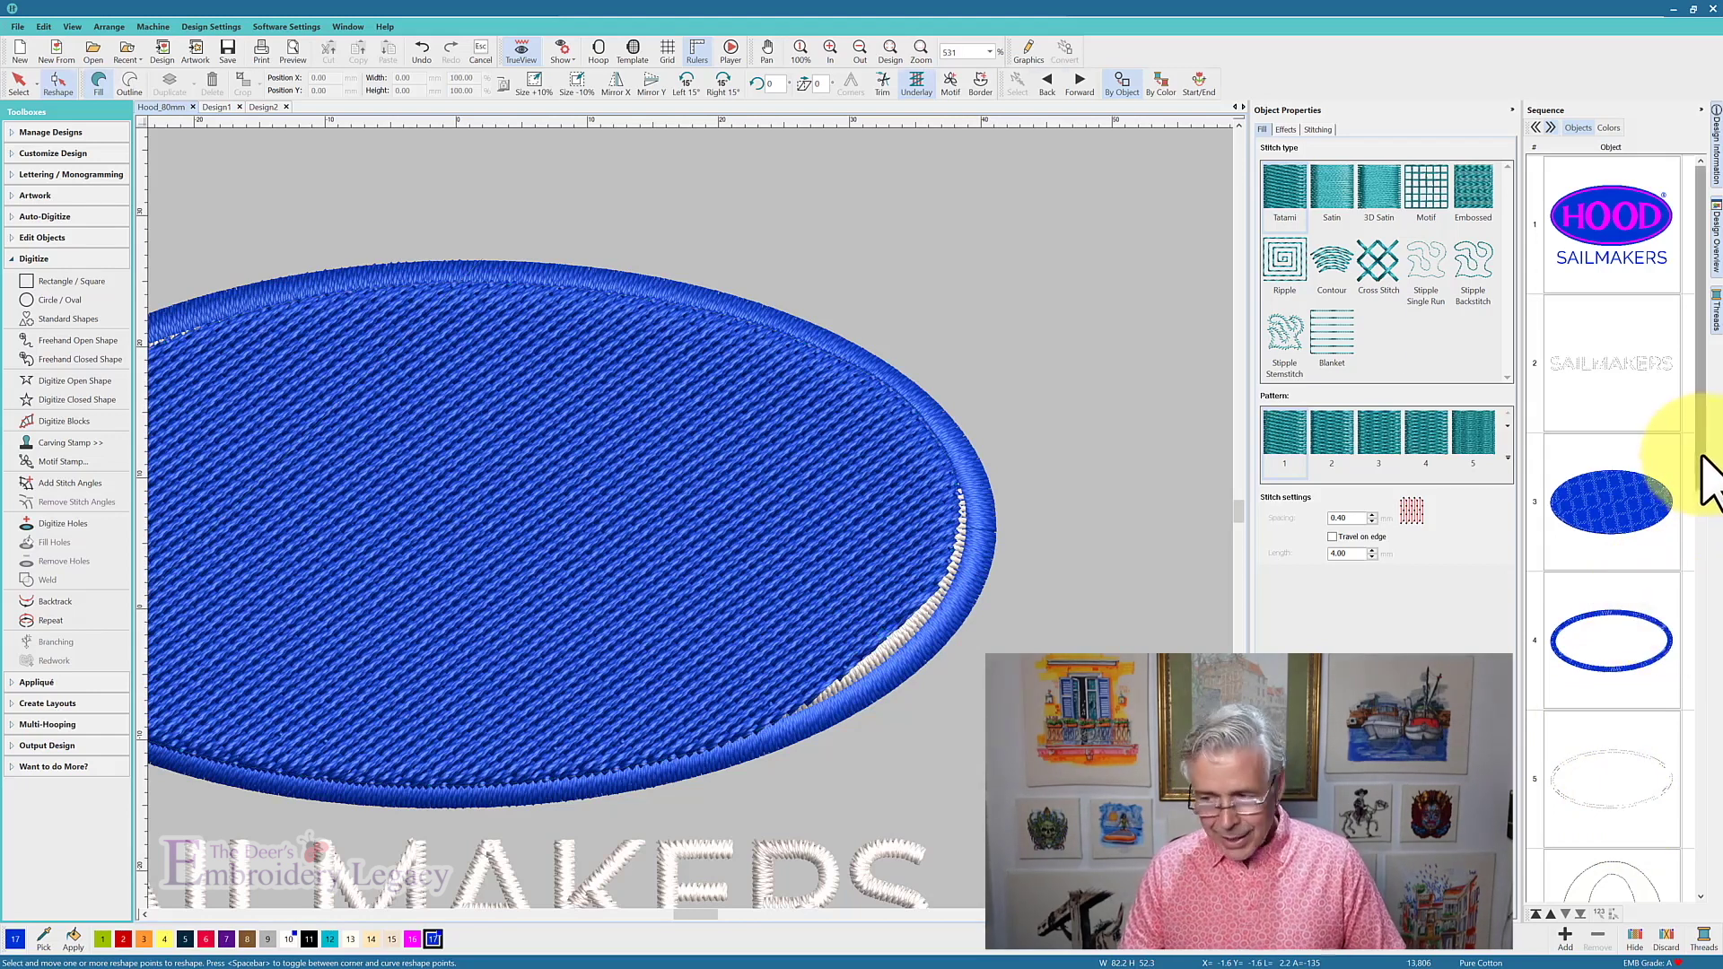
pyautogui.click(1610, 507)
# - Drag the blue oval fill from the end of the Sequence list up to position 3
pyautogui.click(1622, 525)
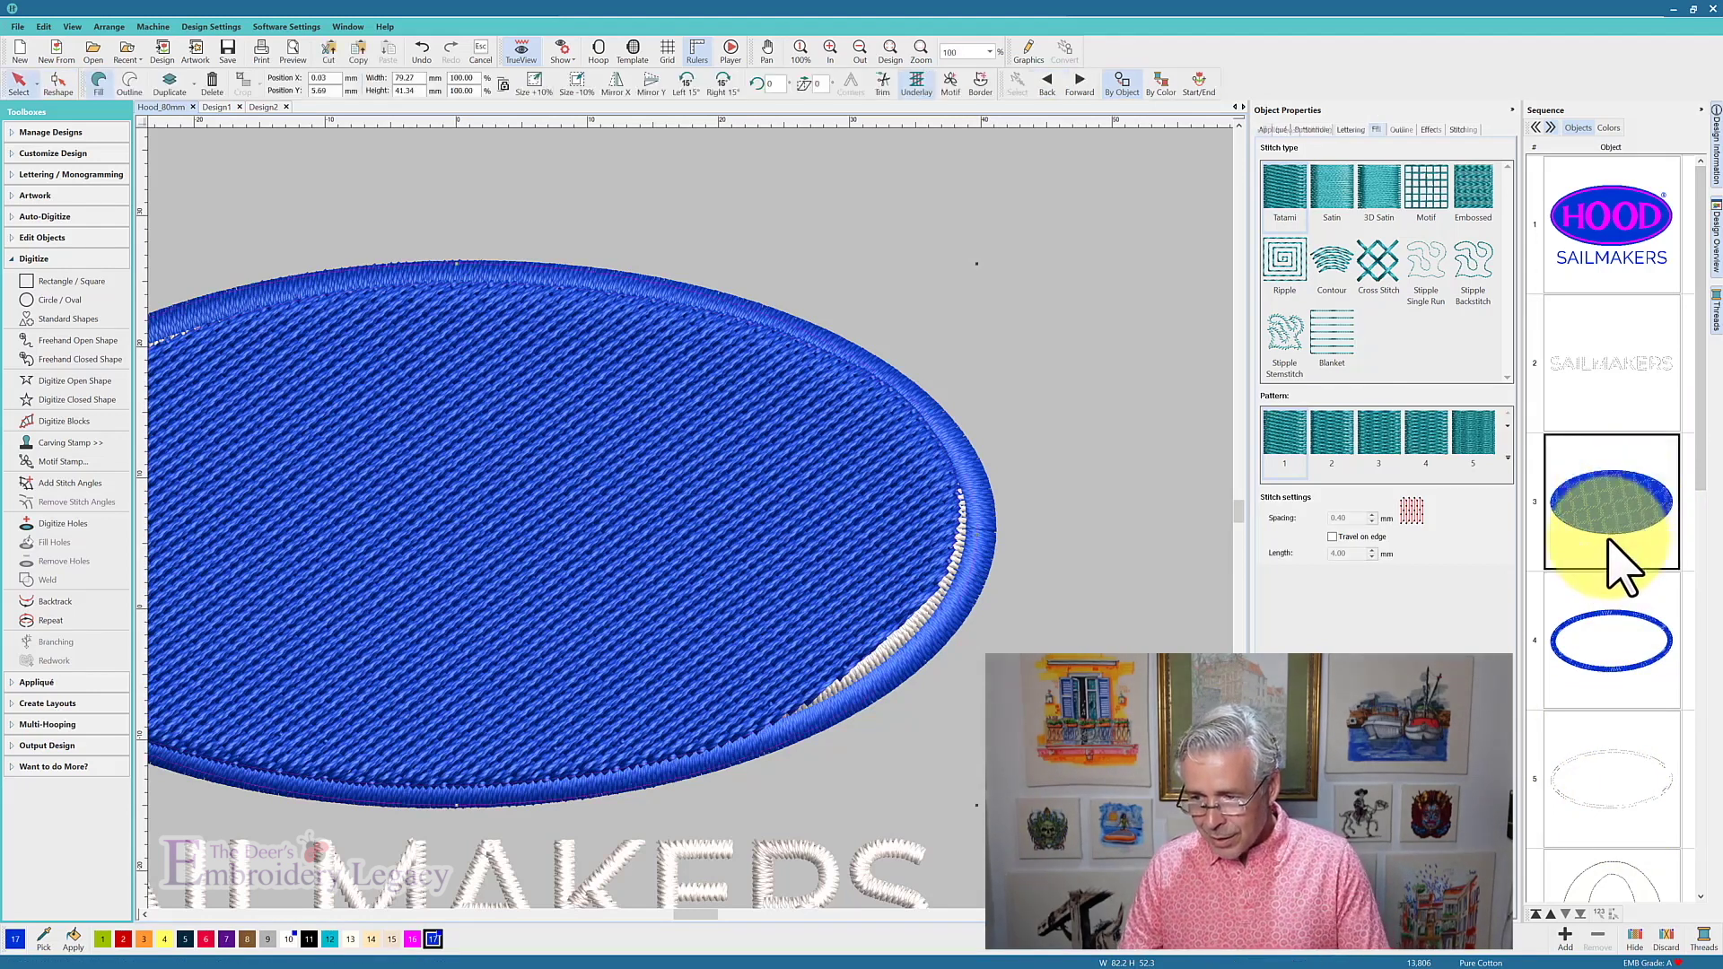
pyautogui.click(1692, 488)
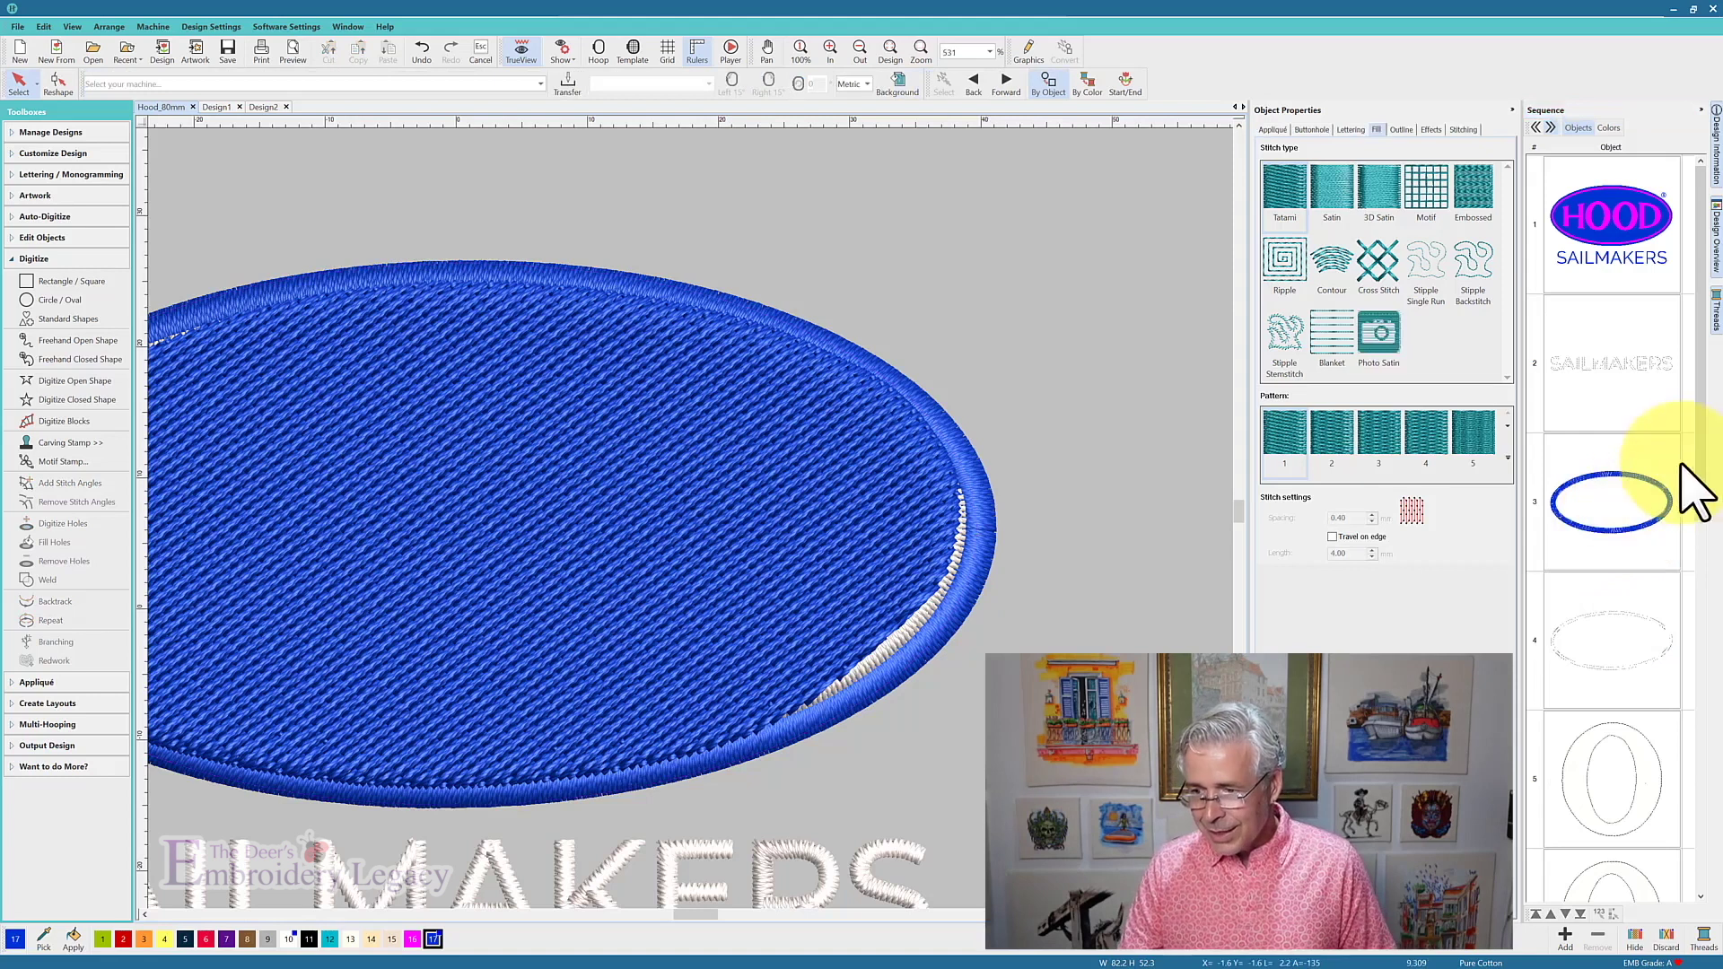
pyautogui.moveTo(1704, 461); pyautogui.dragTo(1688, 911)
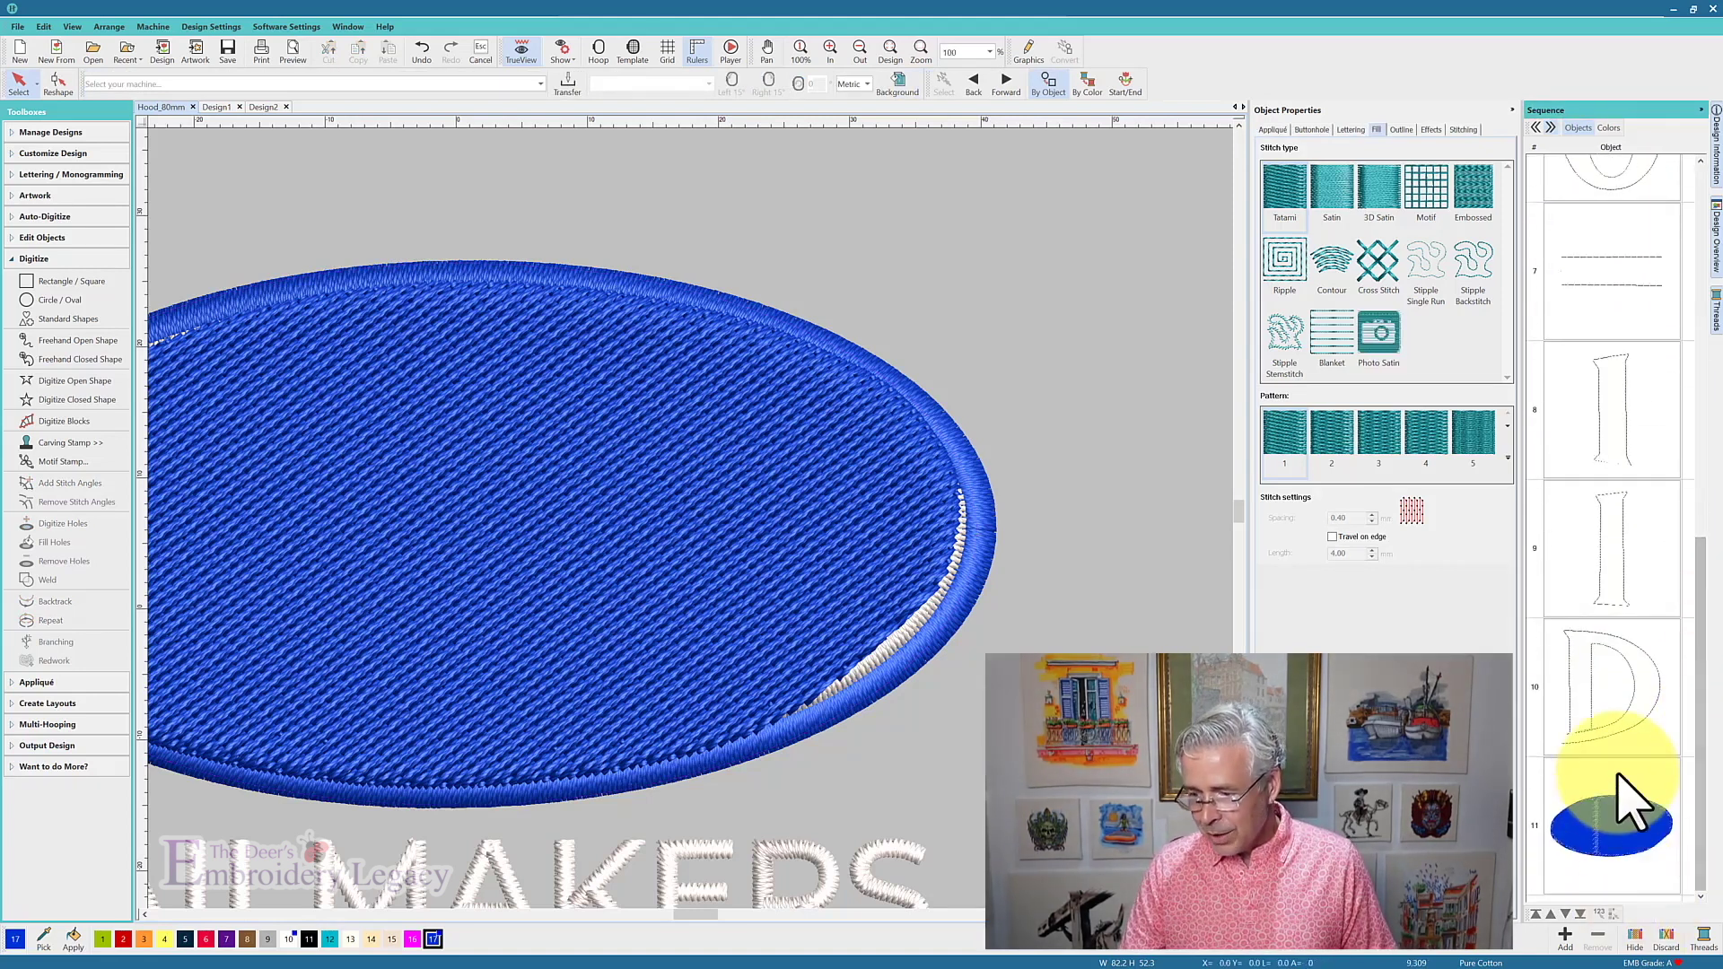
pyautogui.click(1615, 794)
pyautogui.moveTo(1617, 783); pyautogui.dragTo(1602, 422)
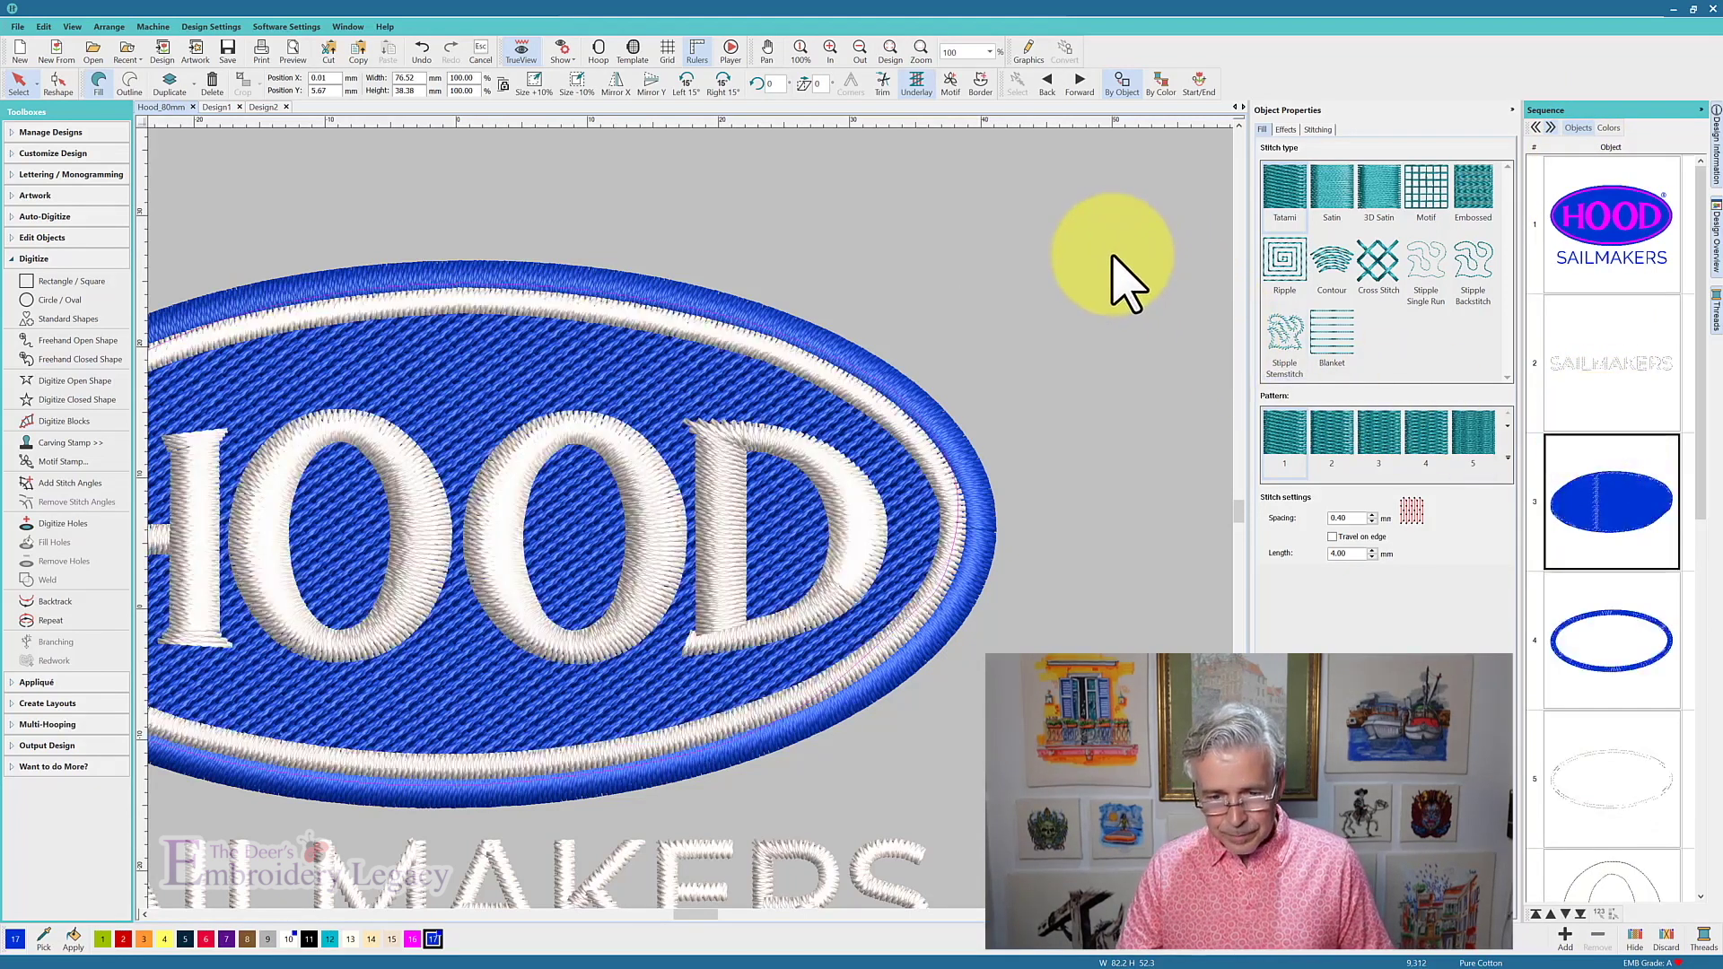
pyautogui.click(1112, 309)
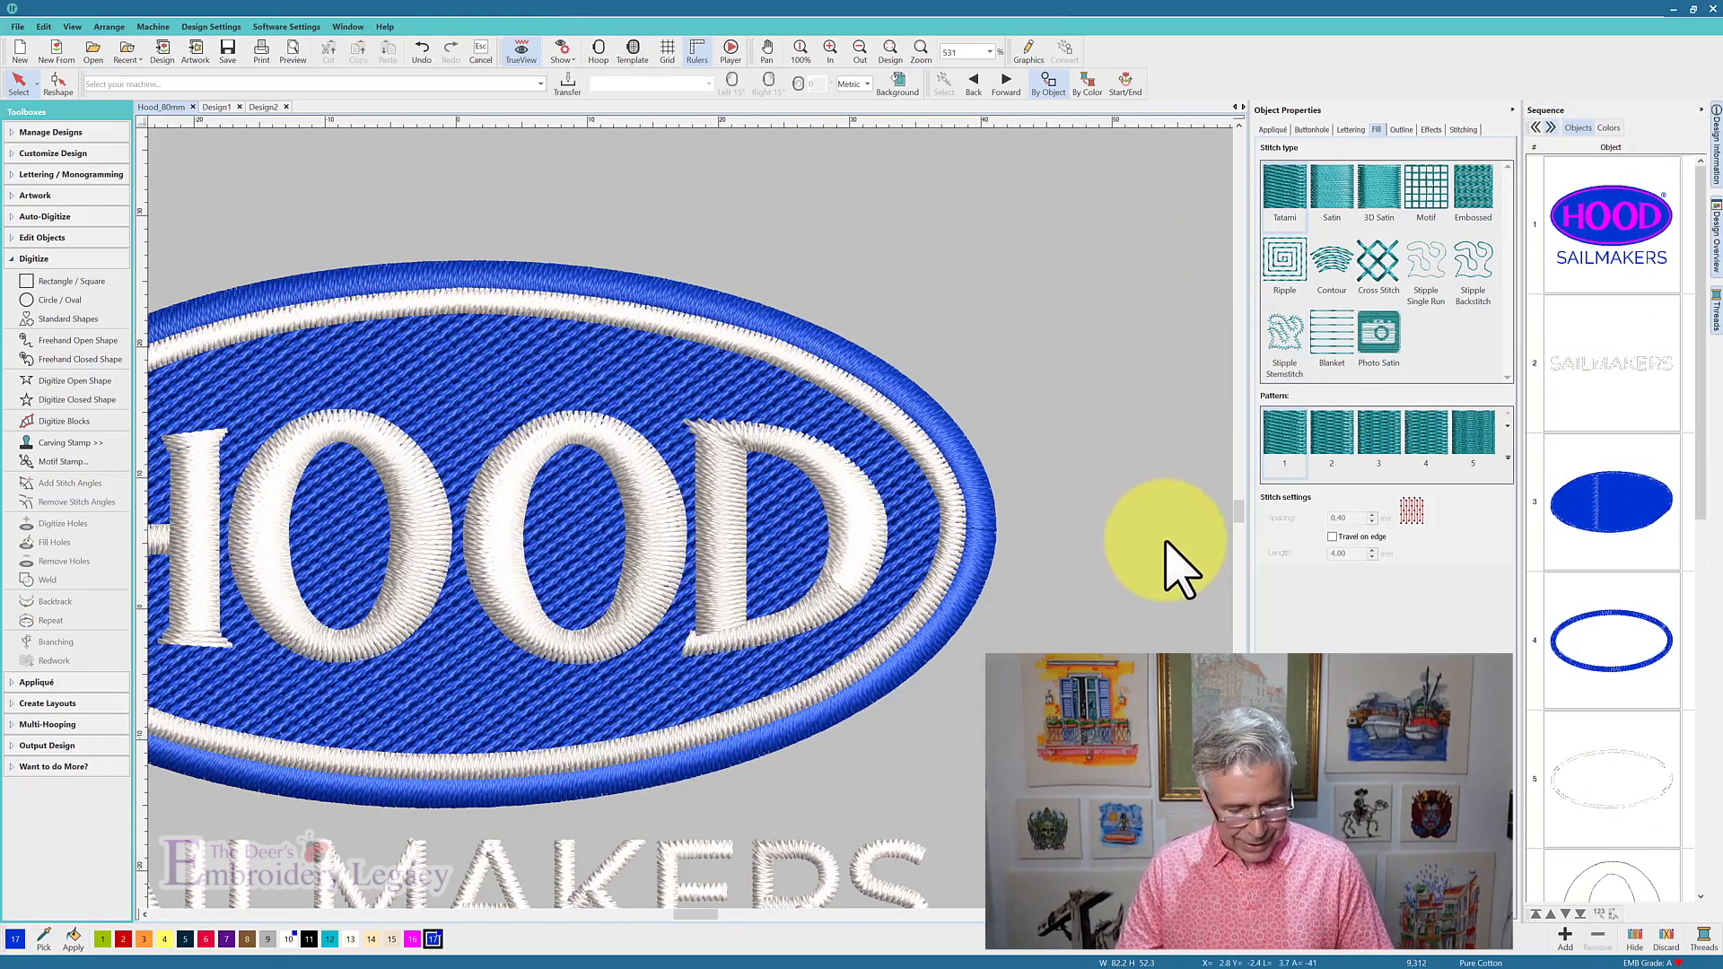
# - Turn off TrueView and inspect the fill, border and first O in the Sequence docker
pyautogui.press('t')
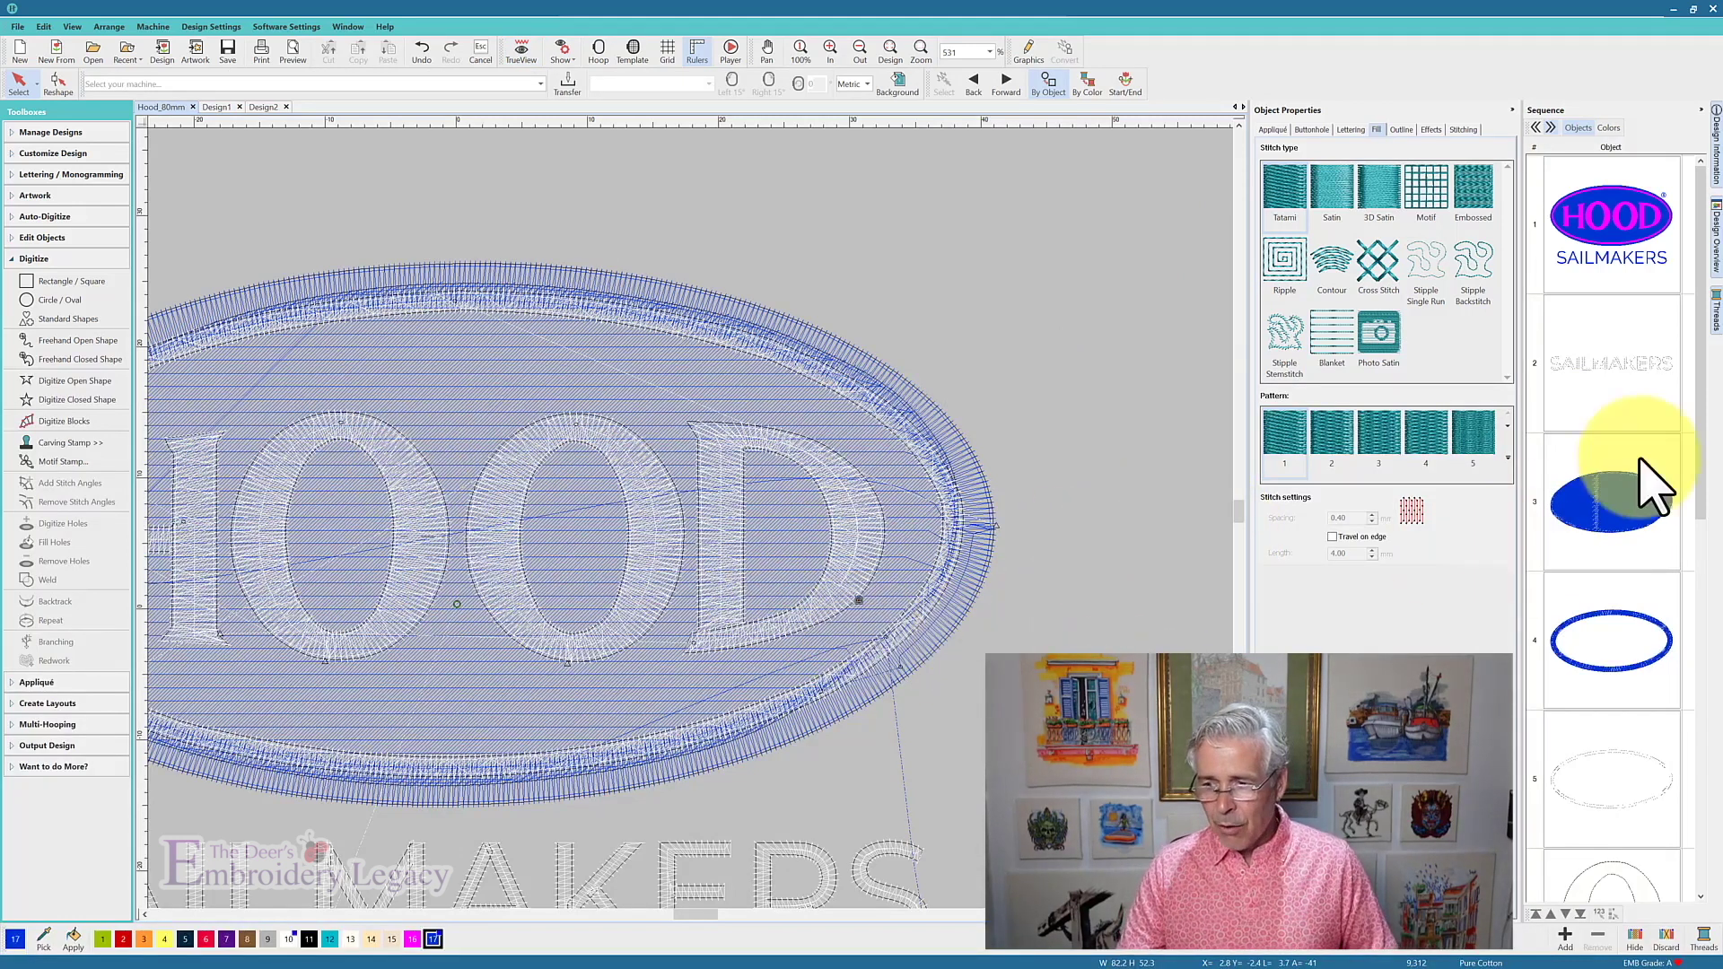
pyautogui.click(1631, 484)
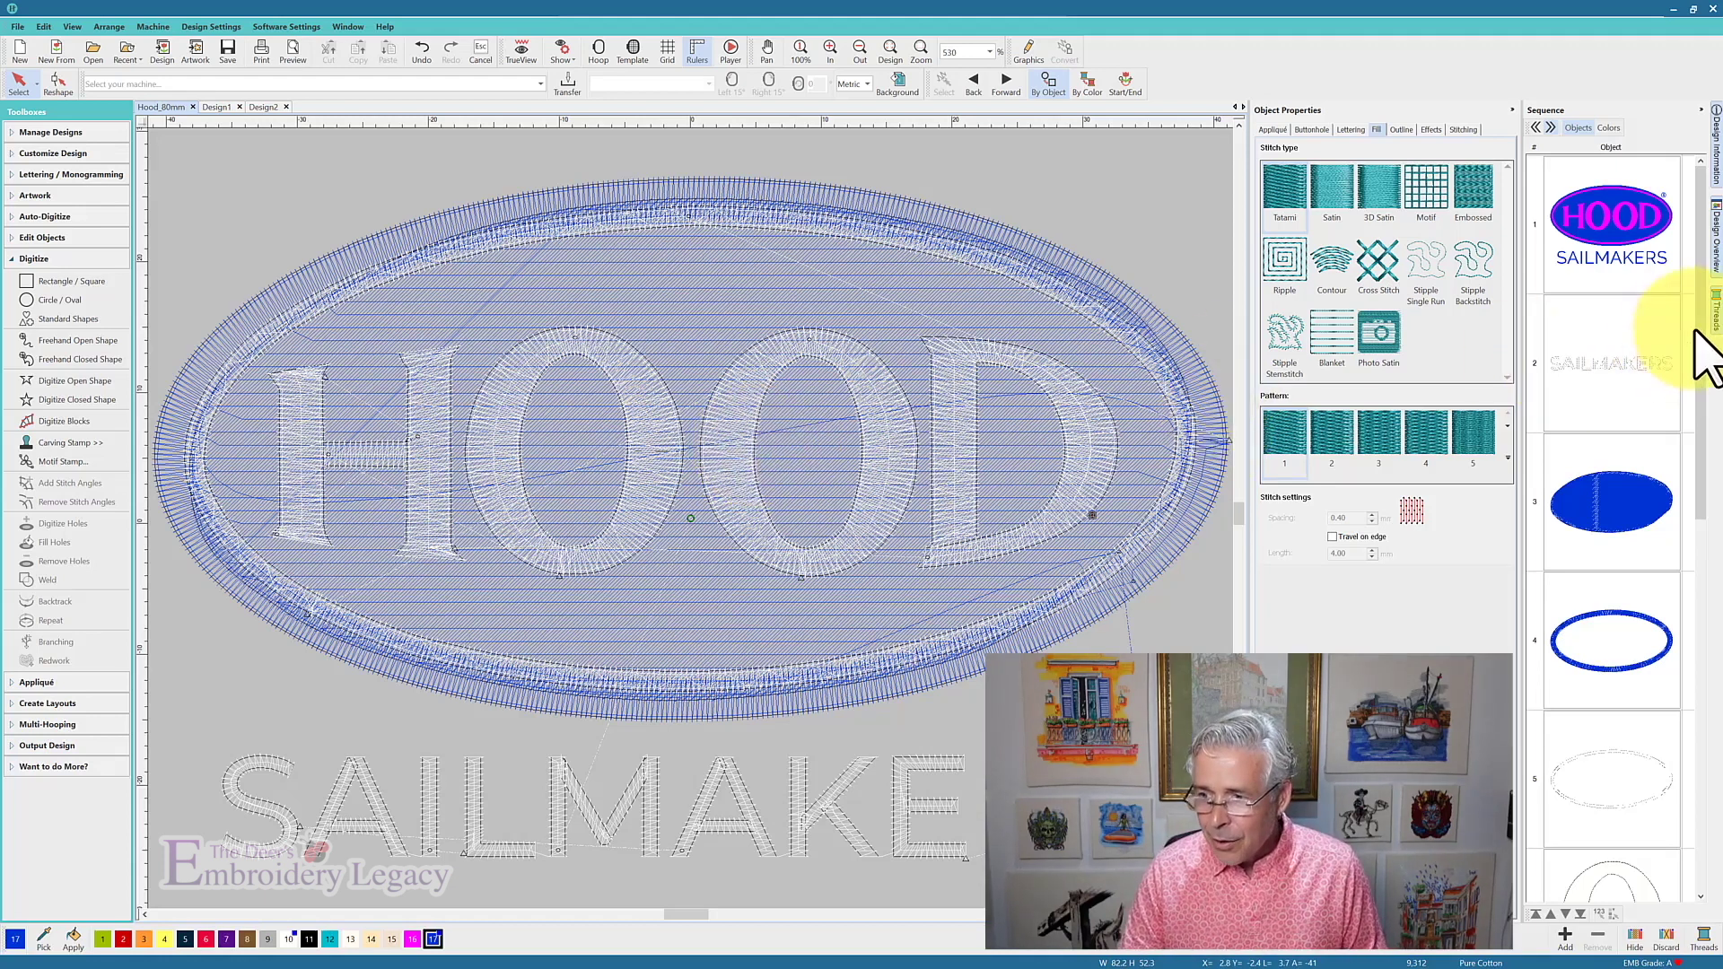
pyautogui.moveTo(1703, 347); pyautogui.dragTo(1694, 518)
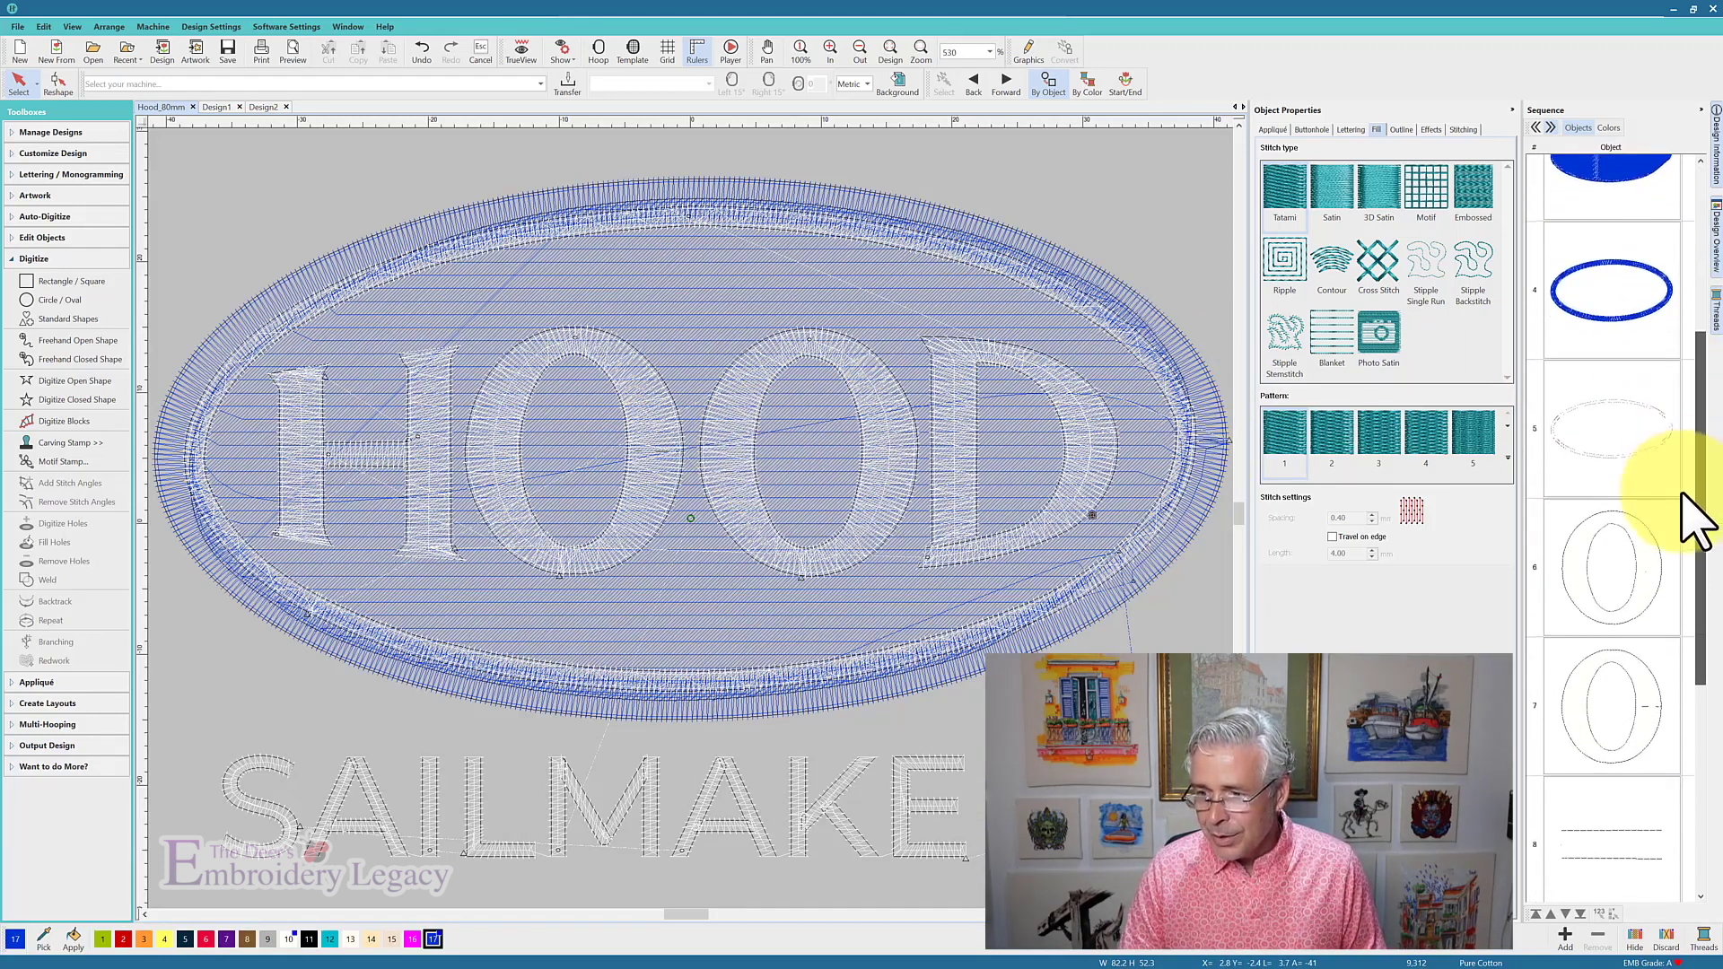
pyautogui.click(1602, 435)
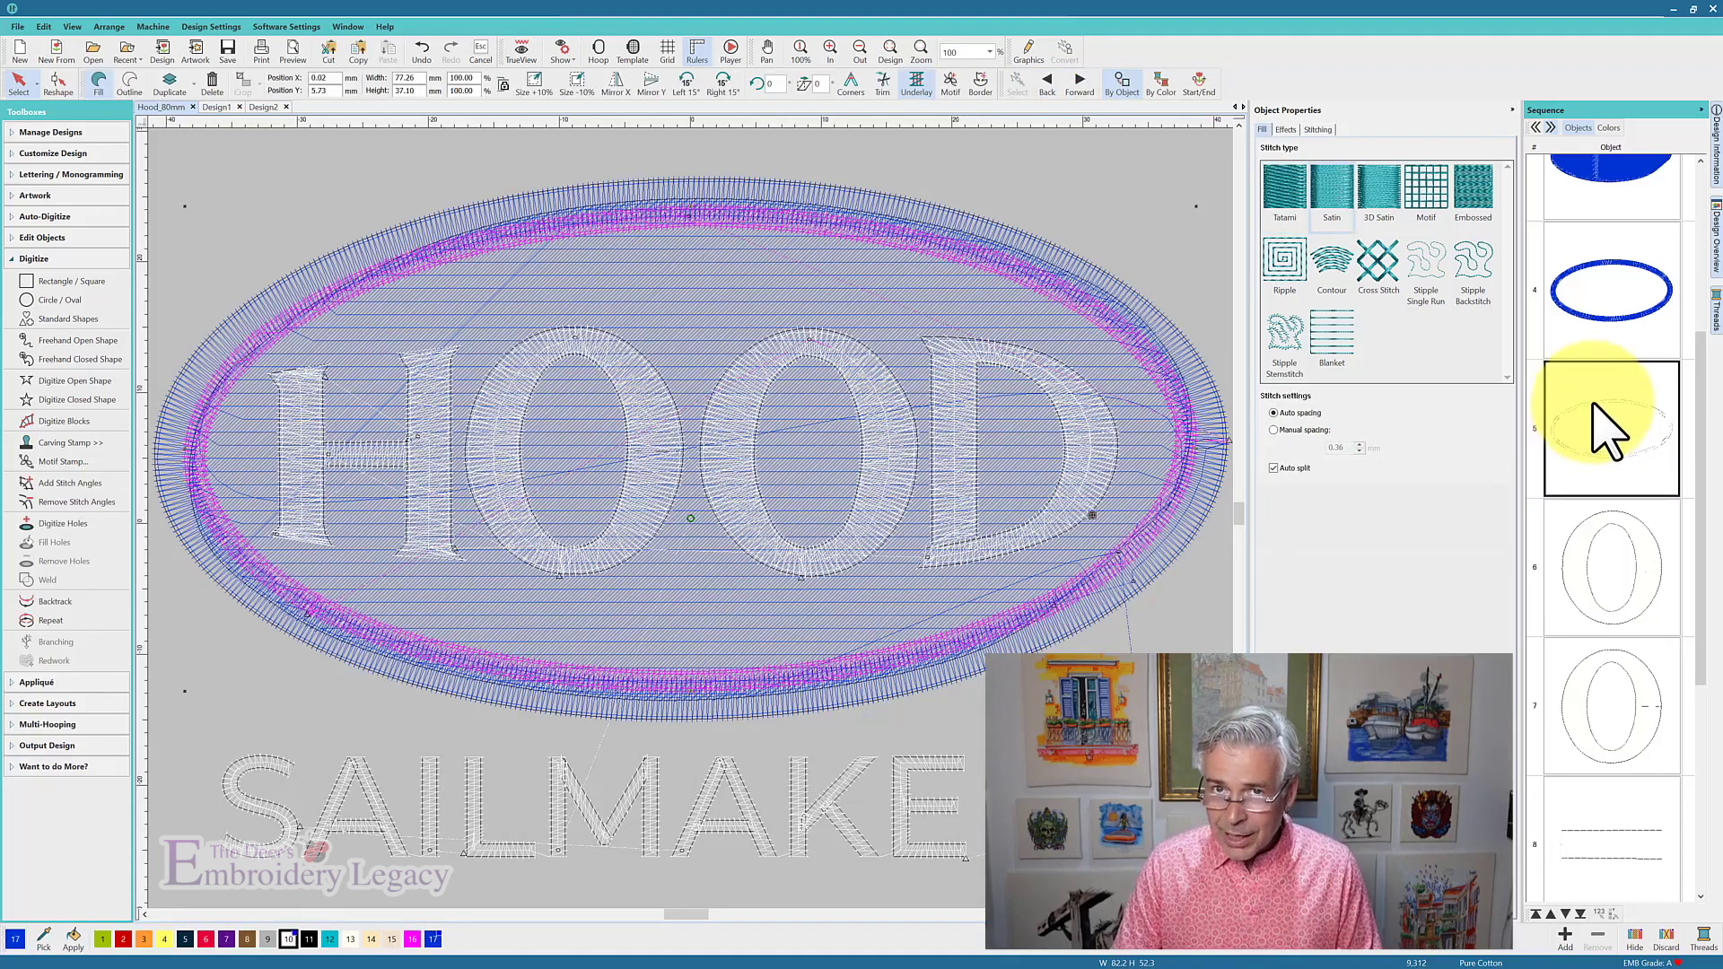
pyautogui.click(1612, 319)
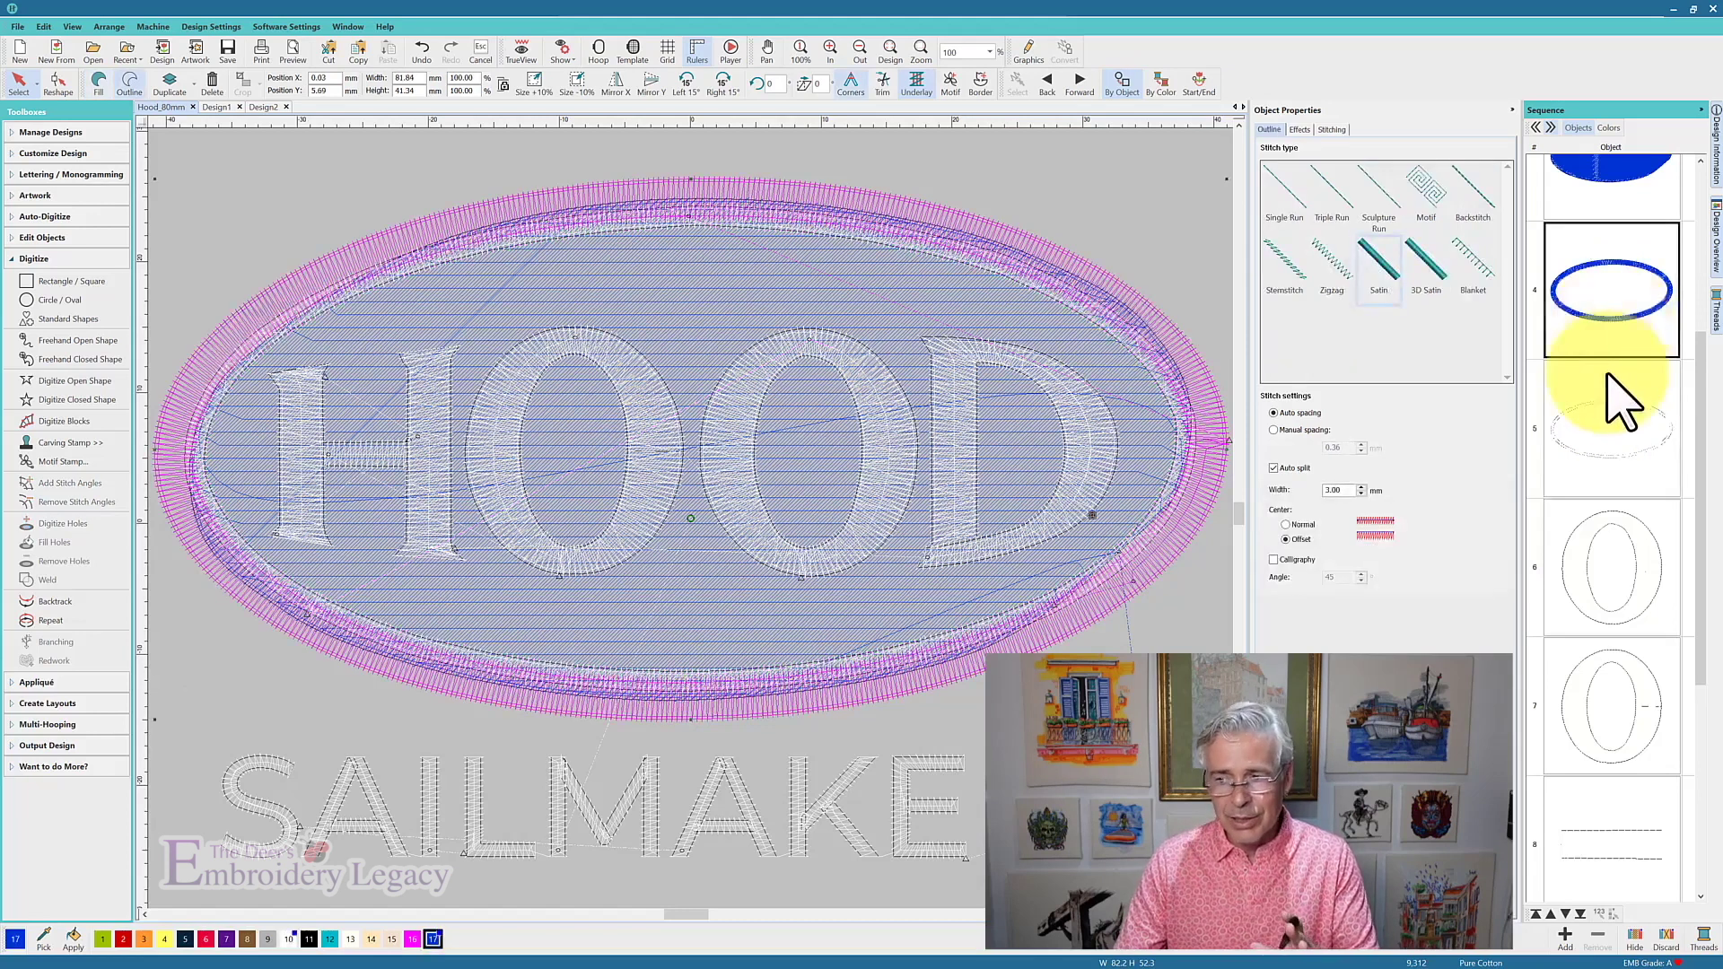
pyautogui.click(1616, 431)
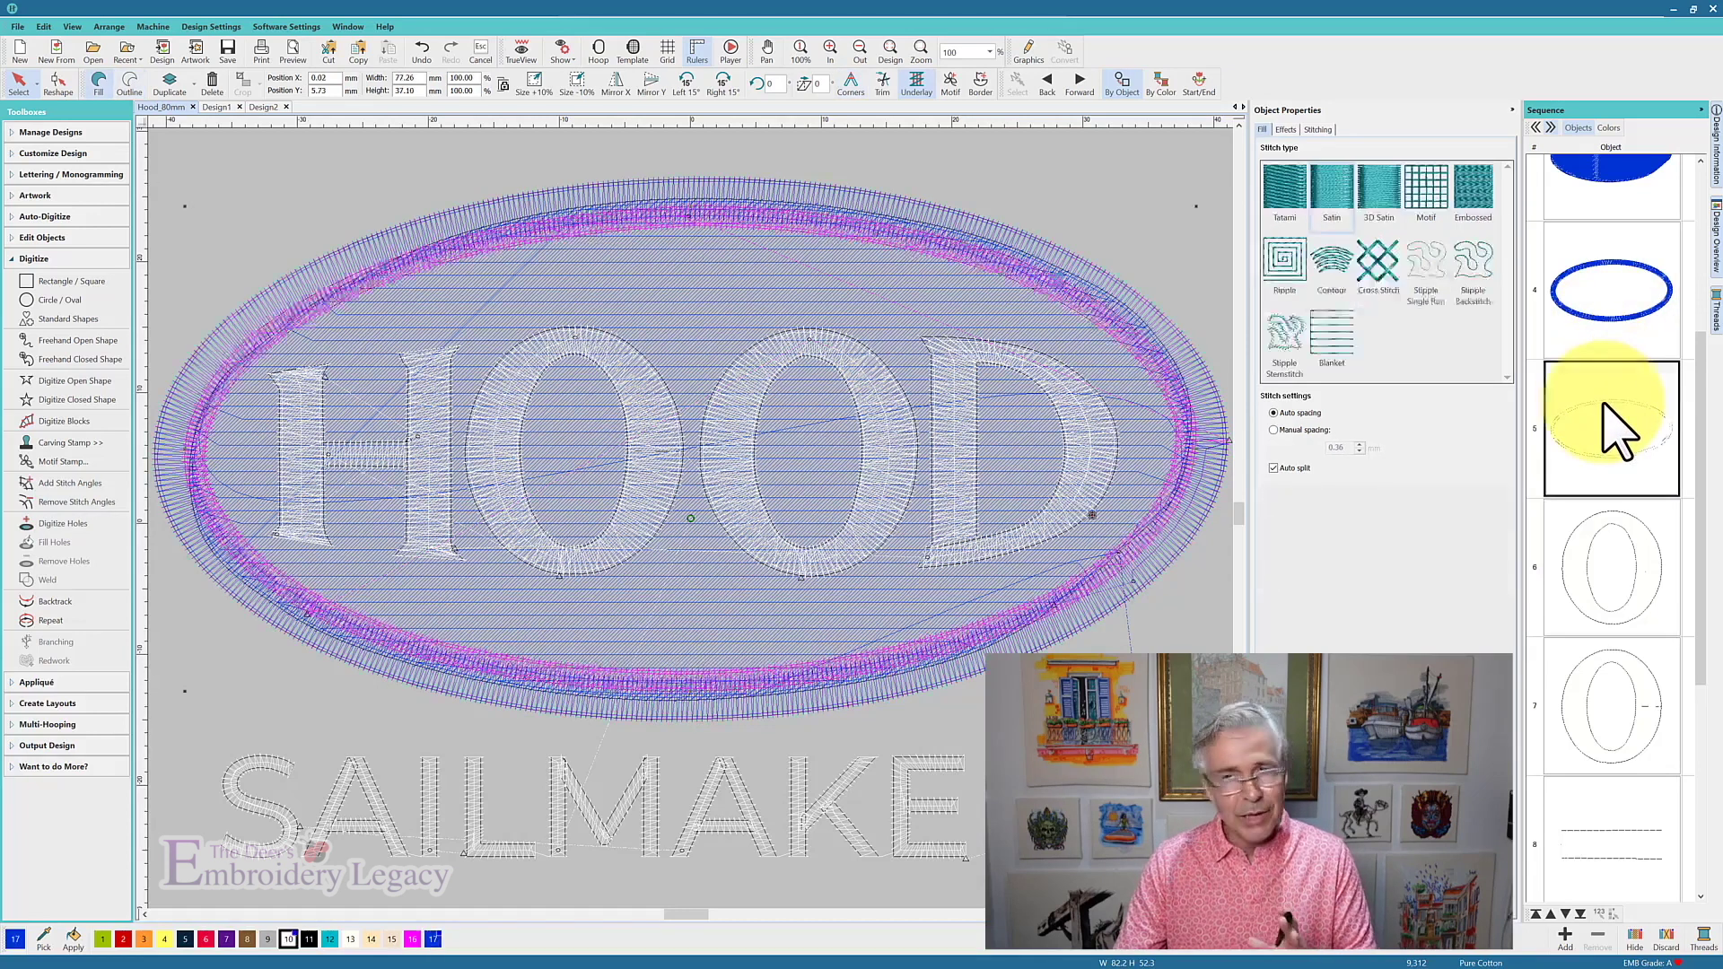
pyautogui.click(1613, 547)
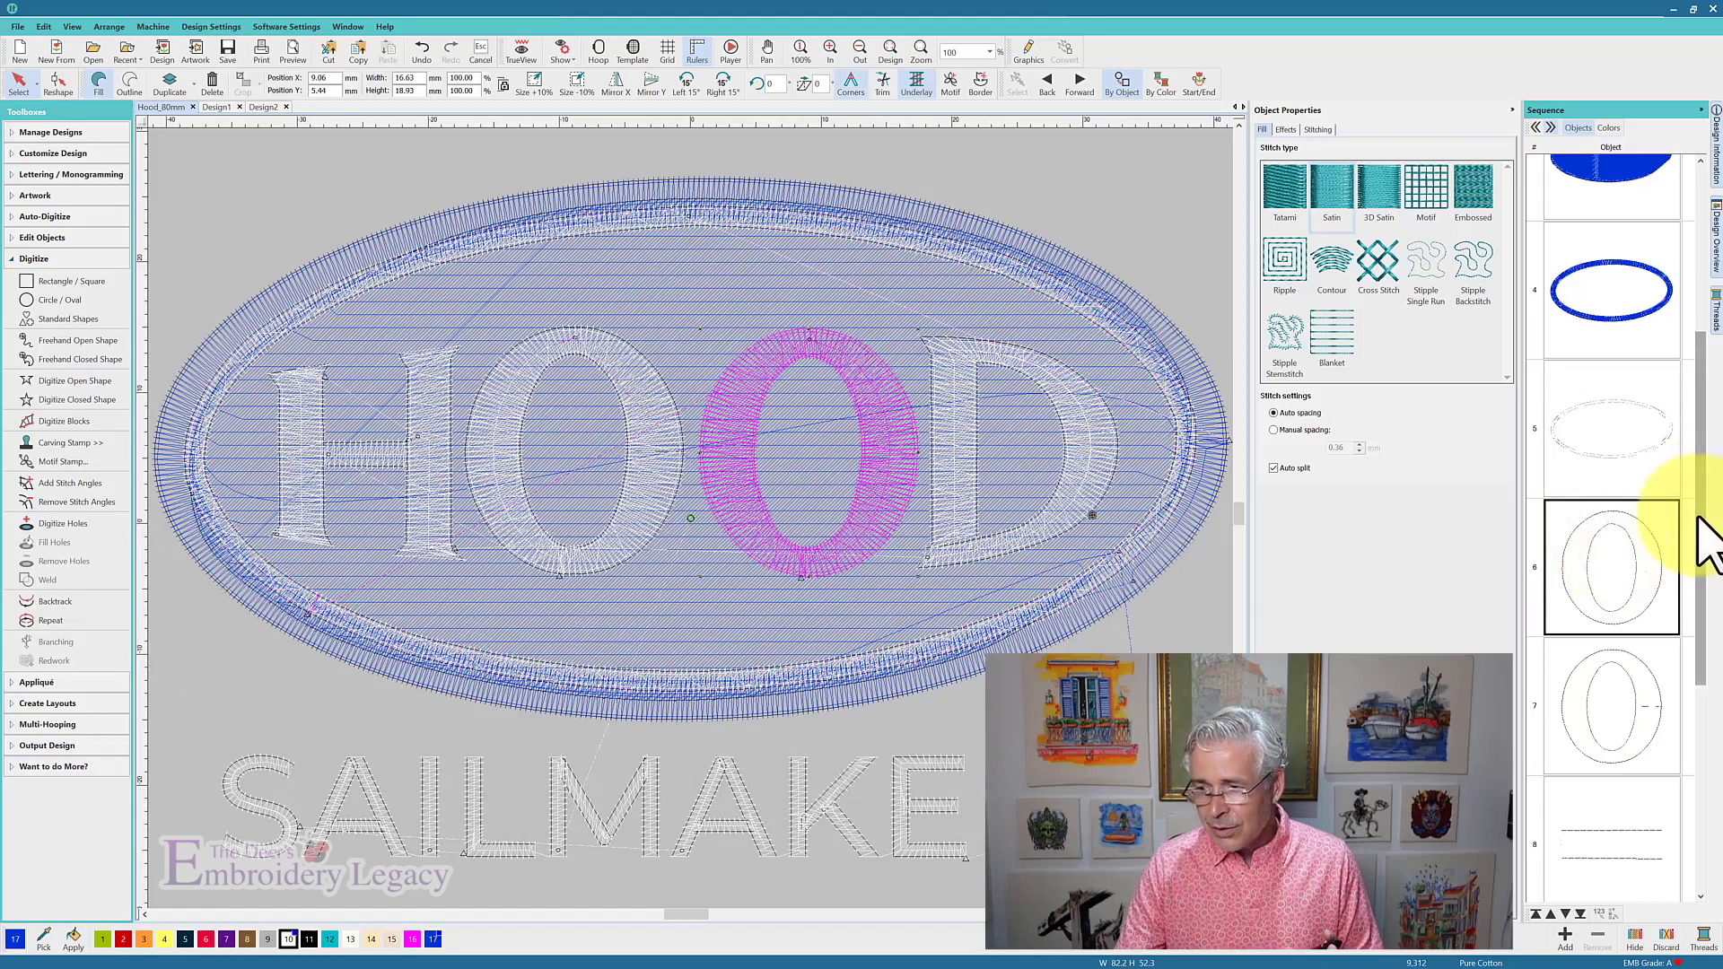
# - Move the D letter from the sequence end up to seventh, right after the first O
pyautogui.moveTo(1705, 529); pyautogui.dragTo(1710, 731)
pyautogui.click(1661, 794)
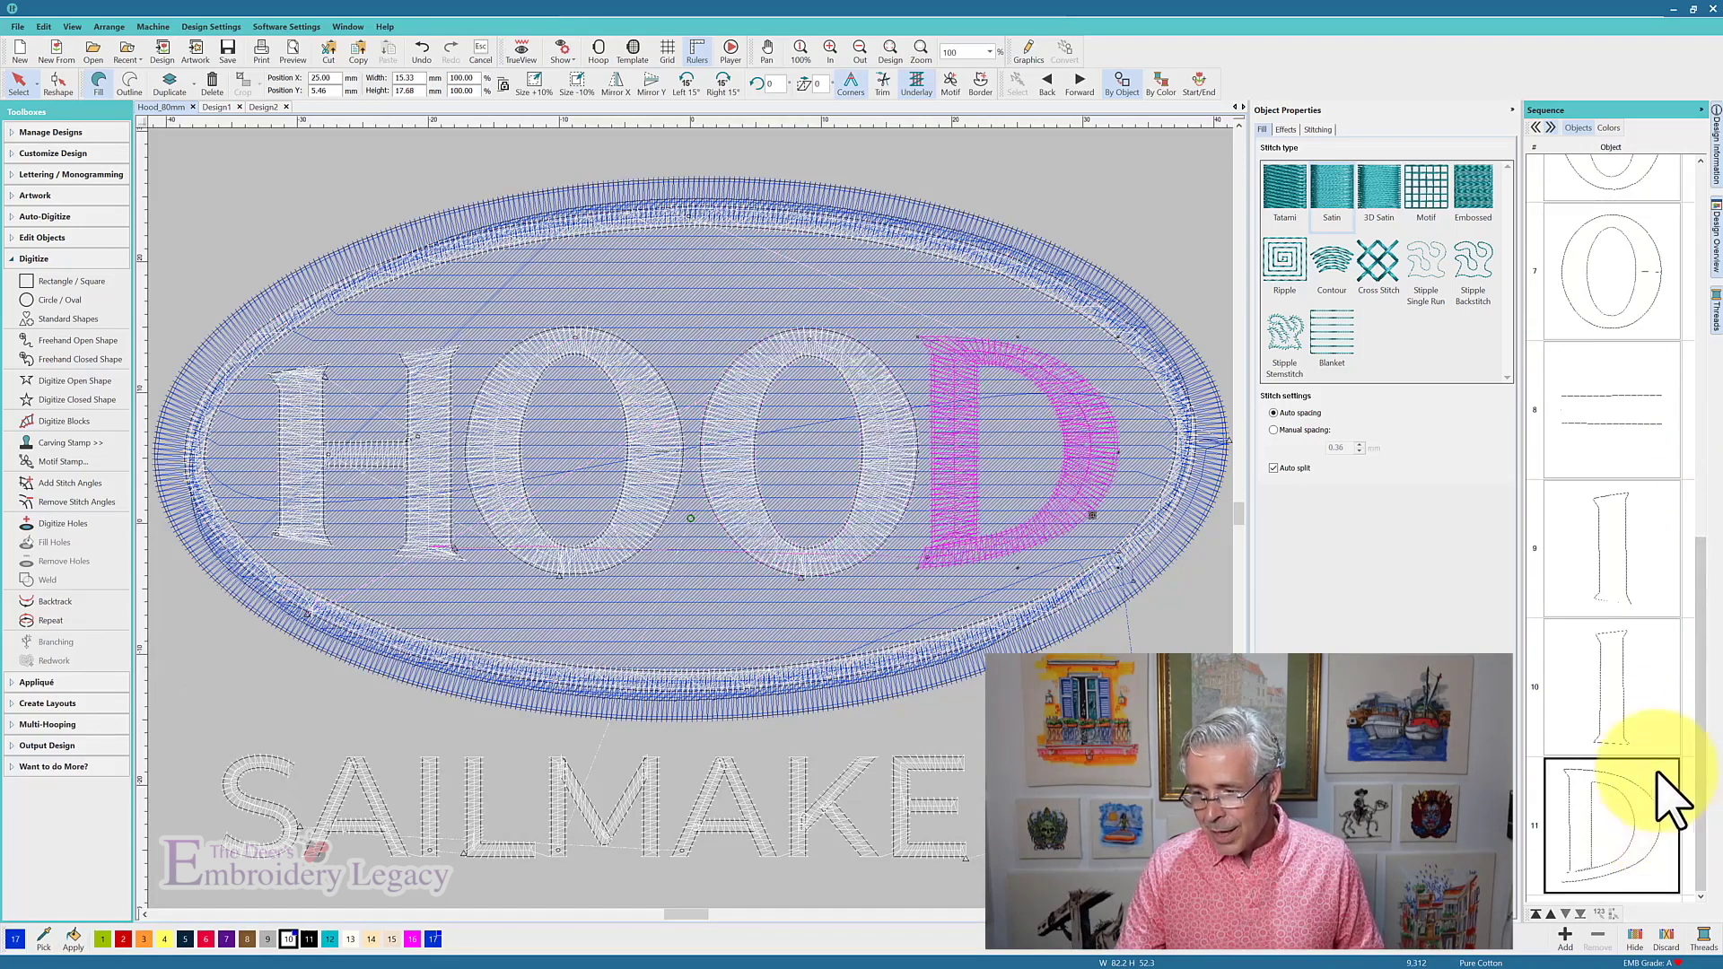
pyautogui.moveTo(1661, 794); pyautogui.dragTo(1623, 205)
pyautogui.click(1113, 194)
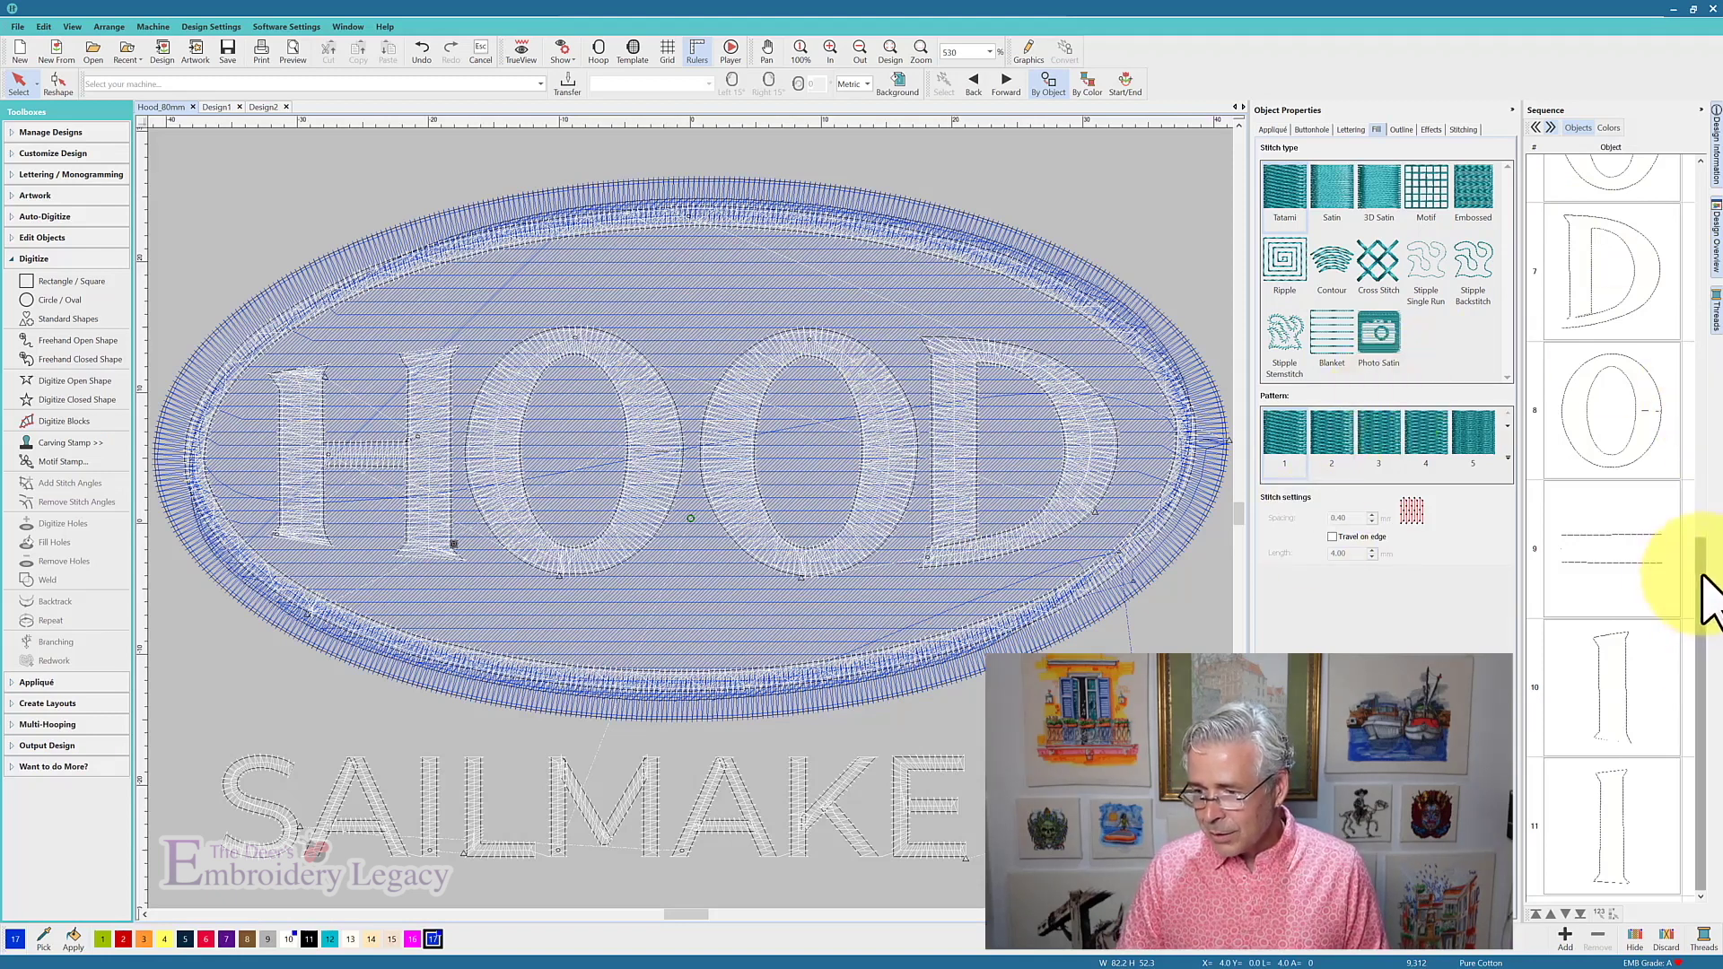
pyautogui.moveTo(1702, 578); pyautogui.dragTo(1714, 305)
# - Reshape the oval fill's lower-right edge inward, comparing with undo and redo
pyautogui.scroll(1, 1665, 373)
pyautogui.click(1642, 395)
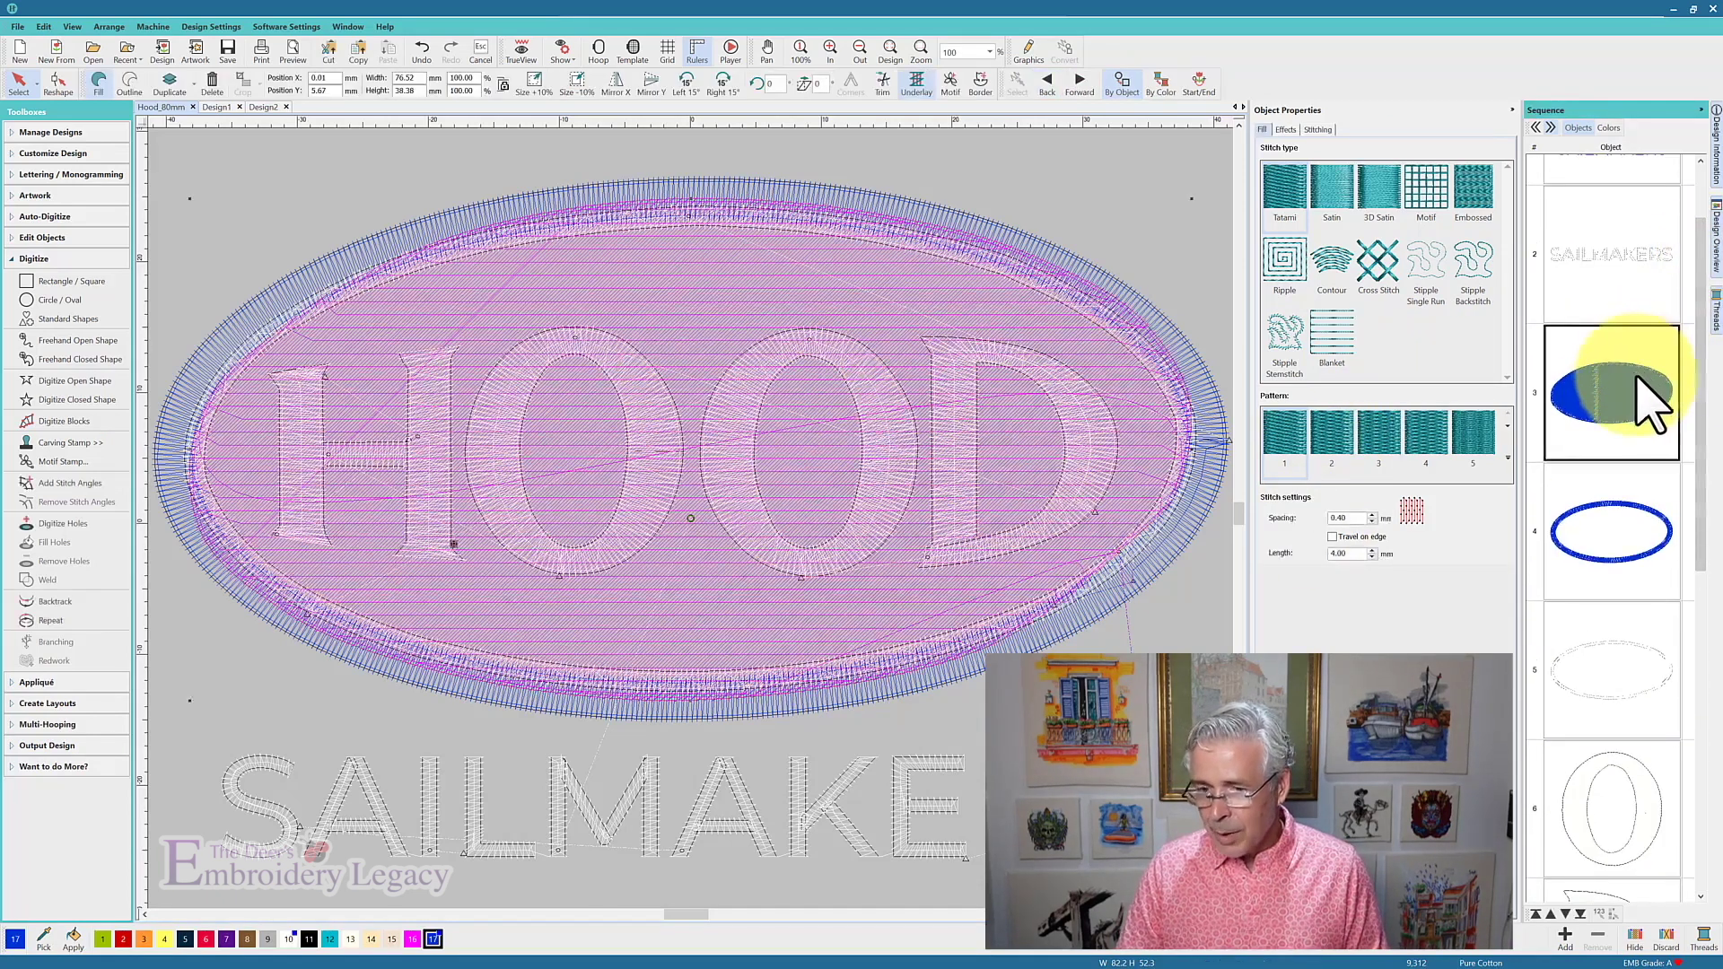
pyautogui.press('h')
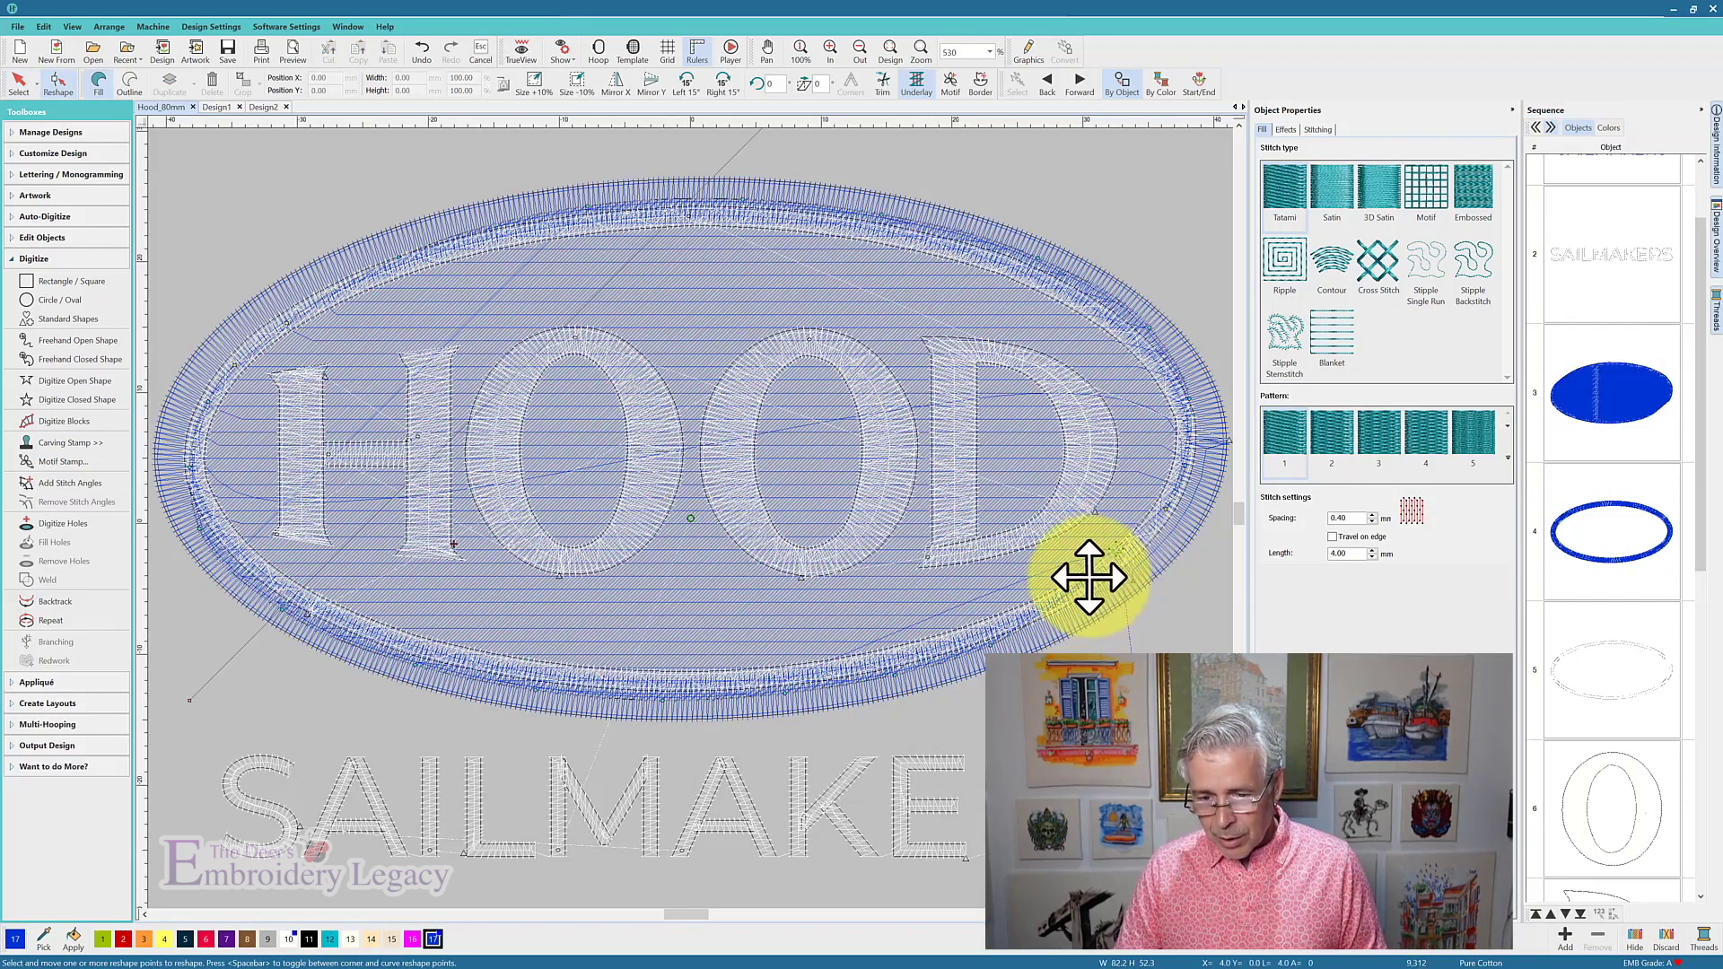
pyautogui.moveTo(1089, 579); pyautogui.dragTo(1032, 580)
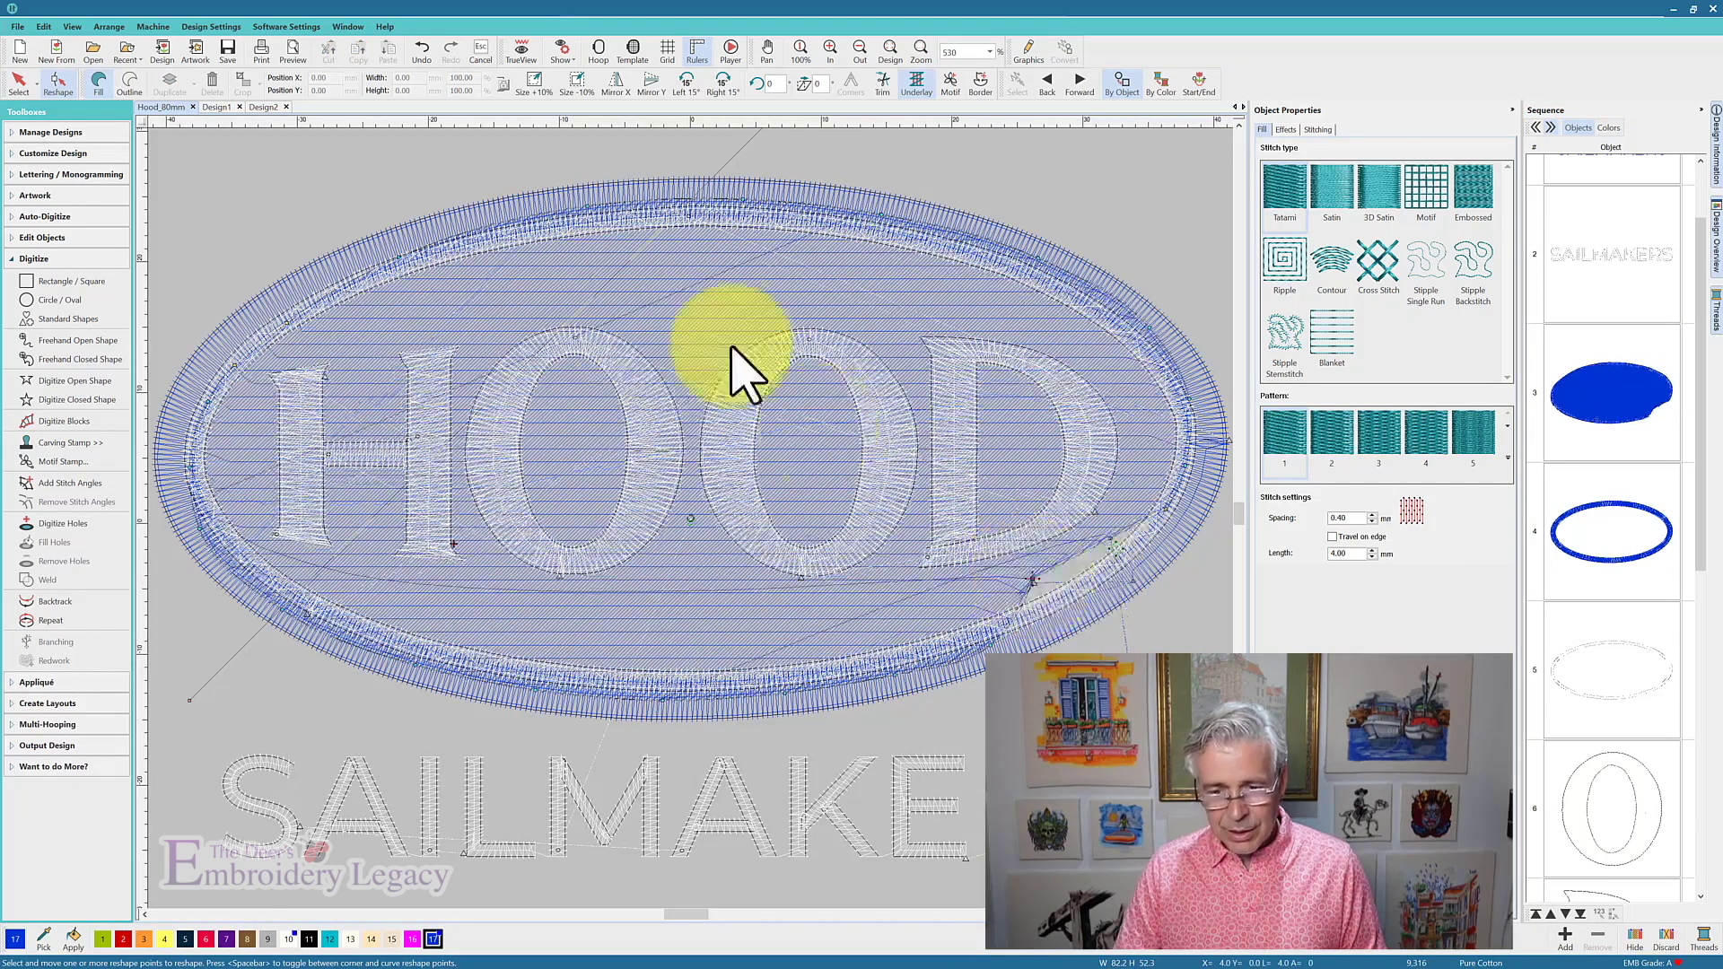
pyautogui.click(421, 52)
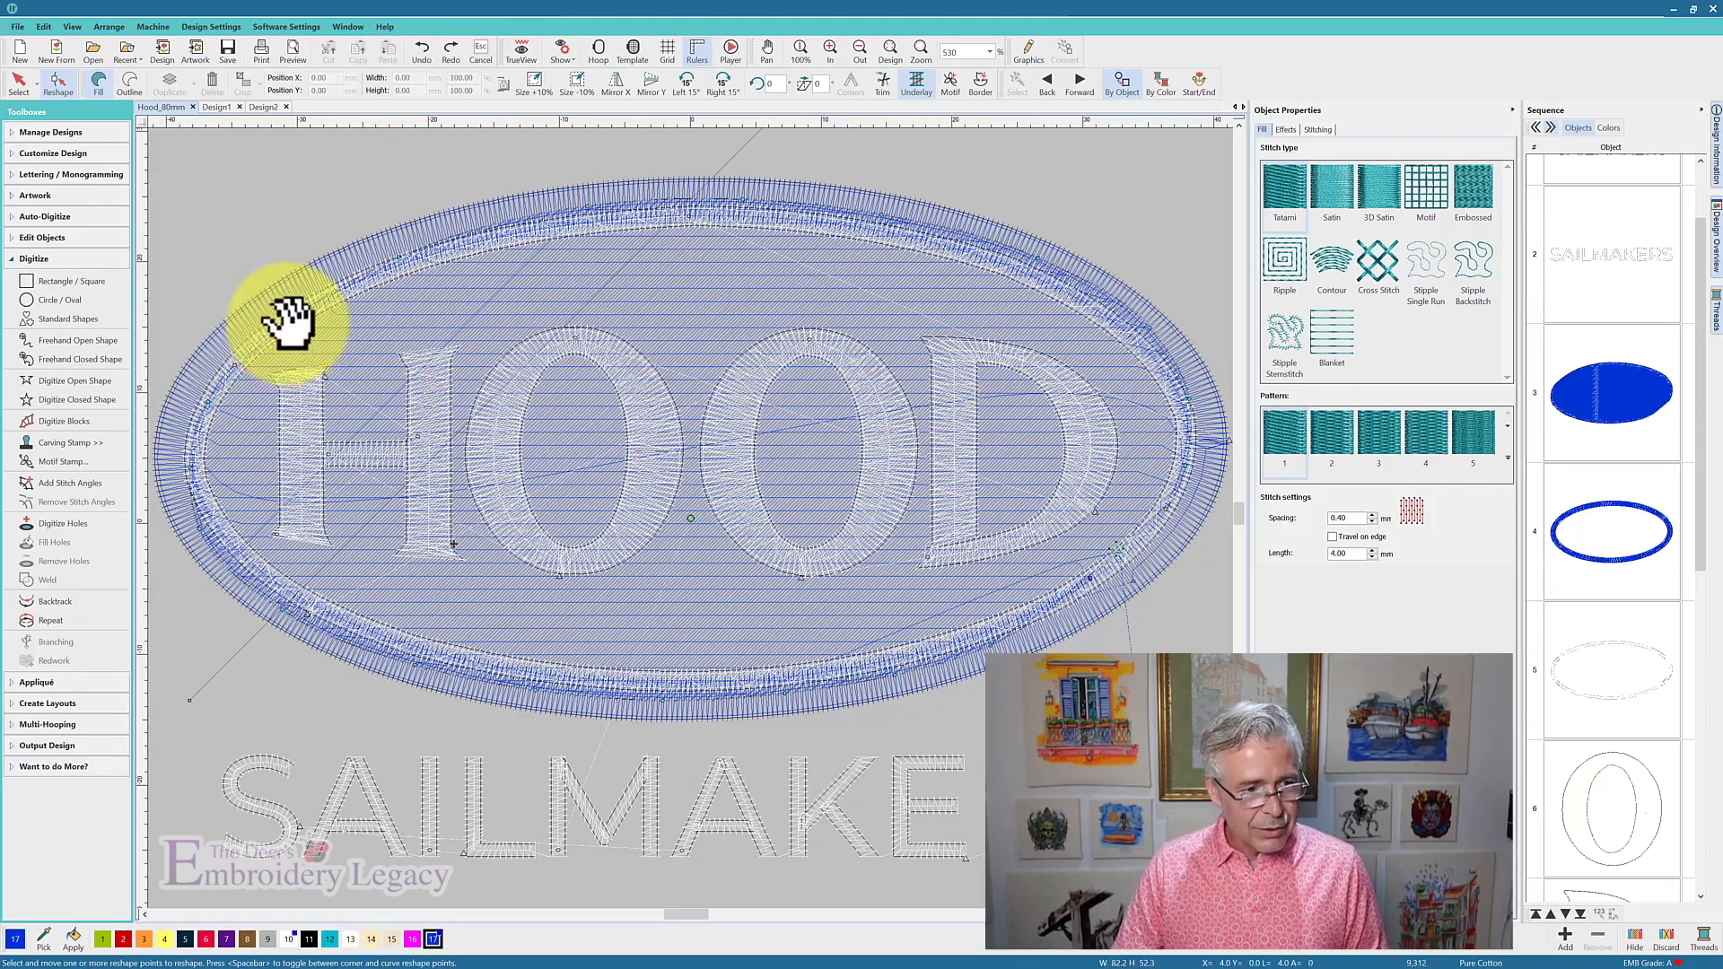
pyautogui.hotkey('ctrl', 'y')
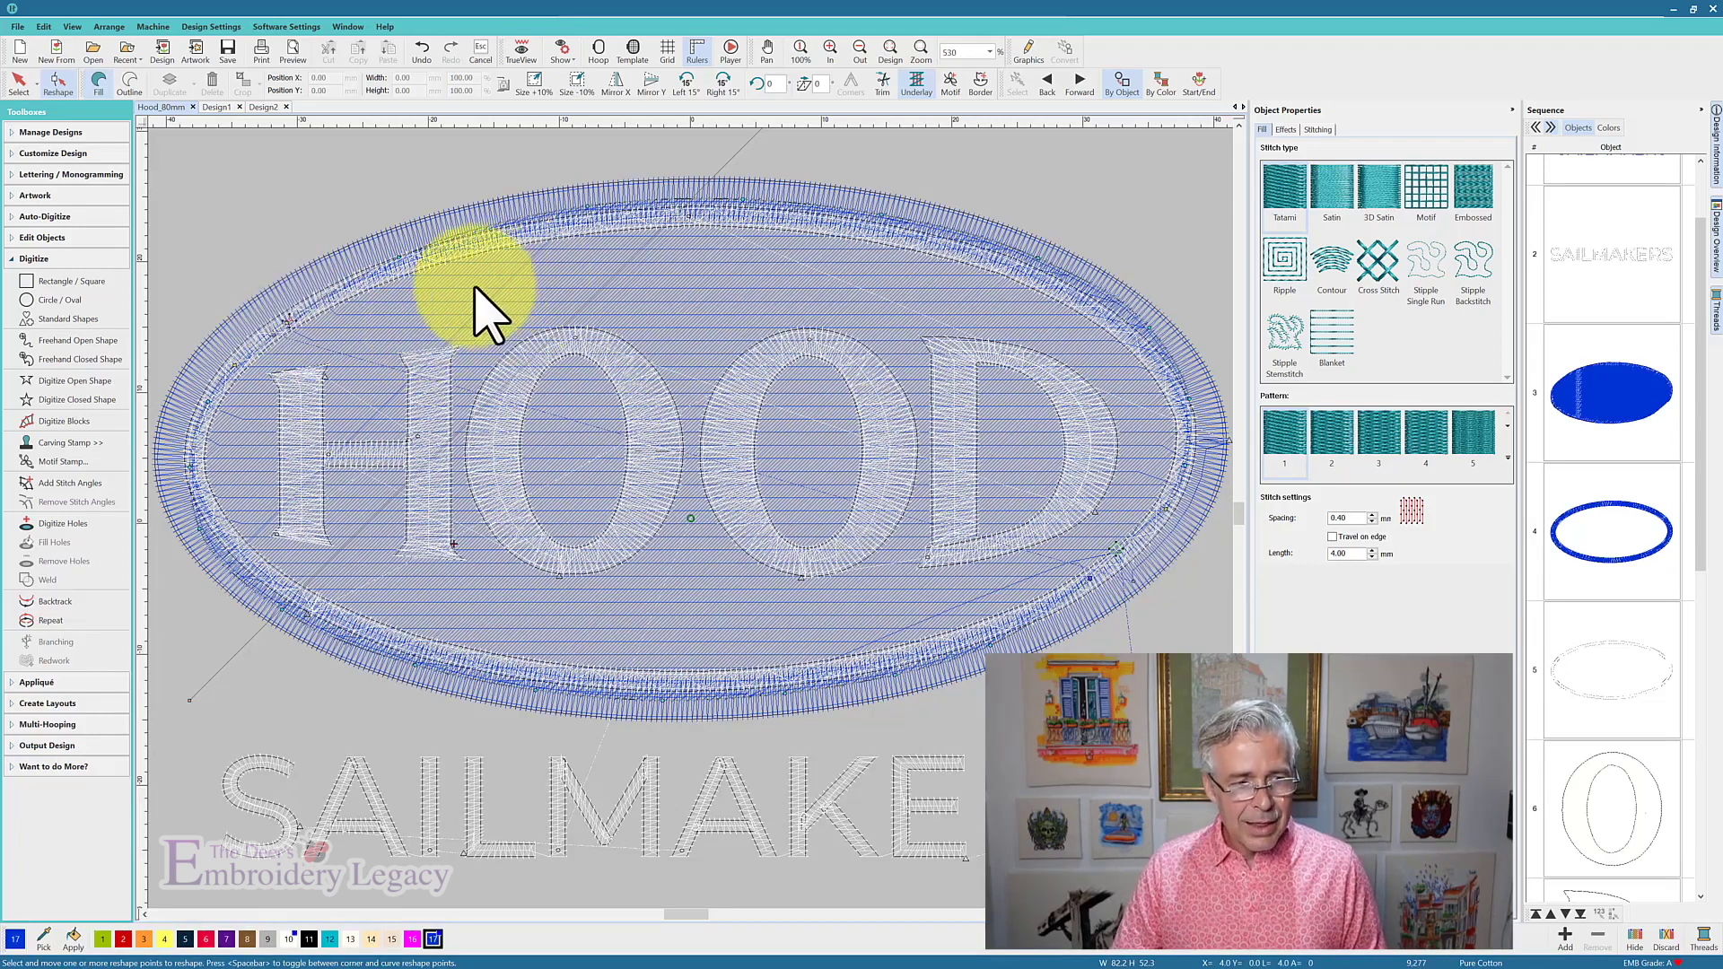
# - Adjust the left-side reshape point of the oval satin border
pyautogui.click(1594, 509)
pyautogui.click(1362, 487)
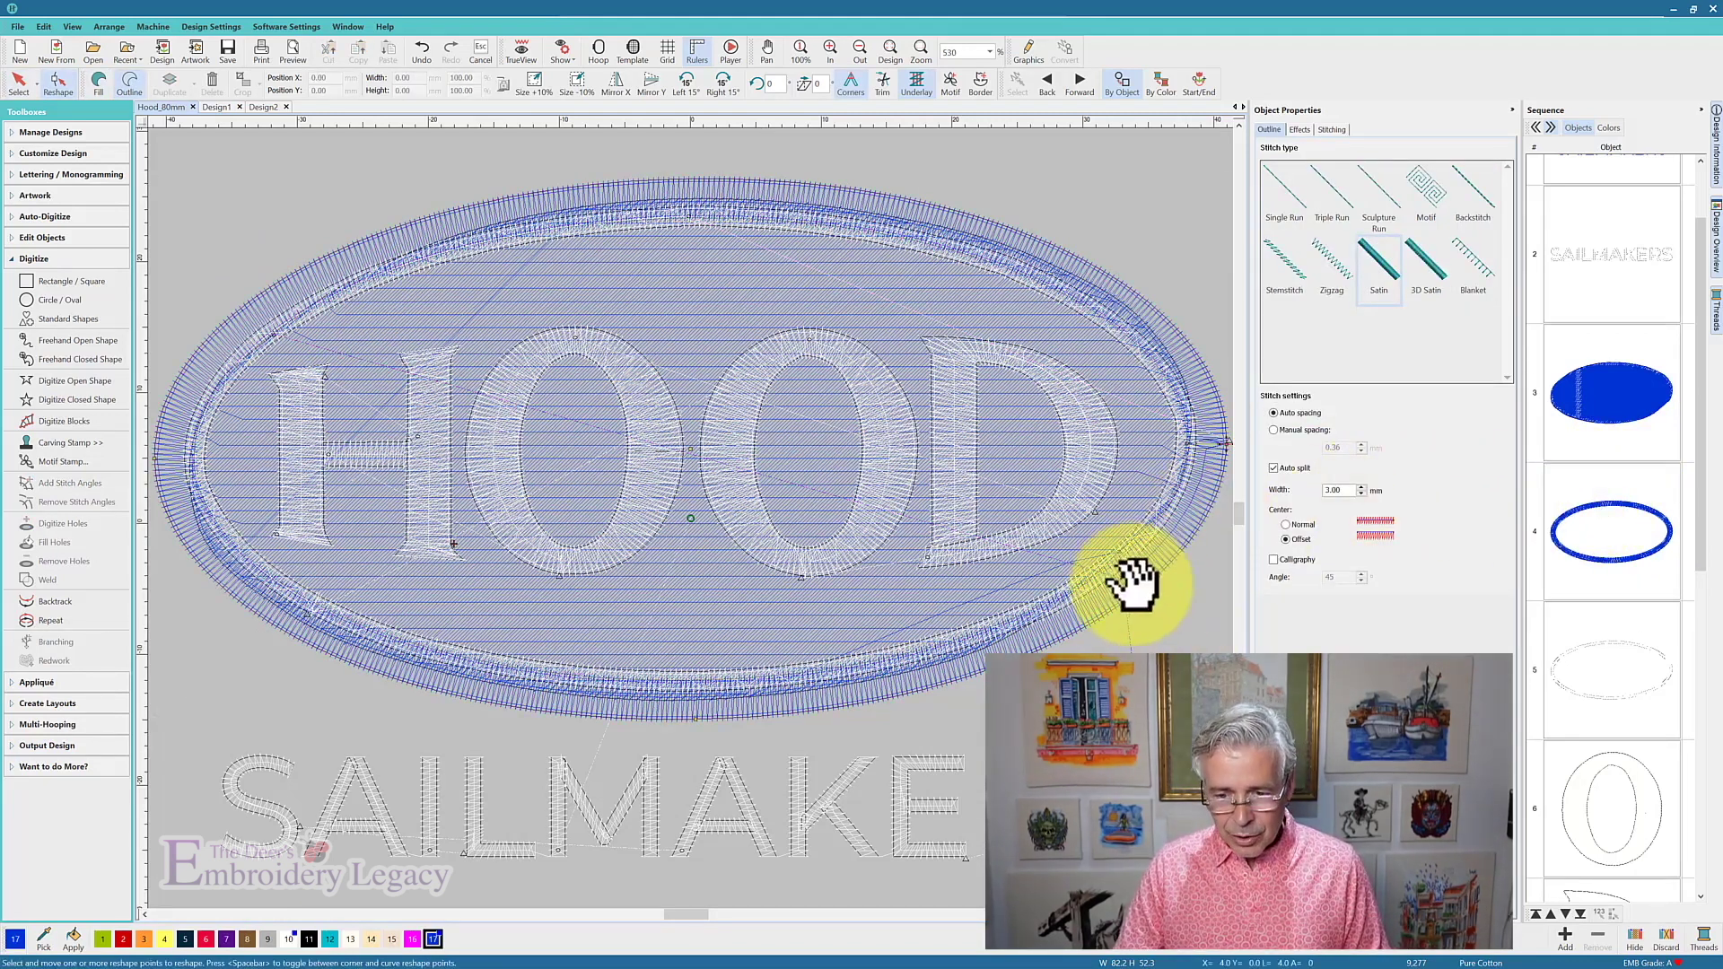
pyautogui.click(260, 328)
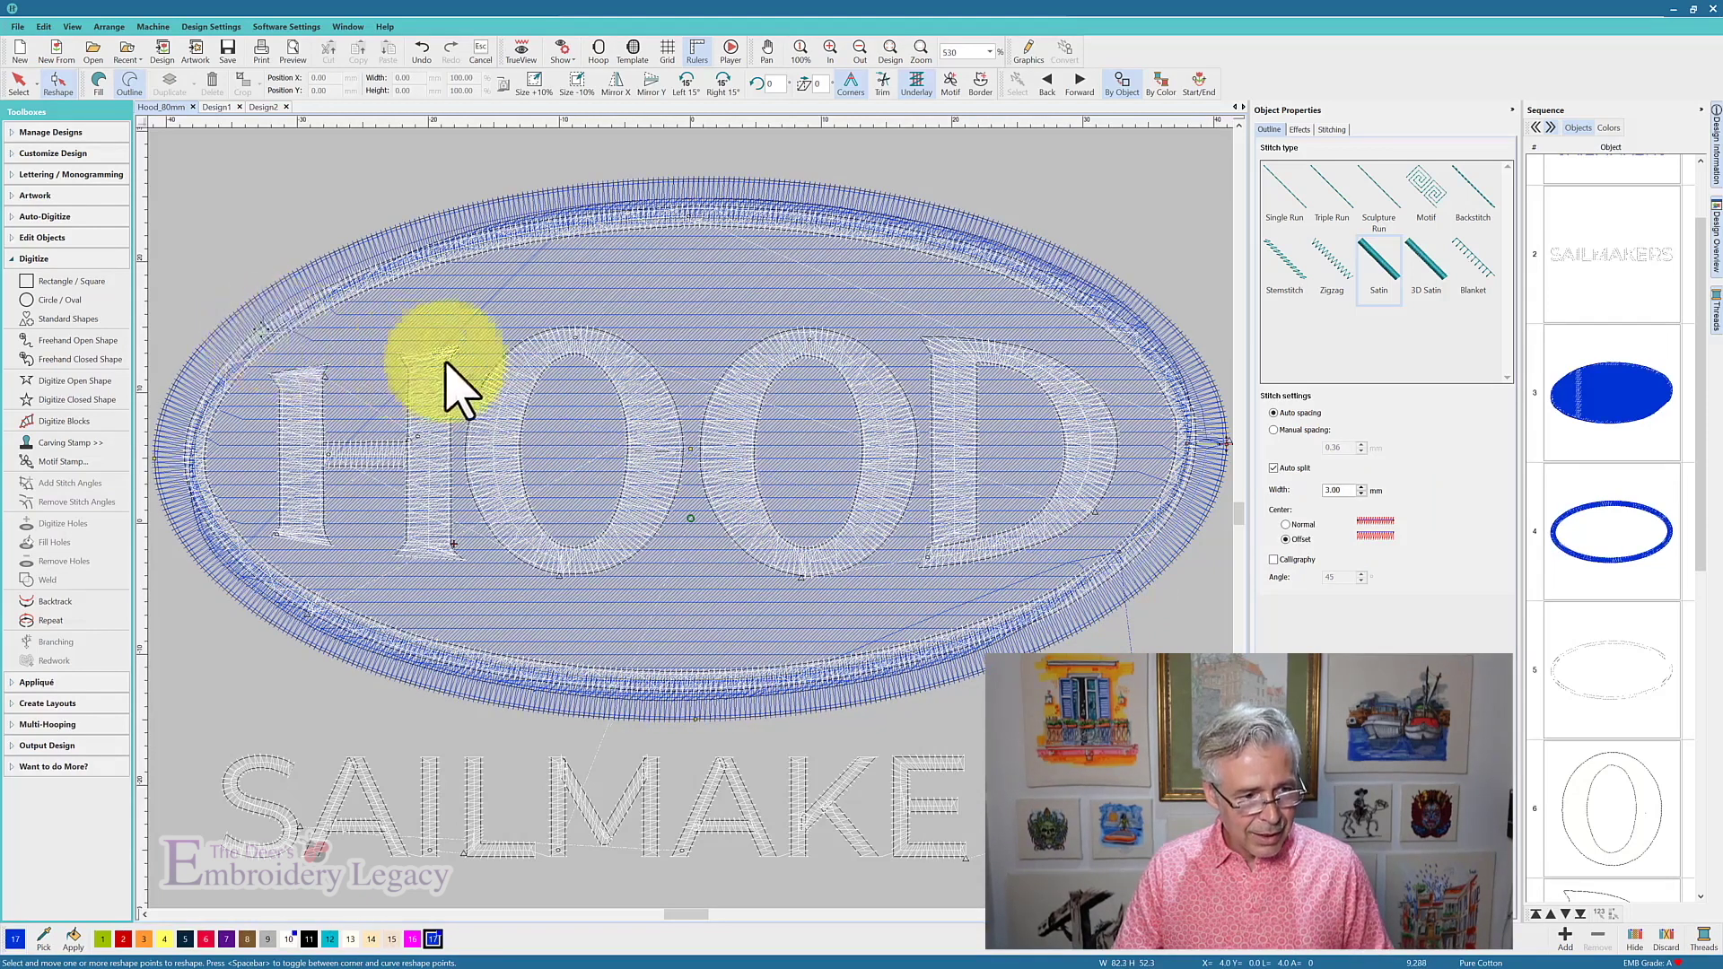
pyautogui.press('Escape')
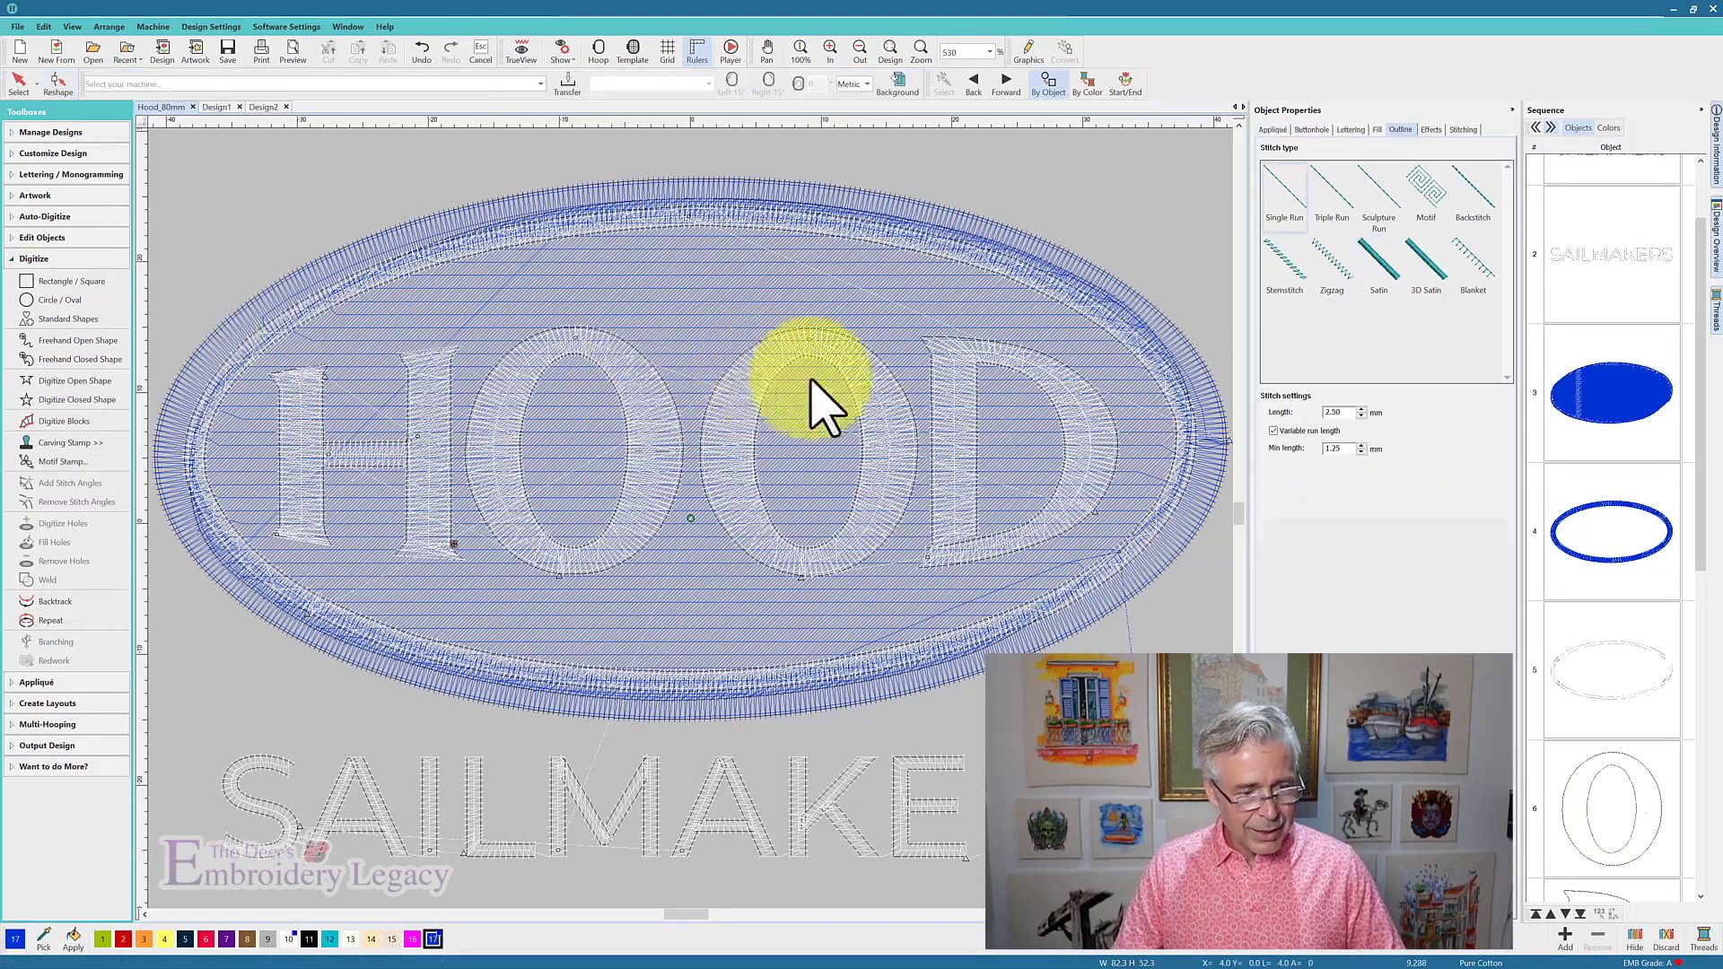
pyautogui.click(989, 225)
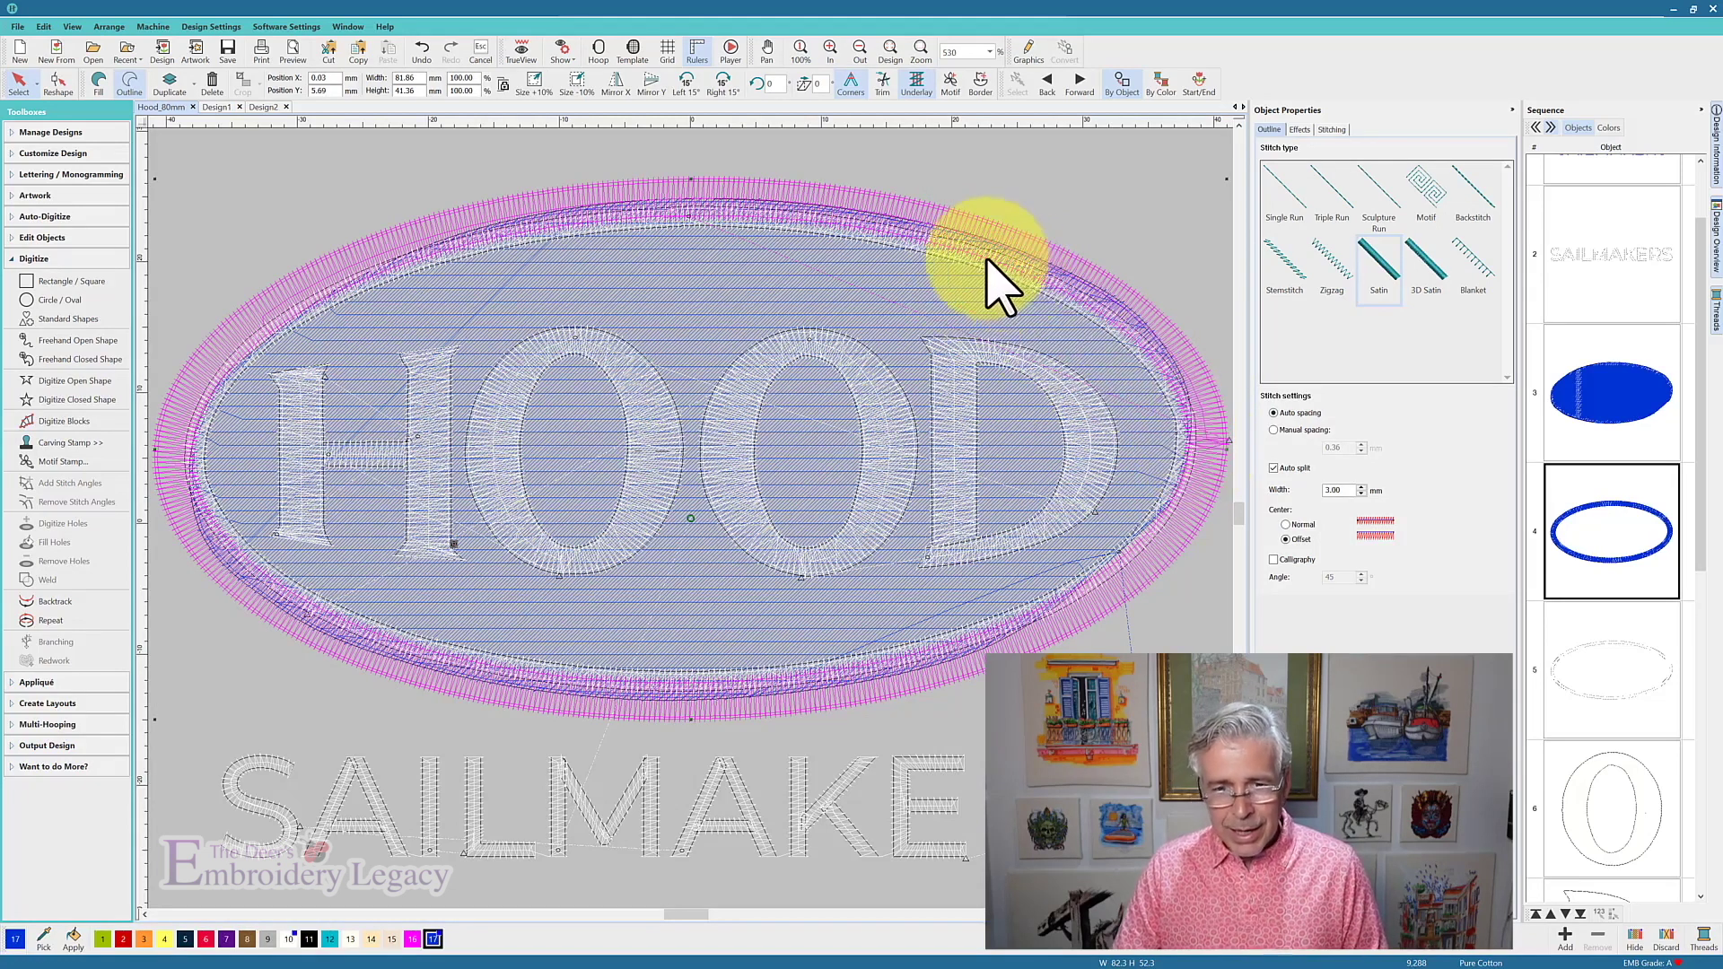
pyautogui.click(1204, 396)
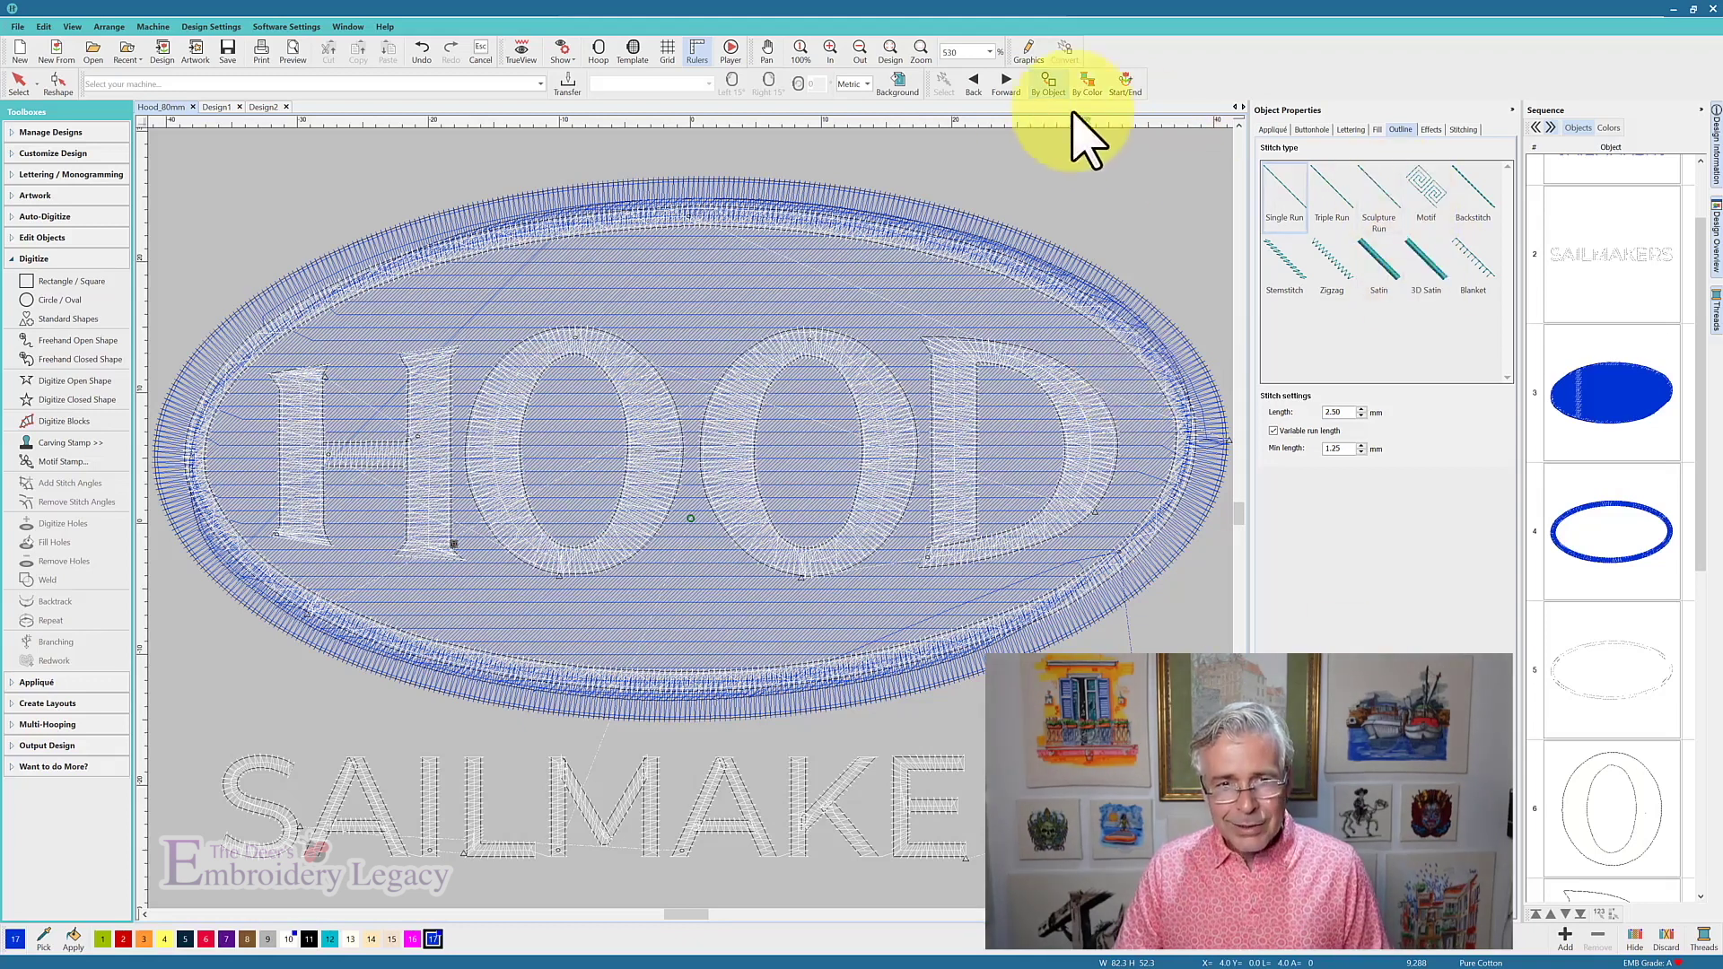
# - Turn TrueView back on and run Stitch Player over the whole HOOD SAILMAKERS patch
pyautogui.press('t')
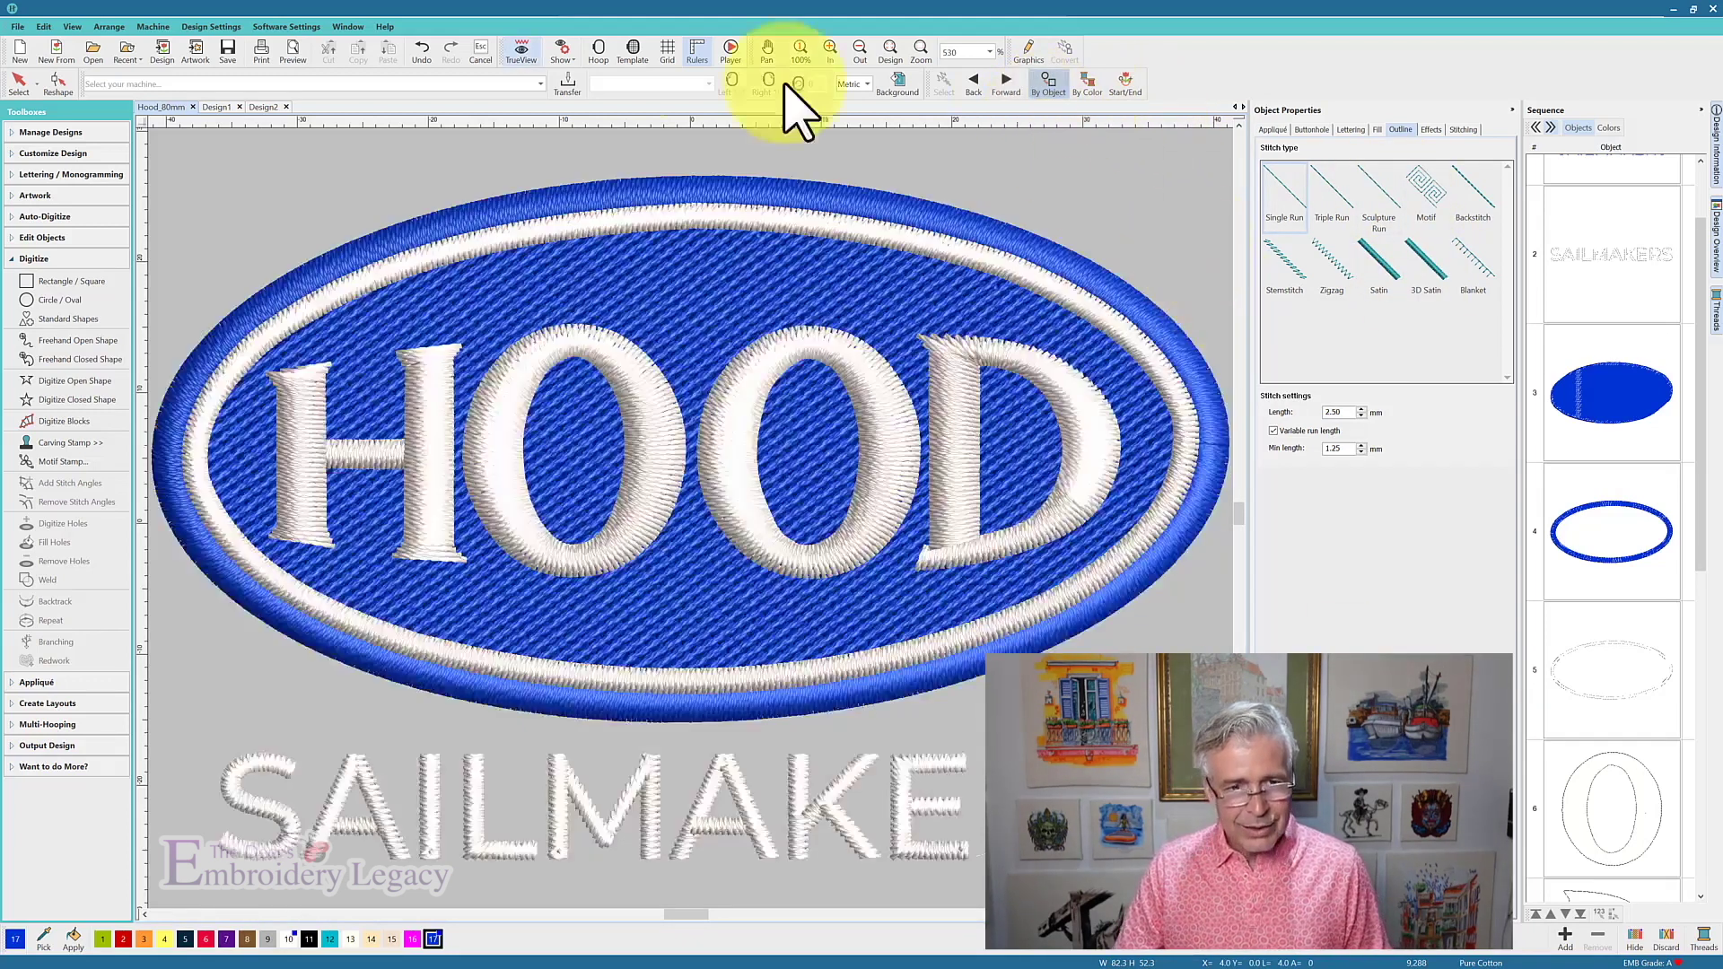
pyautogui.click(732, 52)
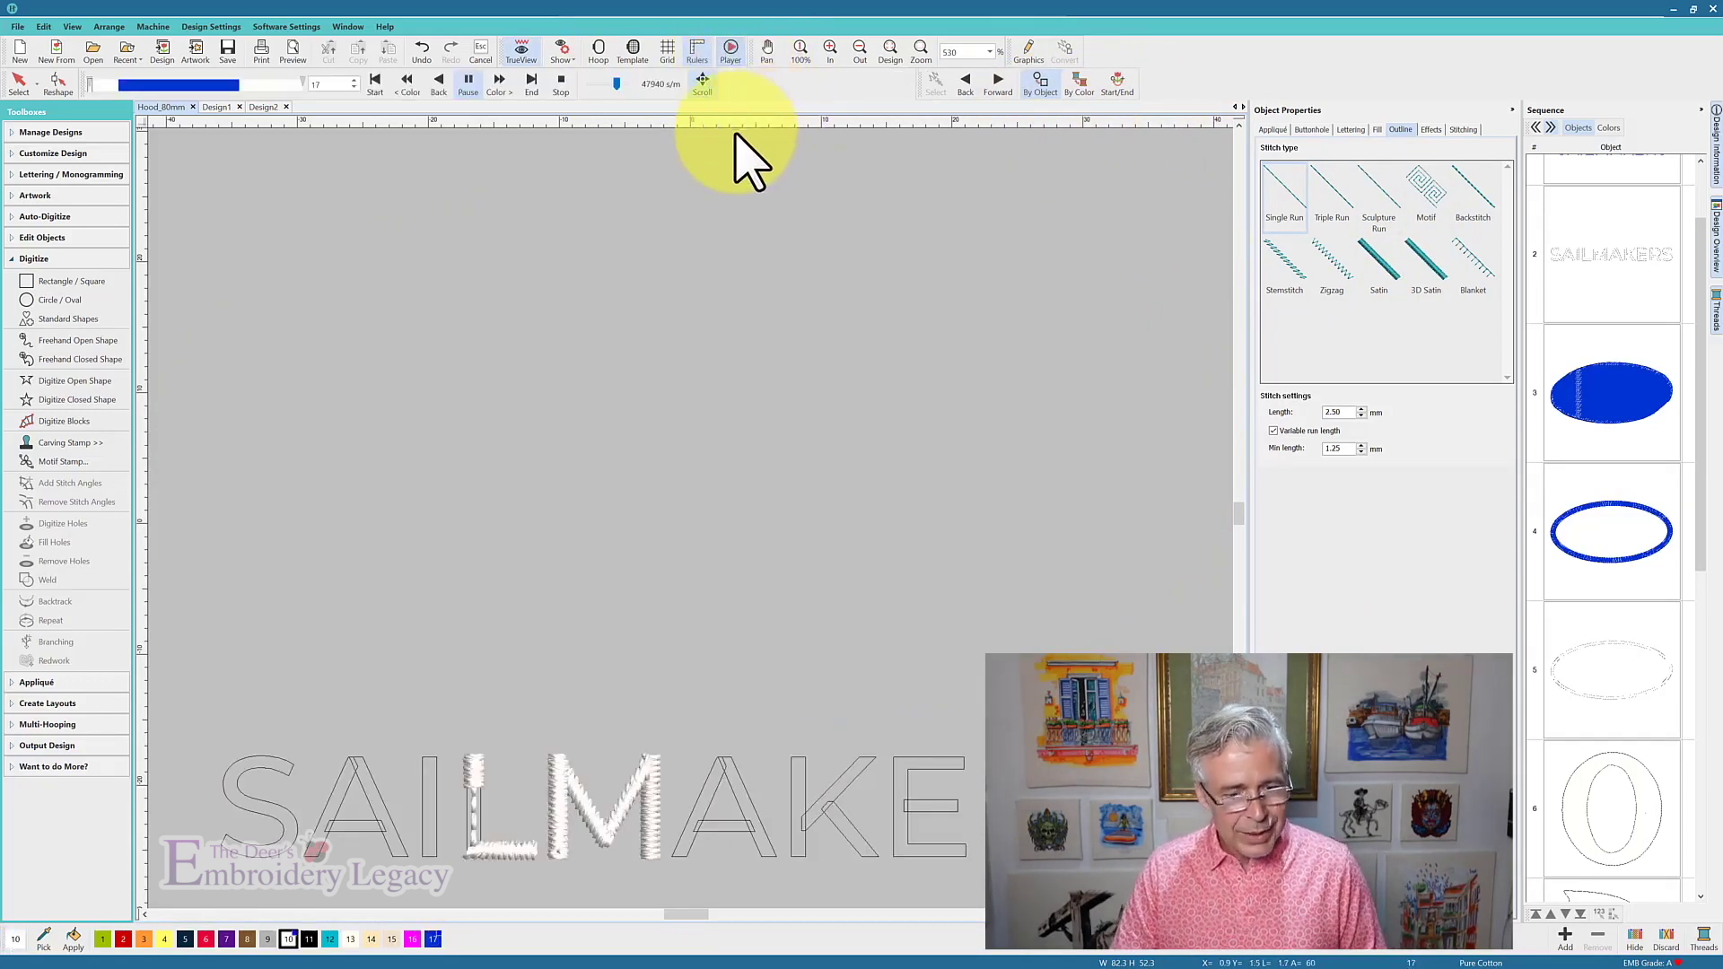